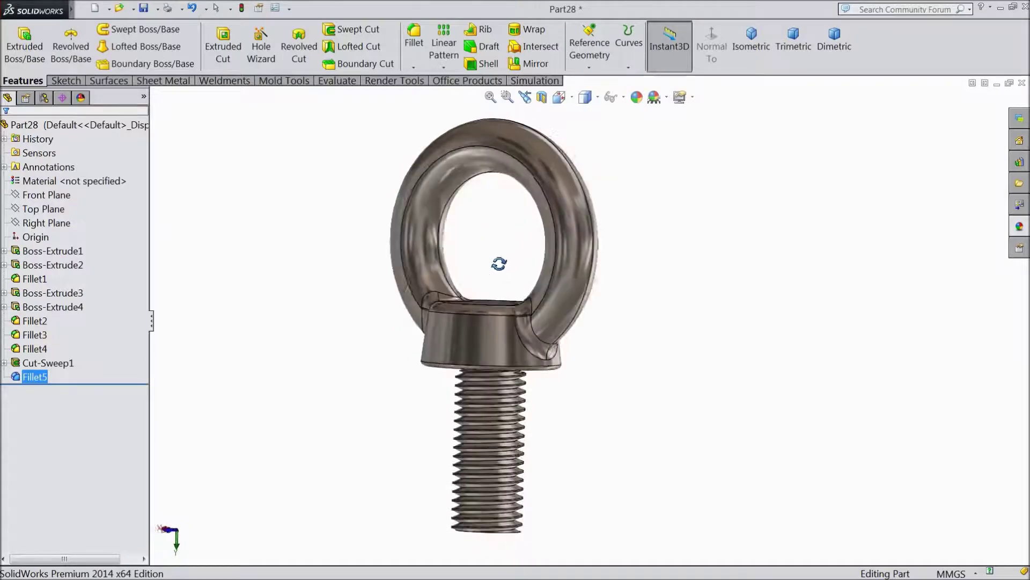
- Orbit the finished eye bolt model, then check the eye bolt reference PDF
{"action": "middle_click_drag", "start_coordinate": [500, 265], "coordinate": [510, 304]}
{"action": "key", "text": "alt+Tab"}
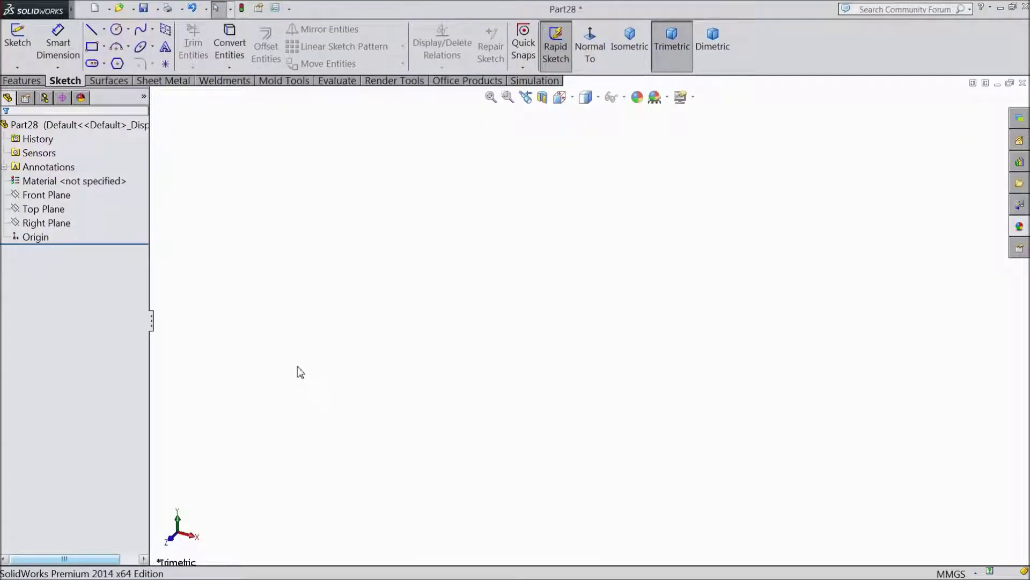
- Draw a circle at the origin on the Top Plane and dimension it to 20 mm diameter
{"action": "left_click", "coordinate": [56, 212]}
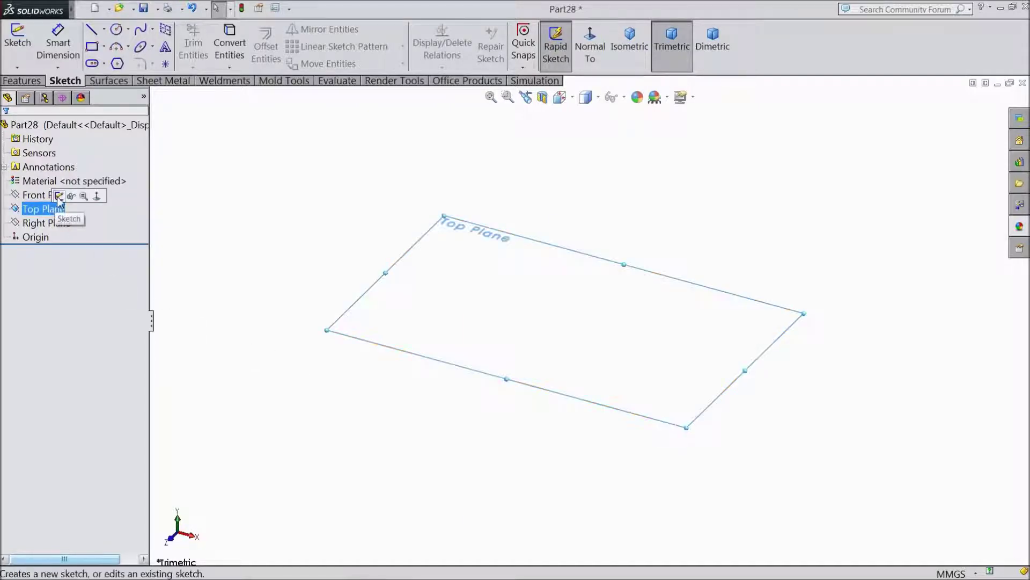
{"action": "left_click", "coordinate": [59, 196]}
{"action": "left_click", "coordinate": [116, 29]}
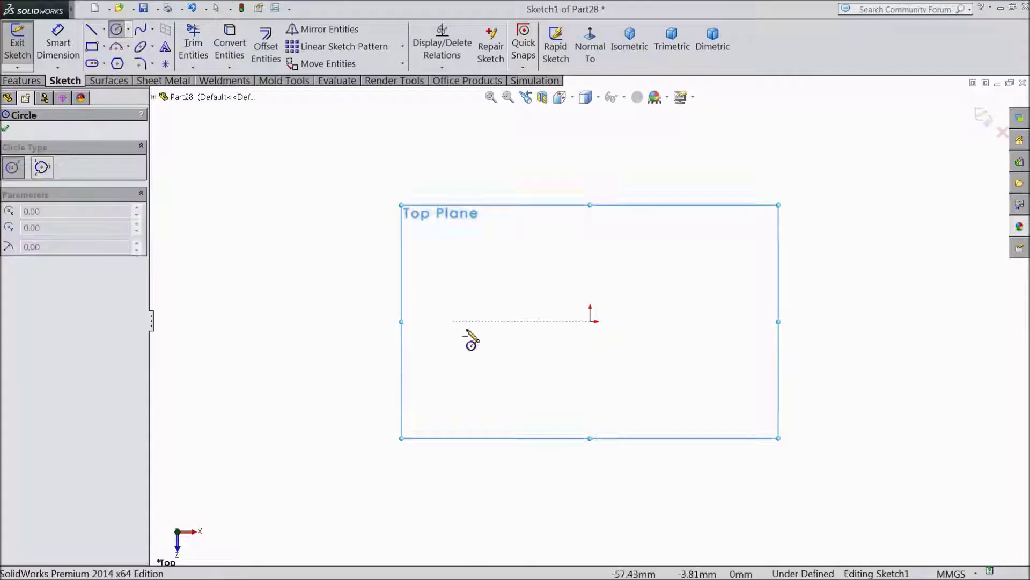
{"action": "mouse_move", "coordinate": [591, 321]}
{"action": "left_mouse_down"}
{"action": "mouse_move", "coordinate": [469, 280]}
{"action": "mouse_move", "coordinate": [461, 266]}
{"action": "left_mouse_up"}
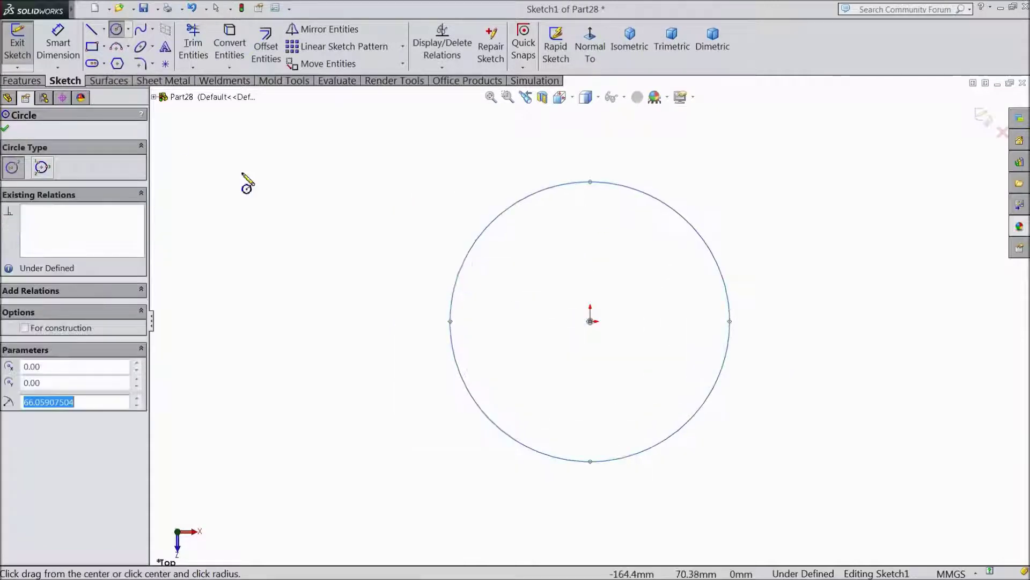
{"action": "left_click", "coordinate": [58, 43]}
{"action": "left_click", "coordinate": [454, 311]}
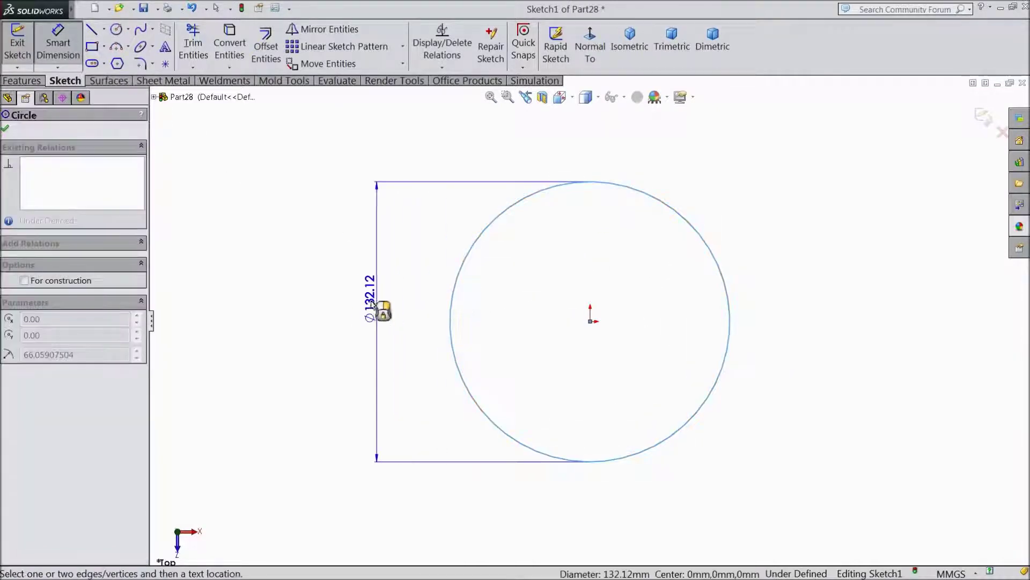
{"action": "left_click", "coordinate": [373, 306]}
{"action": "type", "text": "20"}
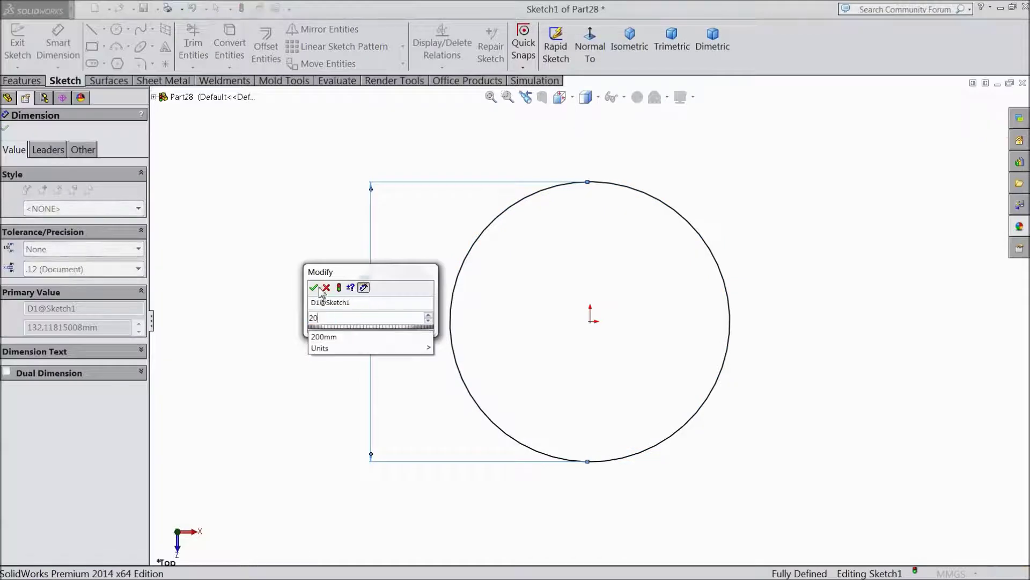
{"action": "left_click", "coordinate": [313, 287]}
{"action": "left_click", "coordinate": [6, 129]}
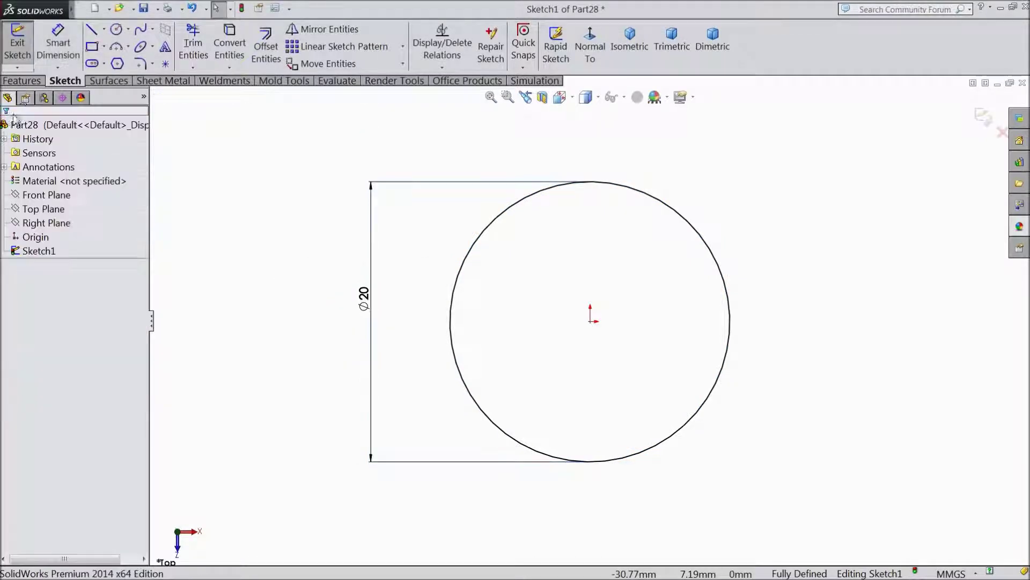
- Extrude the 20 mm circle 45 mm blind to create Boss-Extrude1
{"action": "left_click", "coordinate": [21, 81]}
{"action": "left_click", "coordinate": [25, 45]}
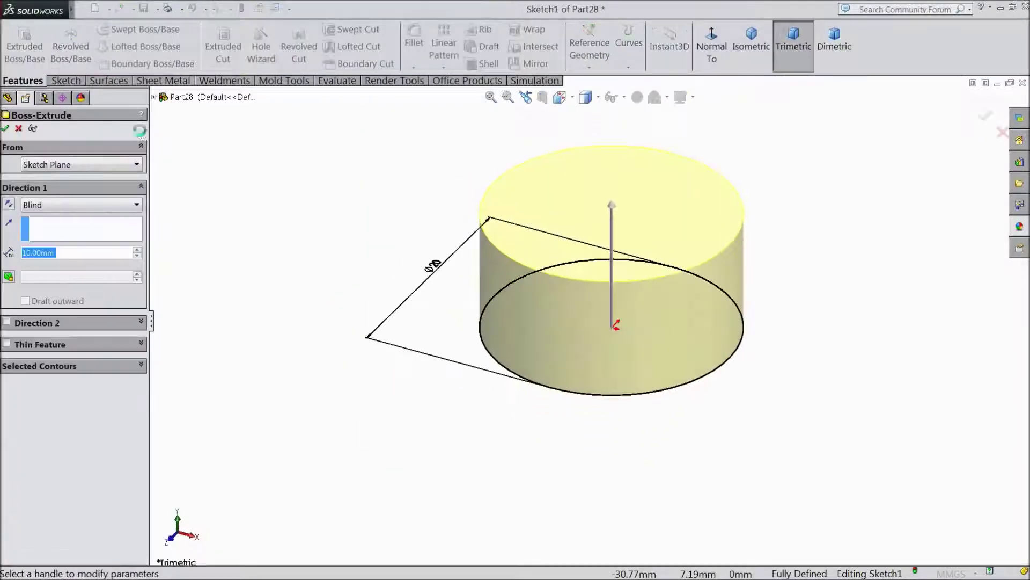
{"action": "type", "text": "45"}
{"action": "key", "text": "Return"}
{"action": "key", "text": "z"}
{"action": "key", "text": "z"}
{"action": "key", "text": "z"}
{"action": "key", "text": "z"}
{"action": "key", "text": "z"}
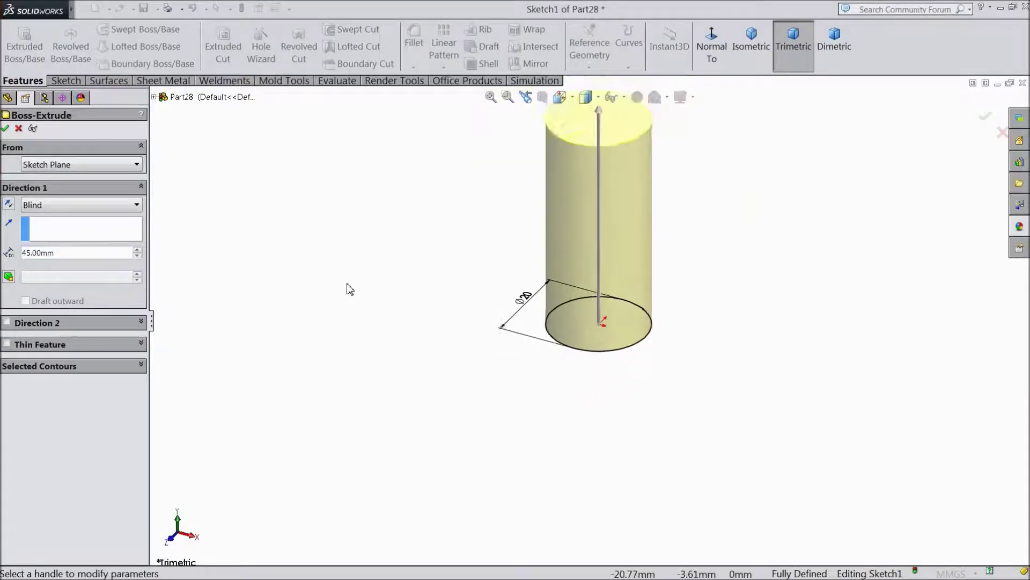
{"action": "scroll", "coordinate": [617, 214], "scroll_direction": "down", "scroll_amount": 4}
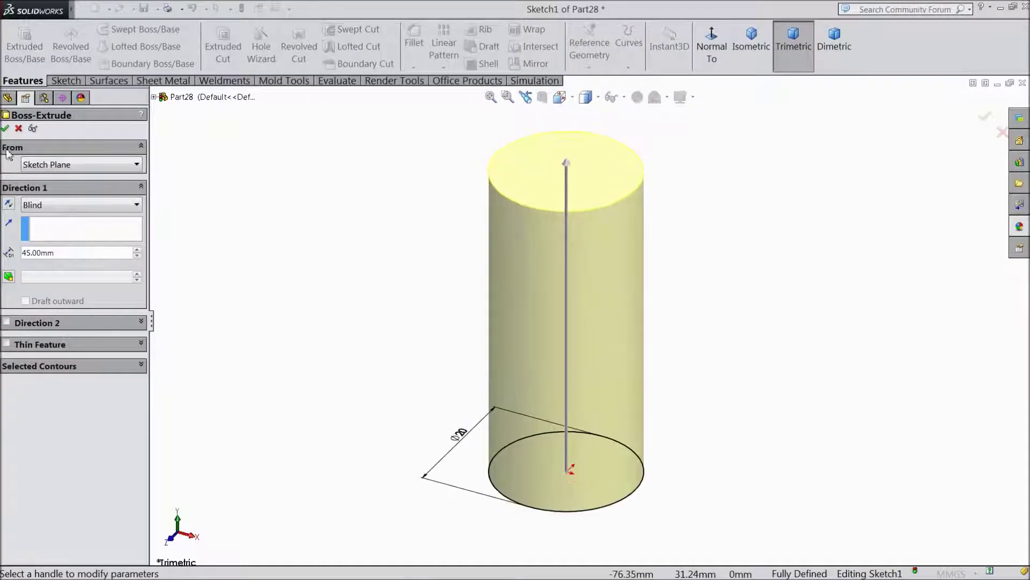
{"action": "left_click", "coordinate": [5, 129]}
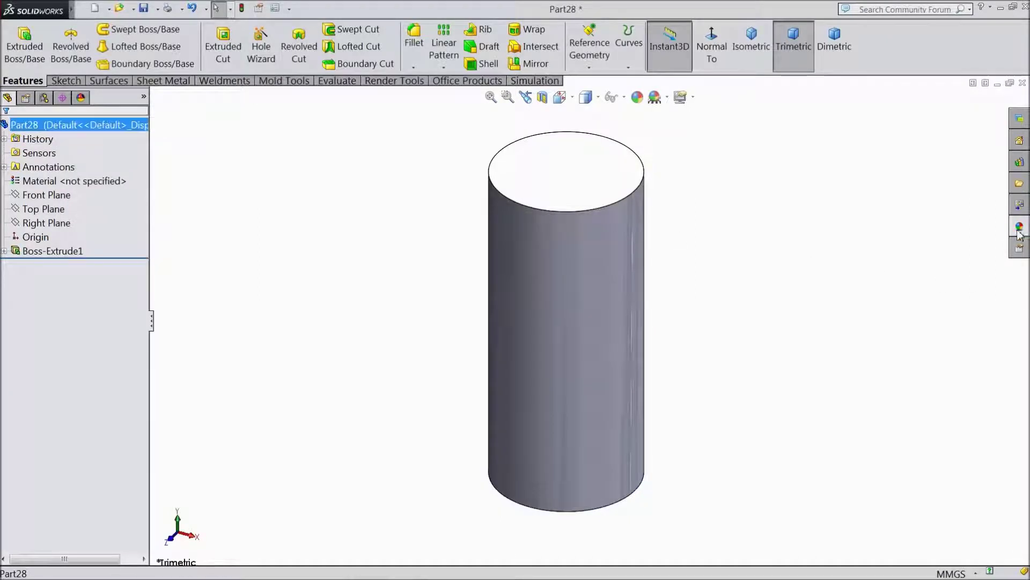
{"action": "left_click", "coordinate": [1019, 230]}
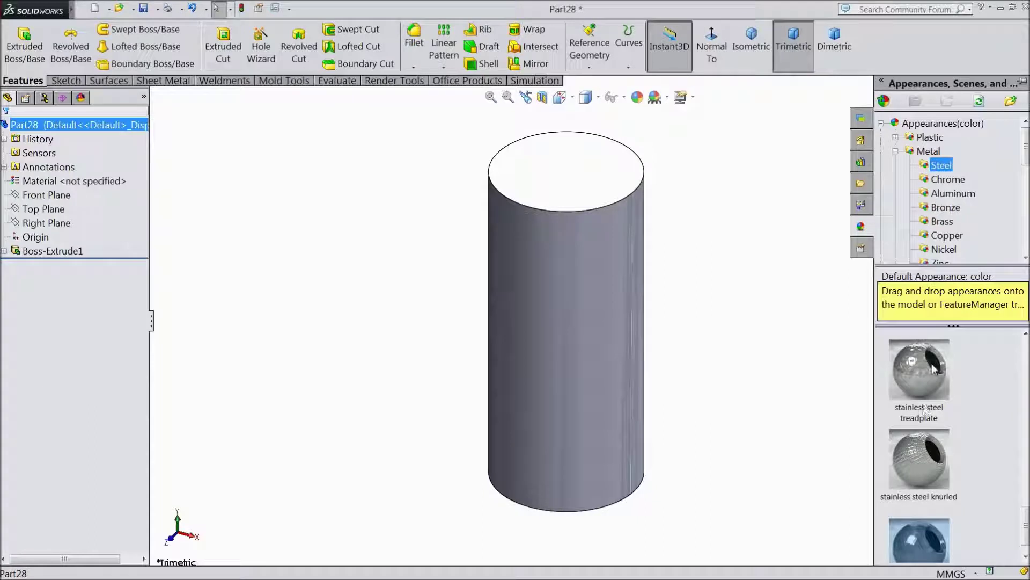
- Apply the Metal > Steel satin finish stainless steel appearance to the cylinder
{"action": "scroll", "coordinate": [934, 369], "scroll_direction": "down", "scroll_amount": 5}
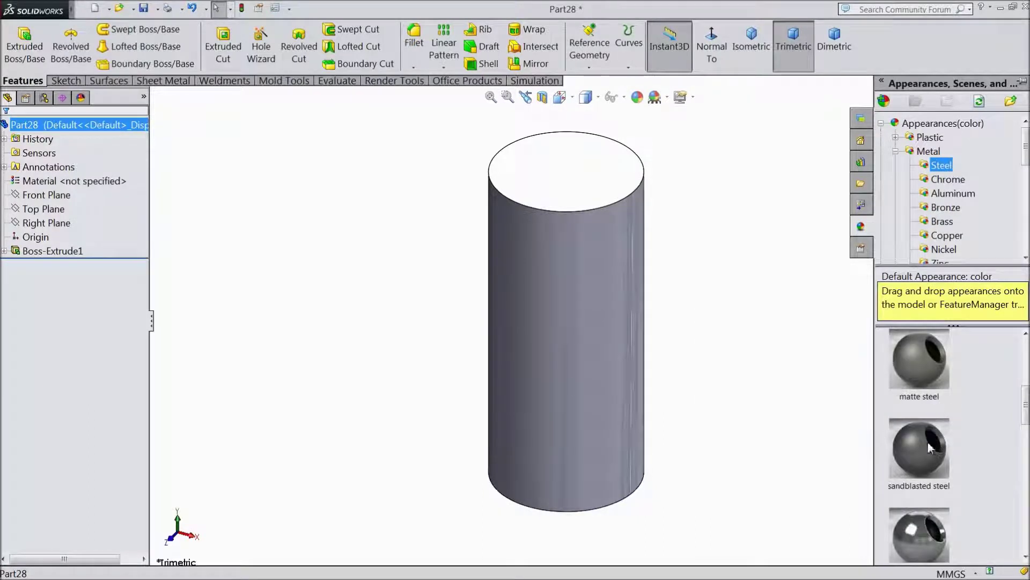
{"action": "scroll", "coordinate": [922, 419], "scroll_direction": "up", "scroll_amount": 3}
{"action": "mouse_move", "coordinate": [921, 414]}
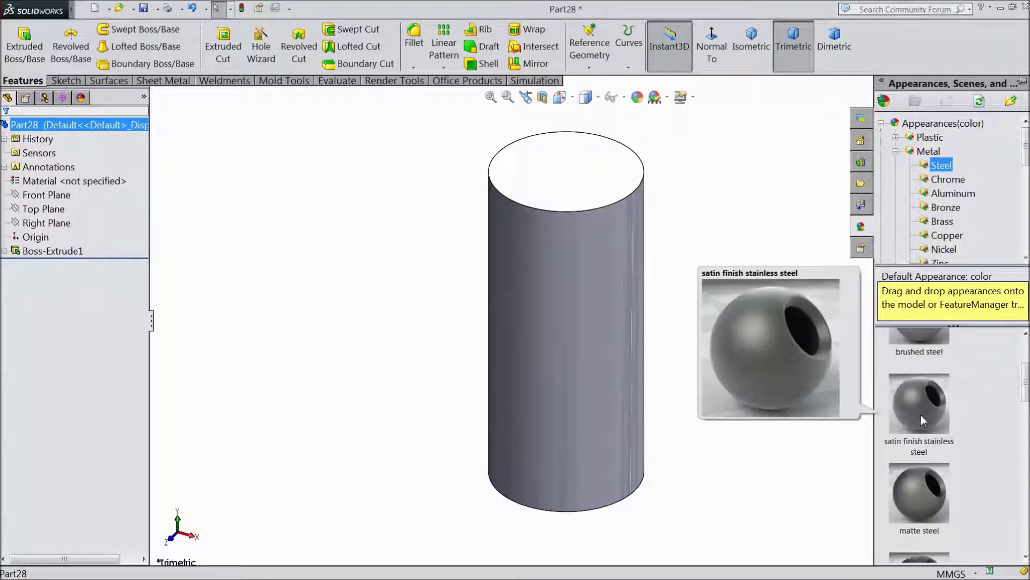
{"action": "double_click", "coordinate": [931, 427]}
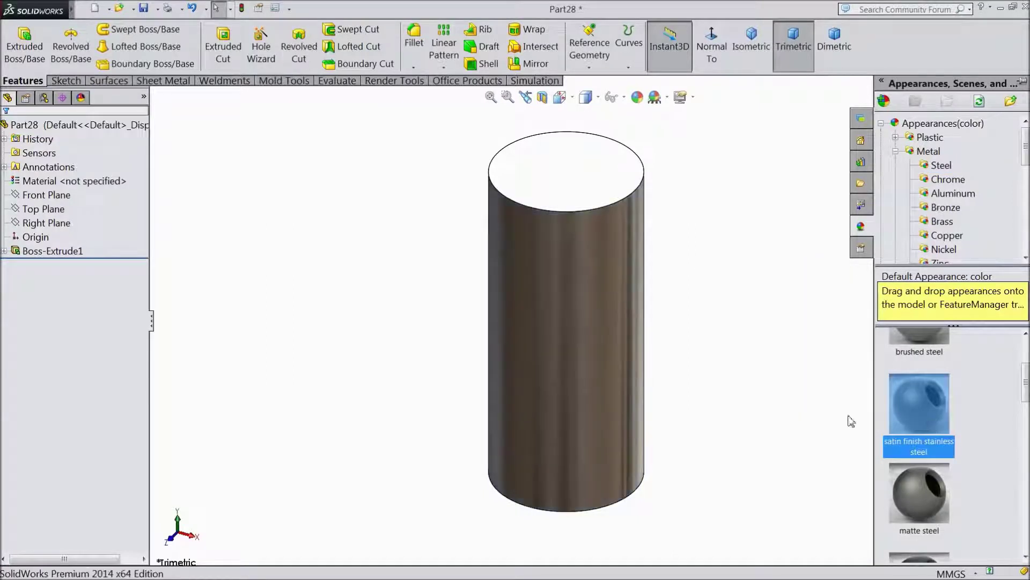
{"action": "middle_click_drag", "start_coordinate": [773, 369], "coordinate": [550, 386]}
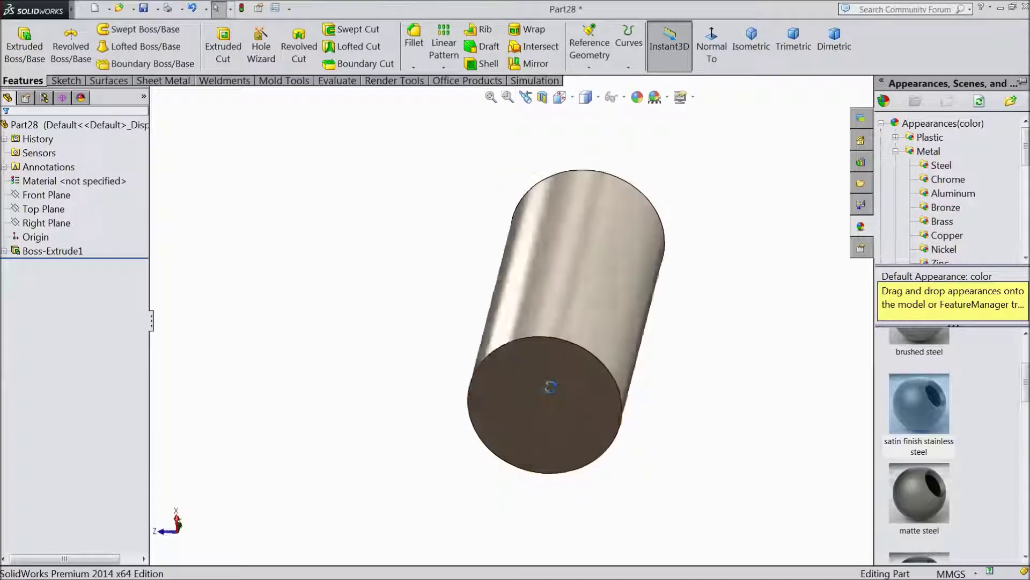
- Start a sketch on the cylinder's end face and draw a circle centred on the origin
{"action": "left_click", "coordinate": [545, 396]}
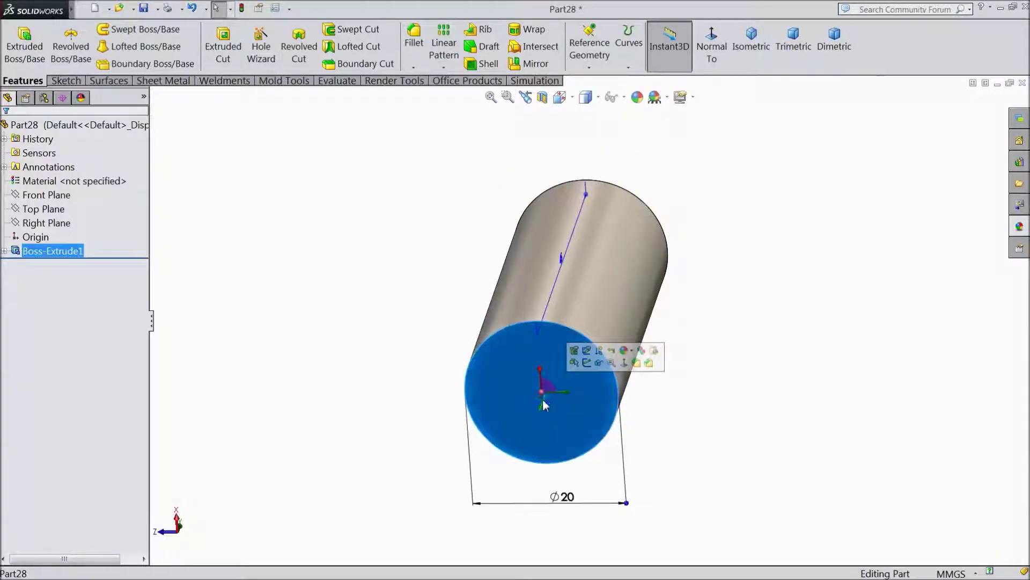
{"action": "left_click", "coordinate": [587, 363]}
{"action": "left_click", "coordinate": [72, 80]}
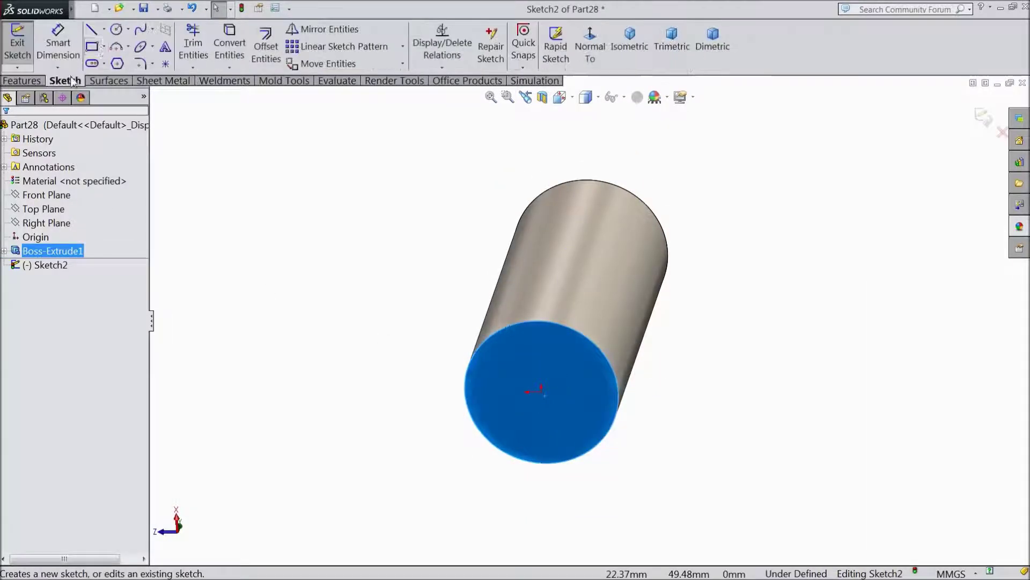
{"action": "left_click", "coordinate": [116, 29]}
{"action": "scroll", "coordinate": [596, 420], "scroll_direction": "down", "scroll_amount": 3}
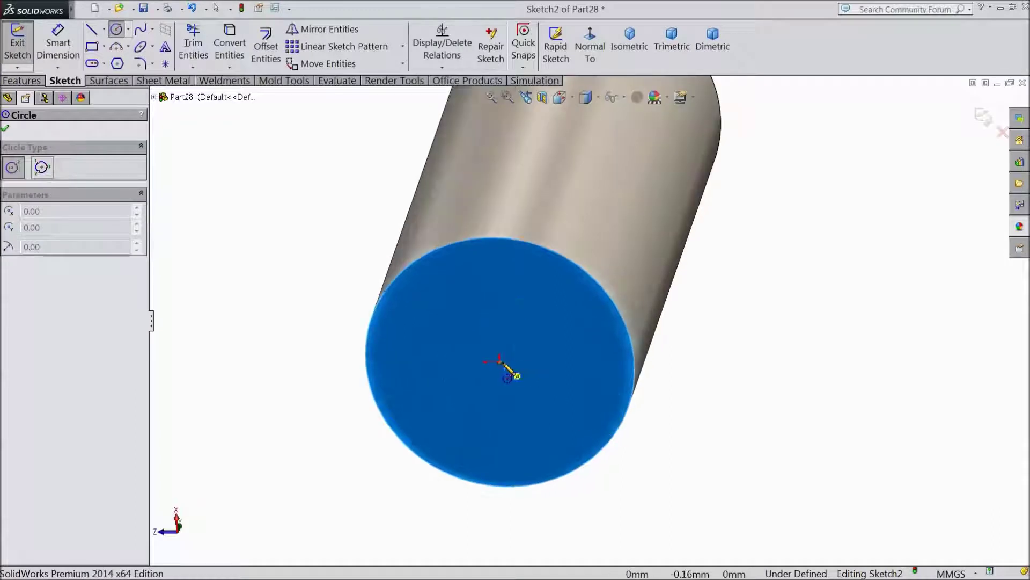
{"action": "left_click", "coordinate": [500, 361]}
{"action": "left_click", "coordinate": [441, 288]}
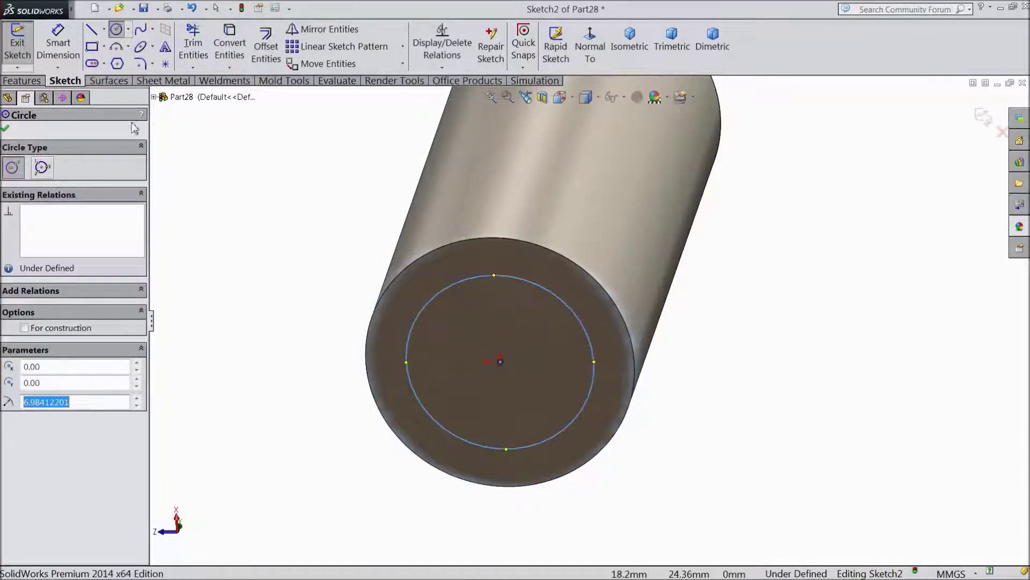
- Dimension the end-face circle to 16.50 mm diameter
{"action": "left_click", "coordinate": [58, 43]}
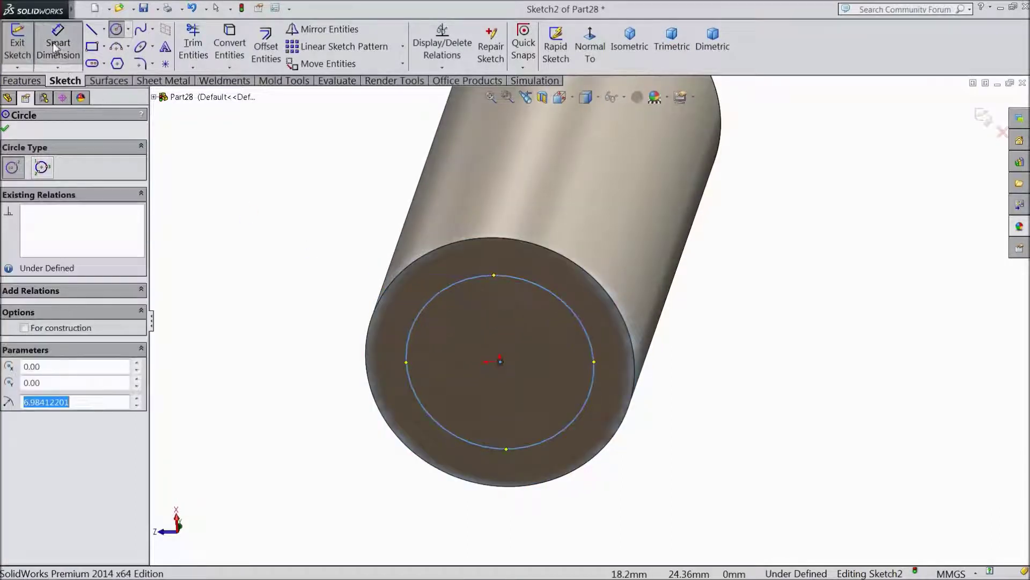
{"action": "left_click", "coordinate": [406, 352]}
{"action": "left_click", "coordinate": [336, 346]}
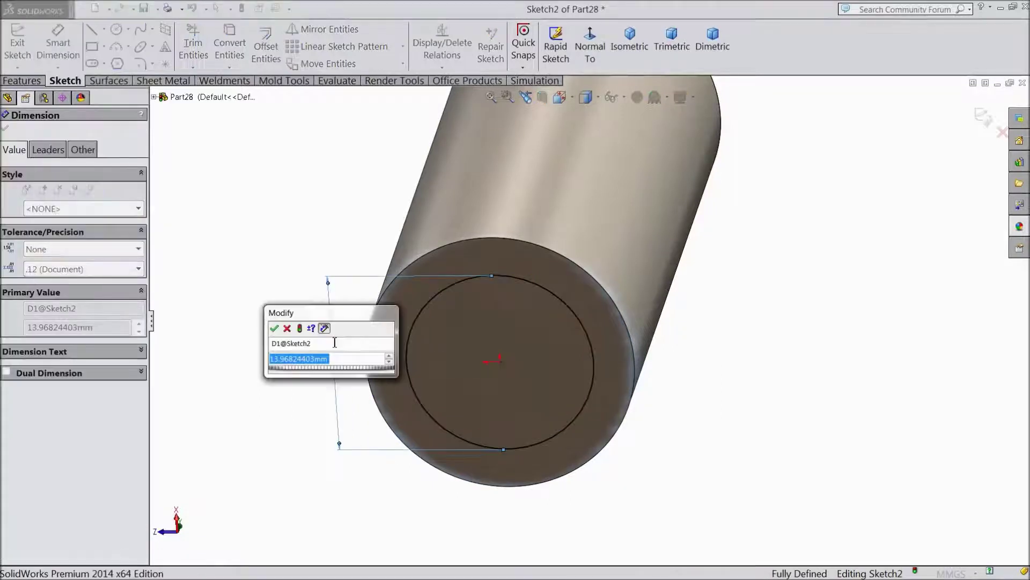
{"action": "type", "text": "16.5"}
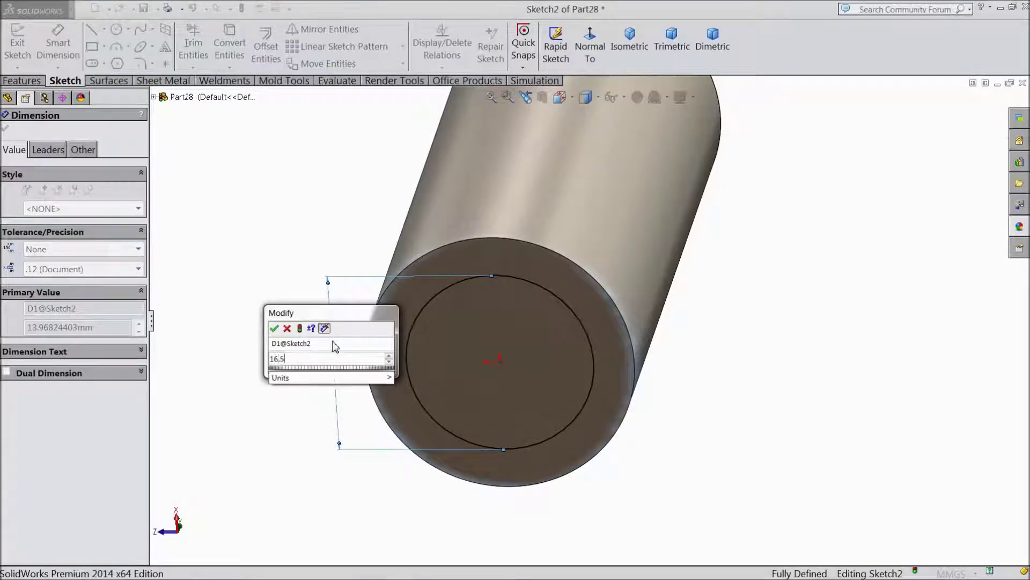
{"action": "key", "text": "Return"}
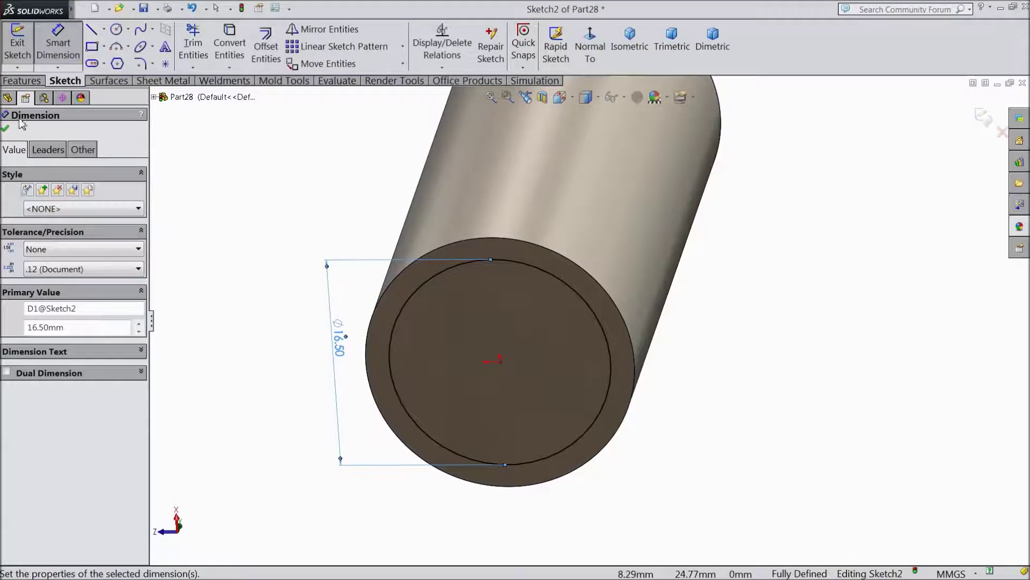
{"action": "left_click", "coordinate": [5, 129]}
- Extrude the 16.50 mm circle 1.5 mm to create Boss-Extrude2
{"action": "left_click", "coordinate": [20, 82]}
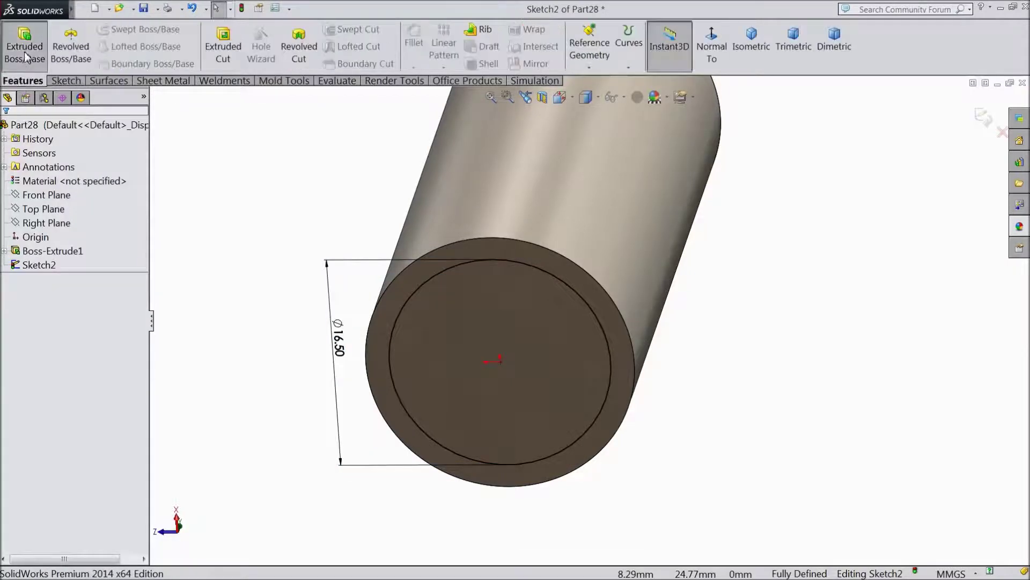
{"action": "left_click", "coordinate": [25, 46]}
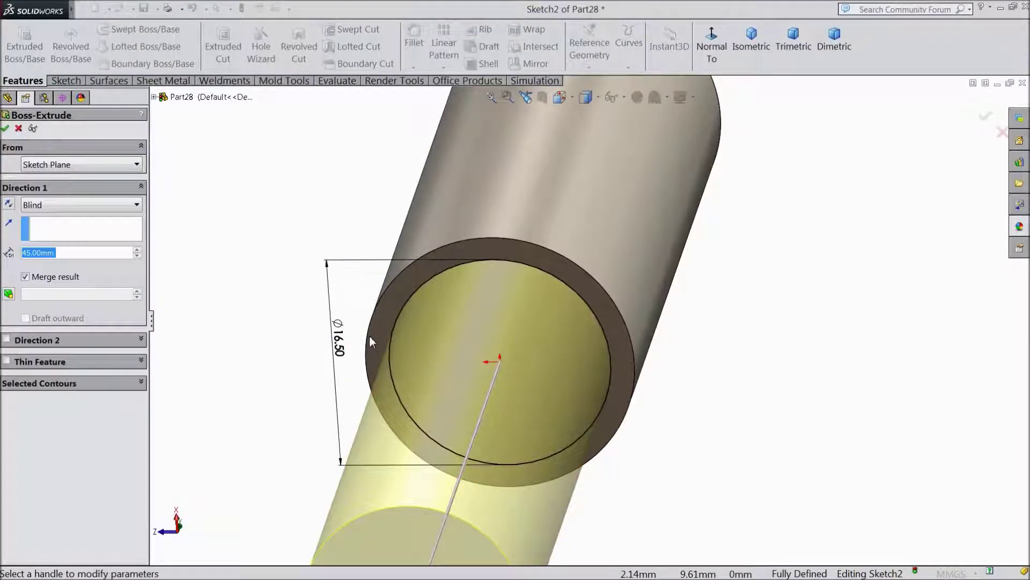
{"action": "type", "text": "1.5"}
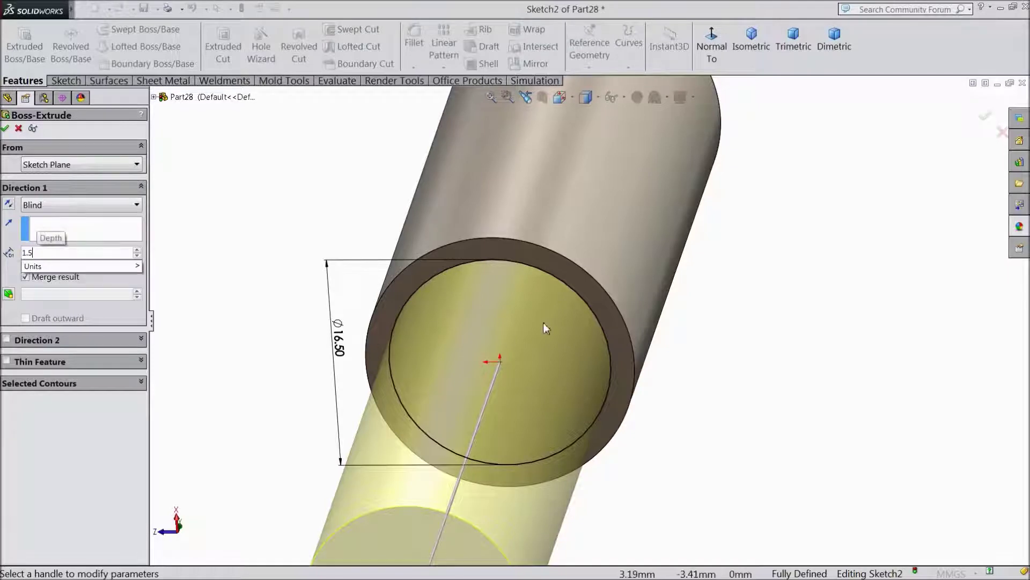
{"action": "key", "text": "Return"}
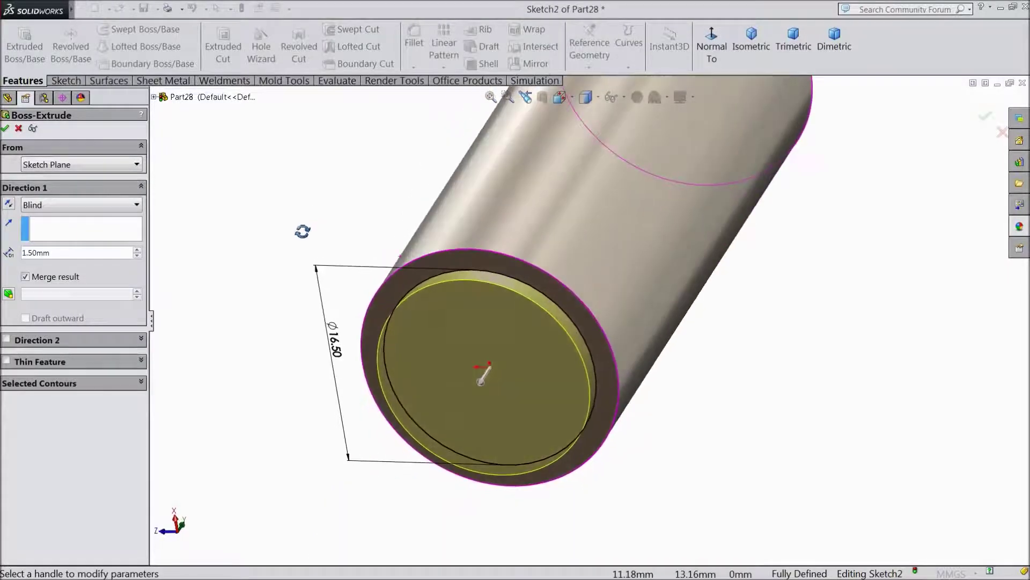
{"action": "left_click", "coordinate": [6, 129]}
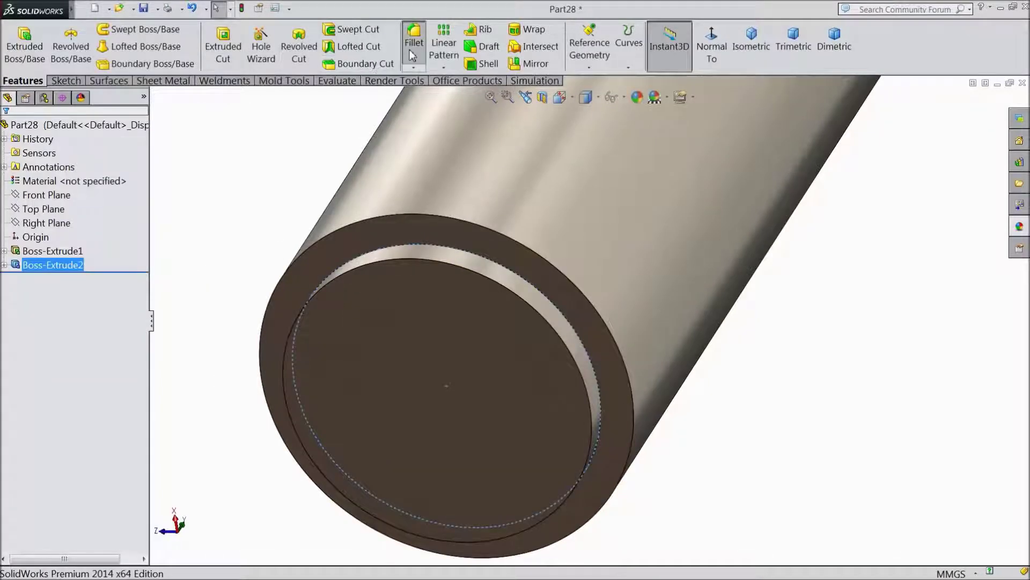
- Add a 1 mm radius fillet to the circular edge at the disc's base
{"action": "left_click", "coordinate": [412, 56]}
{"action": "type", "text": "1"}
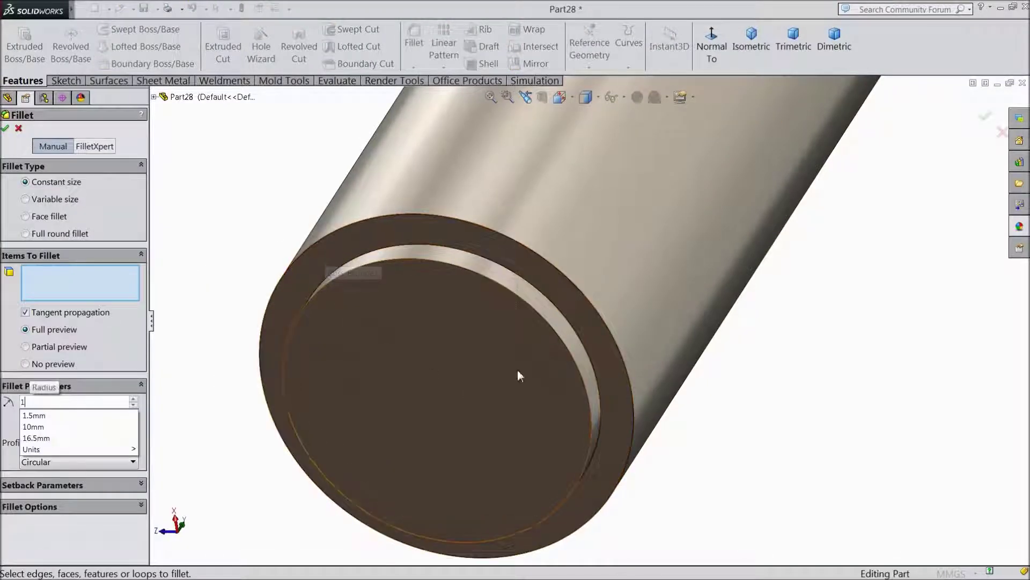
{"action": "left_click", "coordinate": [511, 270]}
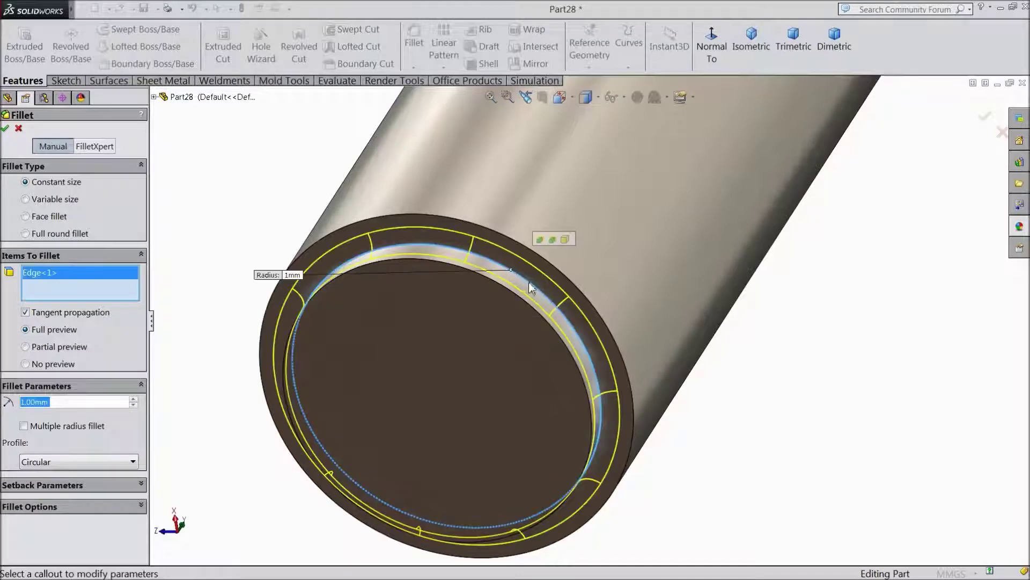
{"action": "left_click", "coordinate": [6, 128]}
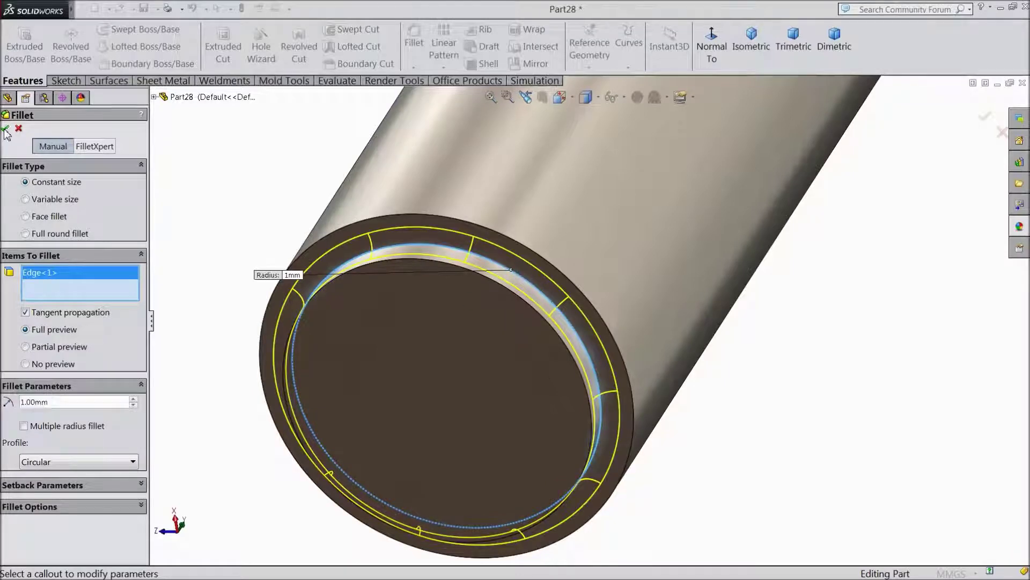
{"action": "scroll", "coordinate": [452, 344], "scroll_direction": "up", "scroll_amount": 3}
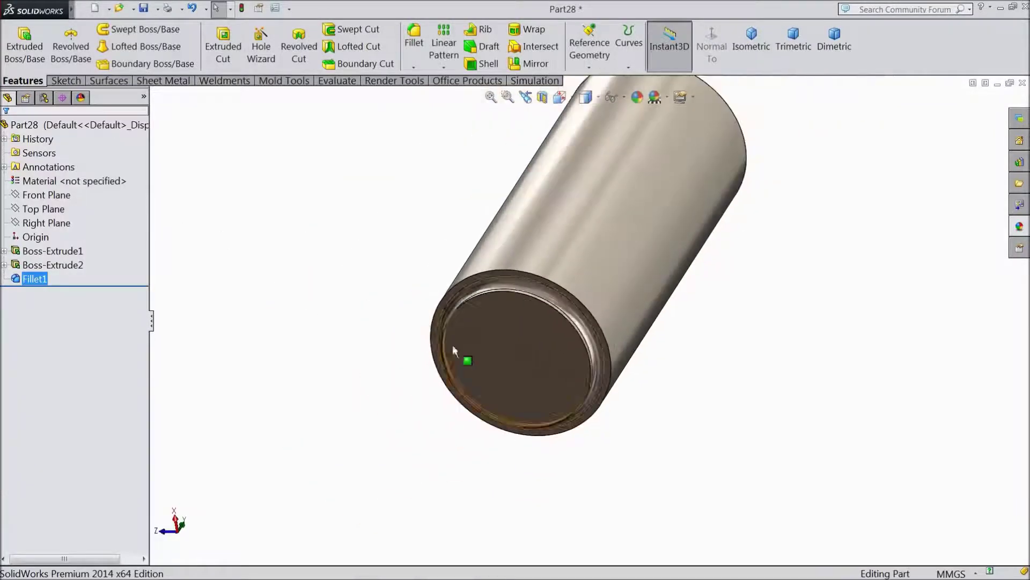
- Start a sketch on the stepped end face and draw a circle centred on the origin
{"action": "left_click", "coordinate": [508, 351]}
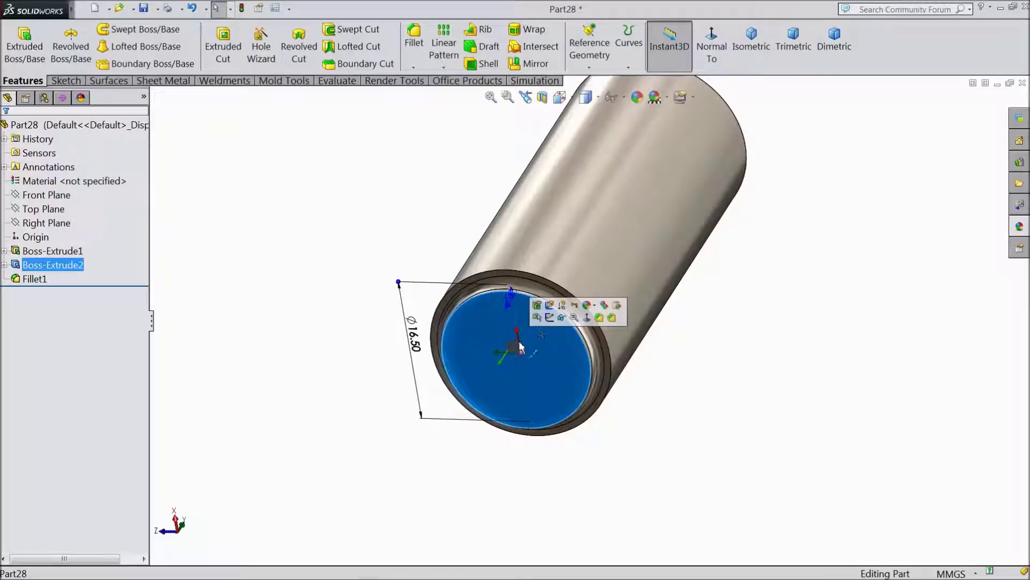
{"action": "left_click", "coordinate": [550, 318]}
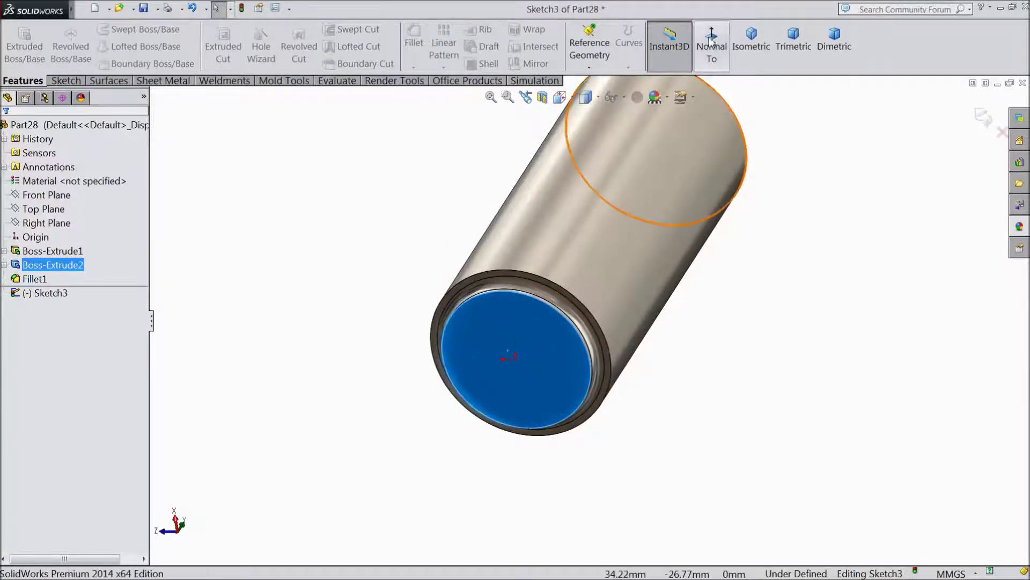
{"action": "left_click", "coordinate": [116, 29]}
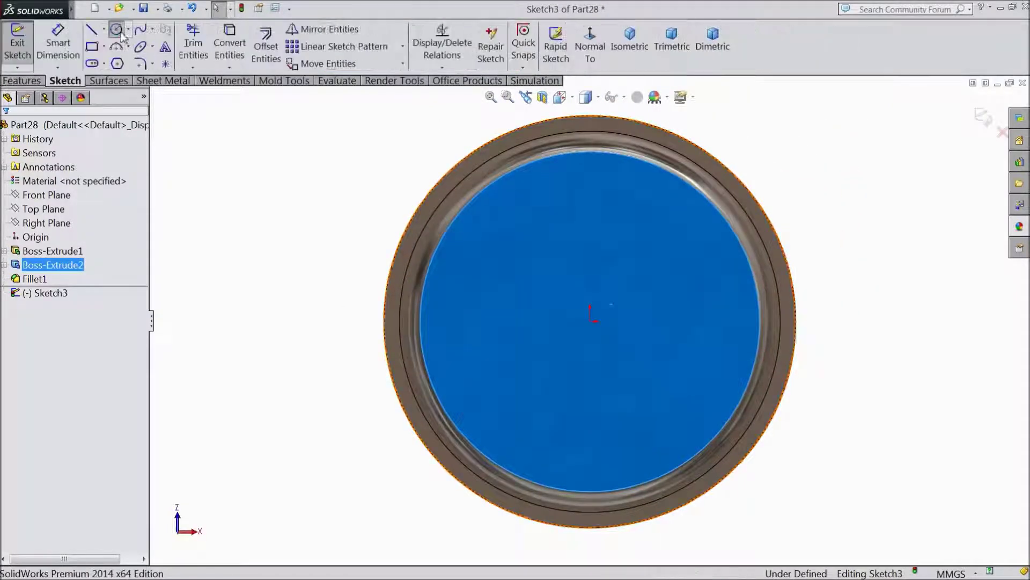
{"action": "left_click", "coordinate": [592, 322]}
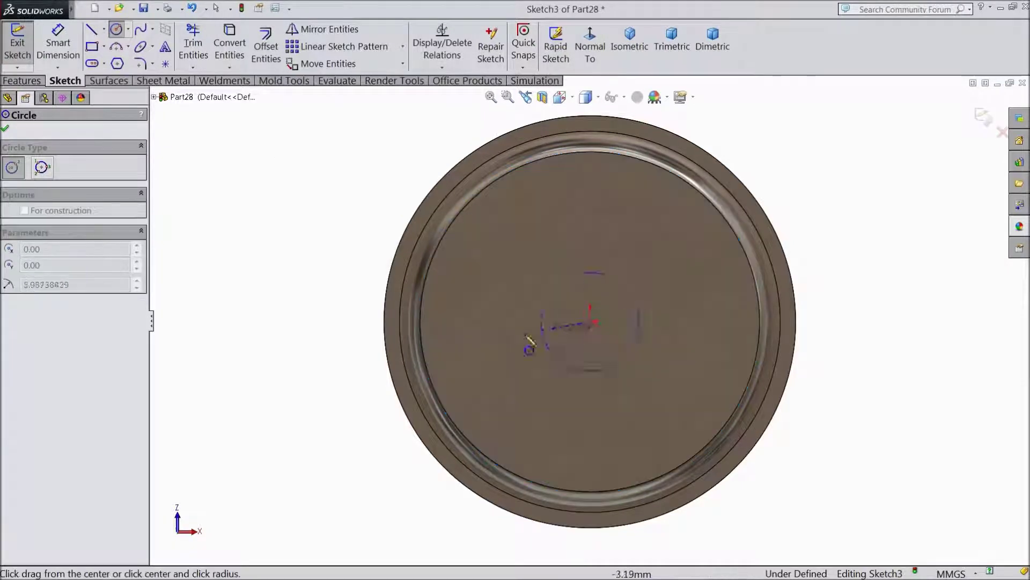
{"action": "scroll", "coordinate": [499, 343], "scroll_direction": "up", "scroll_amount": 3}
{"action": "left_click", "coordinate": [419, 322]}
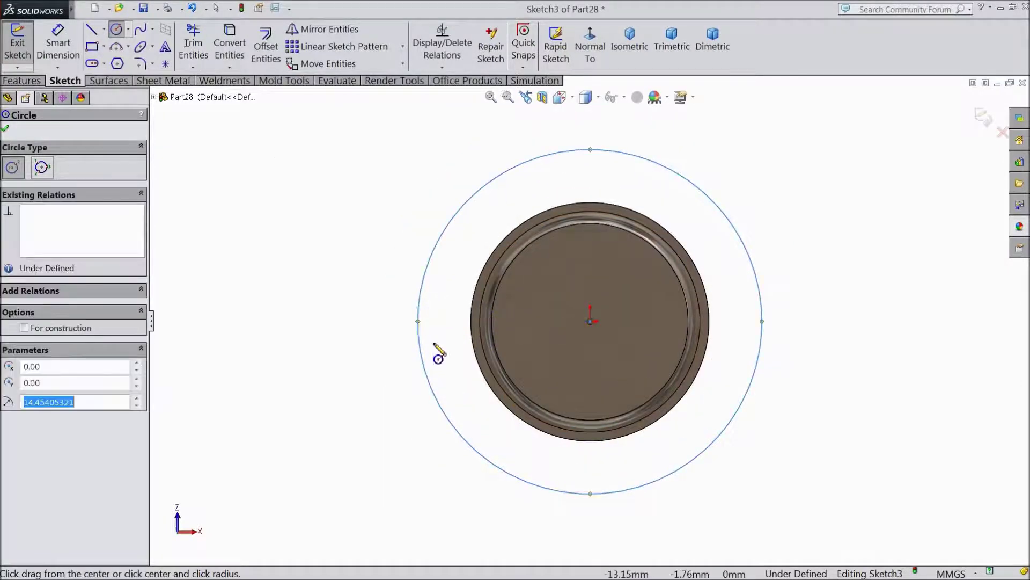
- Dimension the circle to 40 mm diameter, then orbit to a 3-D view
{"action": "left_click", "coordinate": [58, 43]}
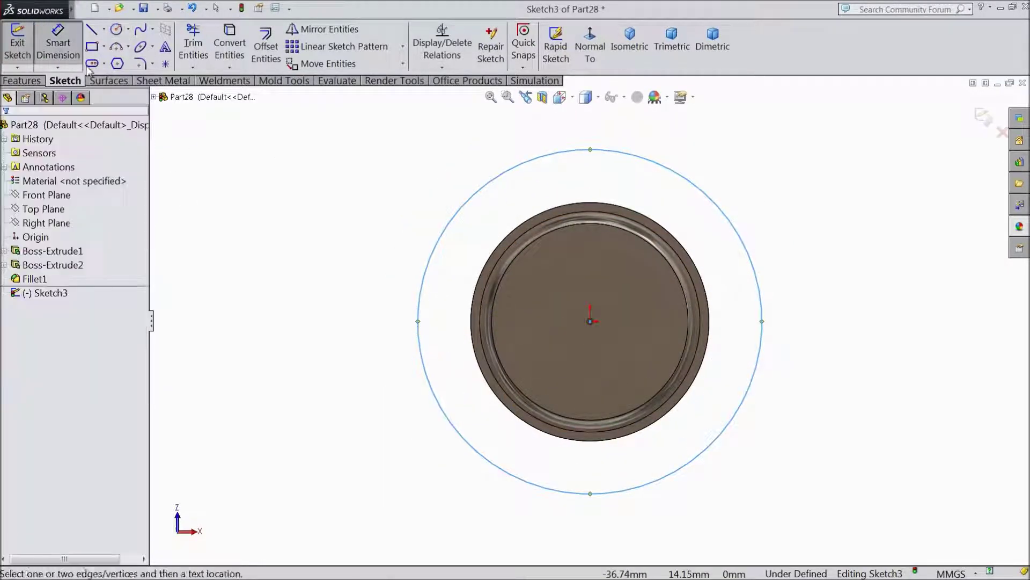
{"action": "left_click", "coordinate": [419, 317]}
{"action": "left_click", "coordinate": [354, 324]}
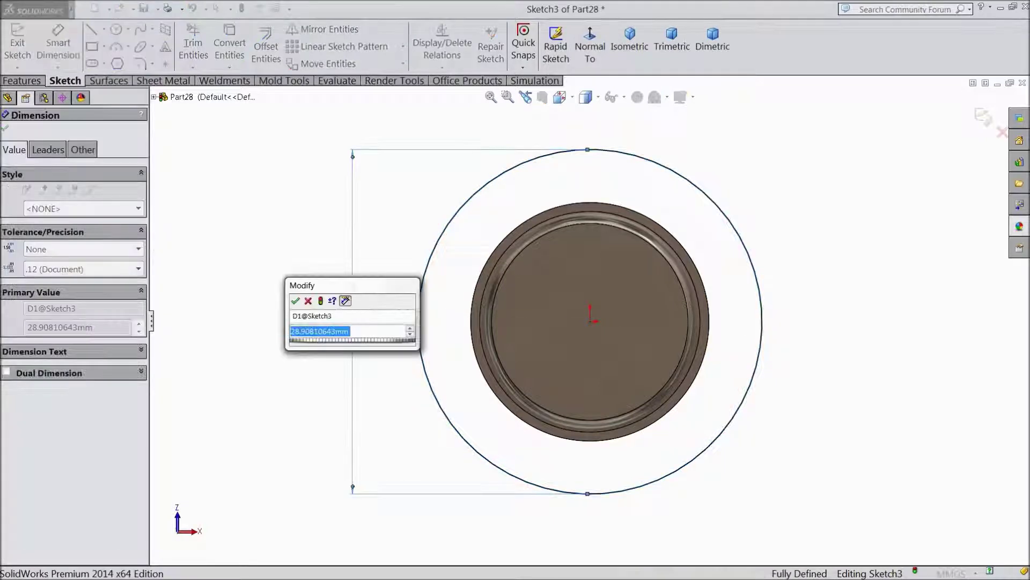
{"action": "type", "text": "40"}
{"action": "left_click", "coordinate": [294, 301]}
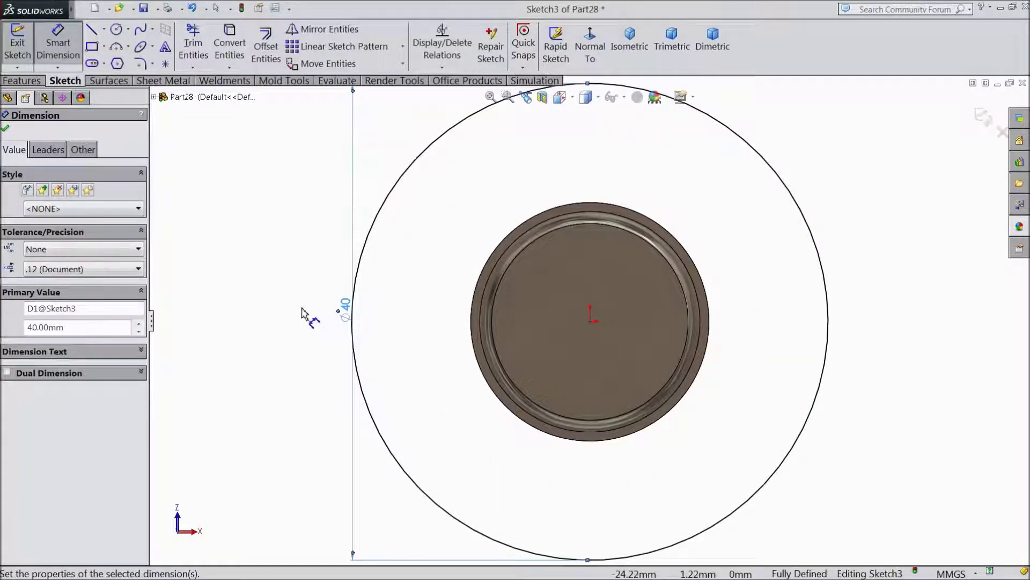
{"action": "key", "text": "z"}
{"action": "key", "text": "z"}
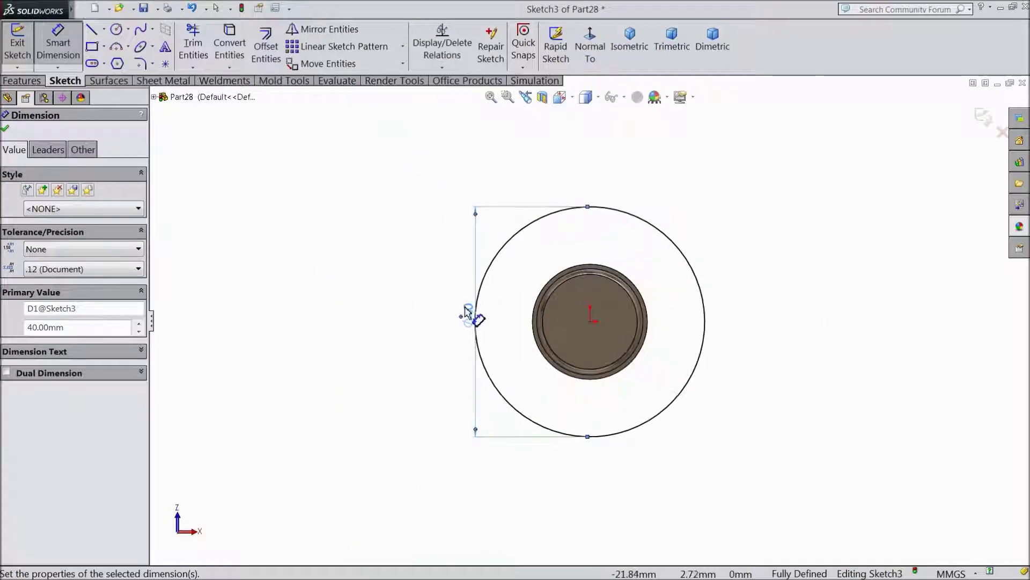
{"action": "key", "text": "z"}
{"action": "middle_click_drag", "start_coordinate": [520, 184], "coordinate": [577, 410]}
{"action": "scroll", "coordinate": [574, 389], "scroll_direction": "down", "scroll_amount": 4}
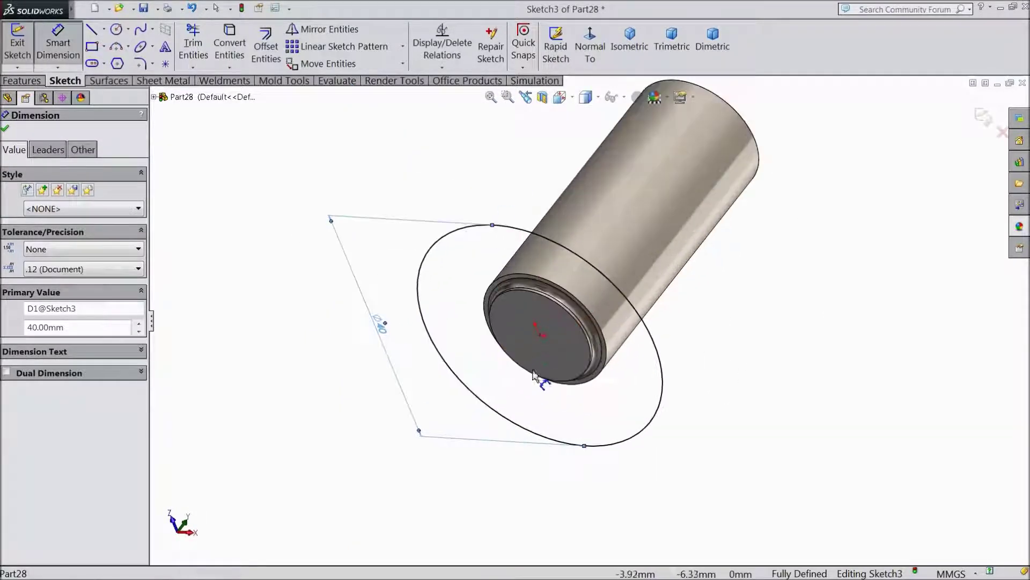
- Extrude the 40 mm circle 18 mm with a 7° draft to create Boss-Extrude3
{"action": "left_click", "coordinate": [21, 81]}
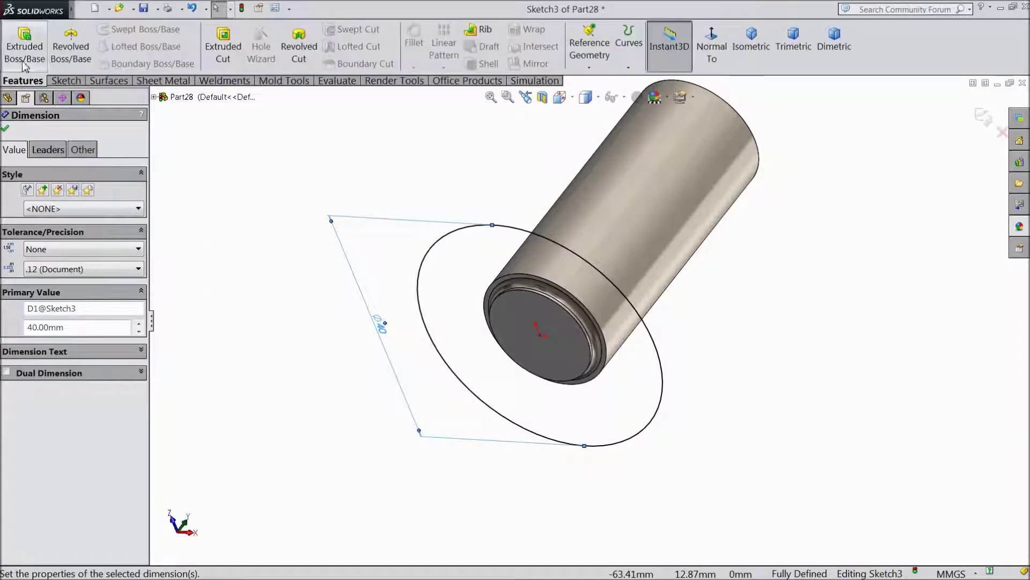
{"action": "left_click", "coordinate": [24, 63]}
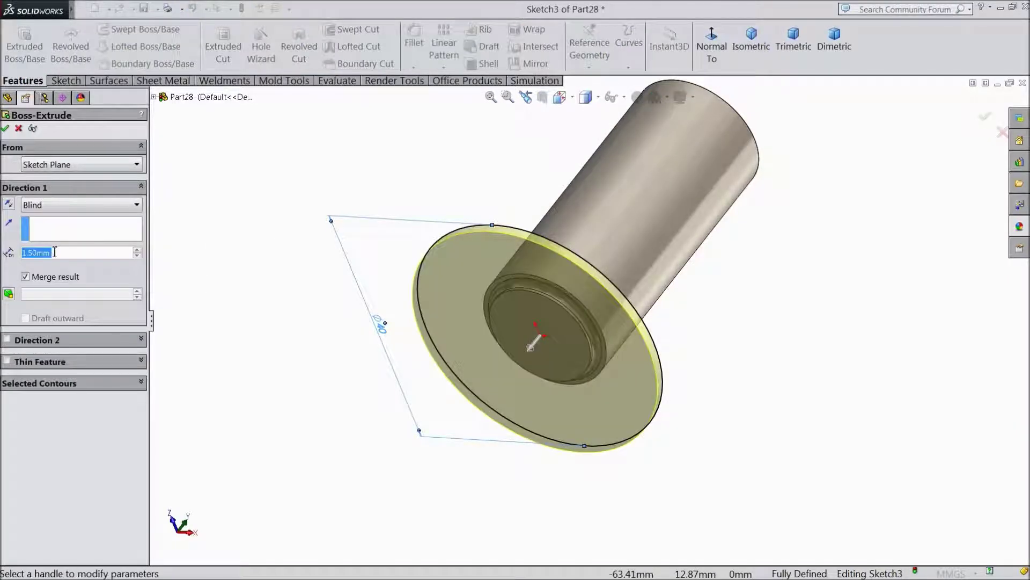
{"action": "type", "text": "18"}
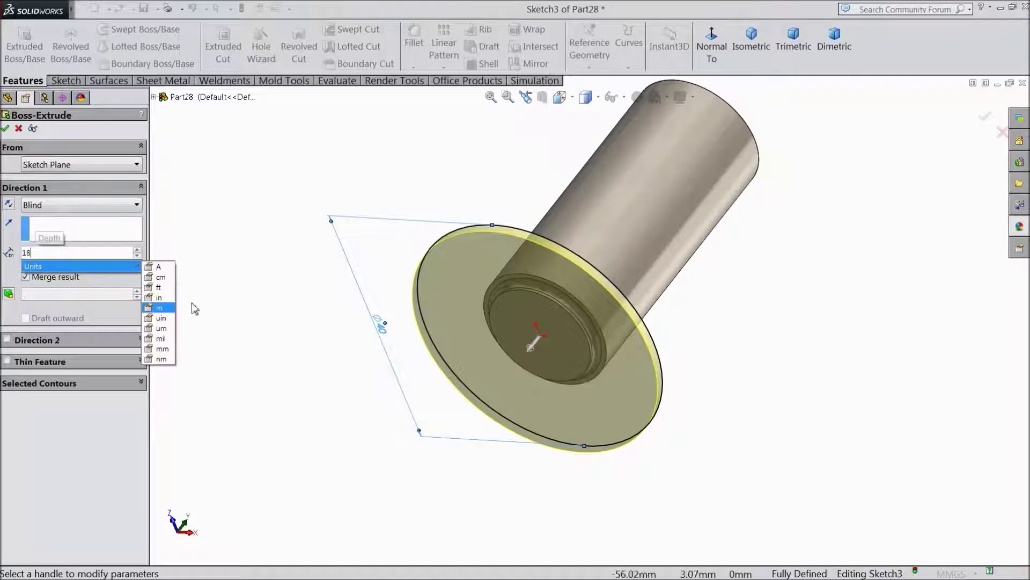
{"action": "key", "text": "Return"}
{"action": "left_click", "coordinate": [9, 294]}
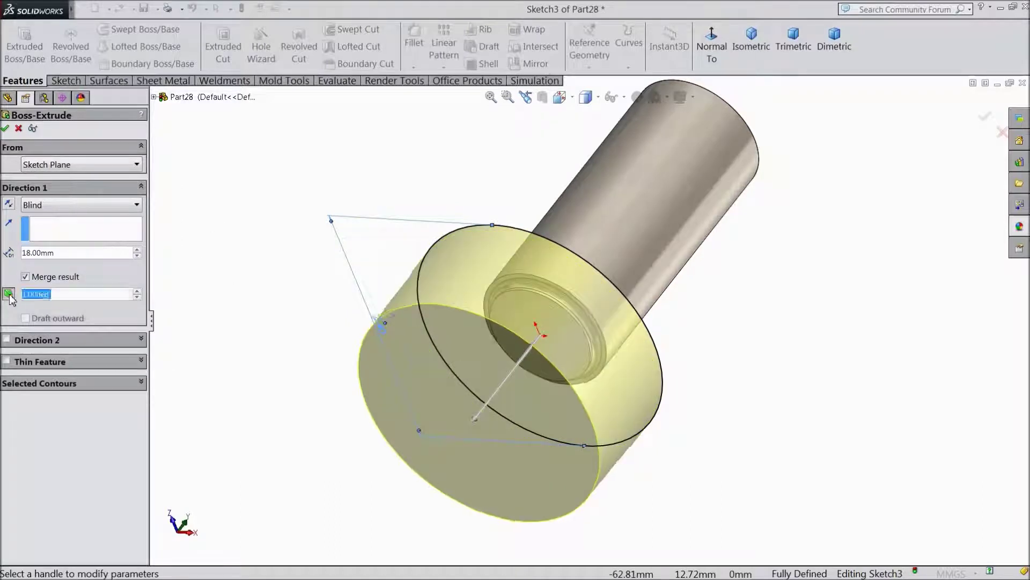
{"action": "left_click", "coordinate": [137, 292]}
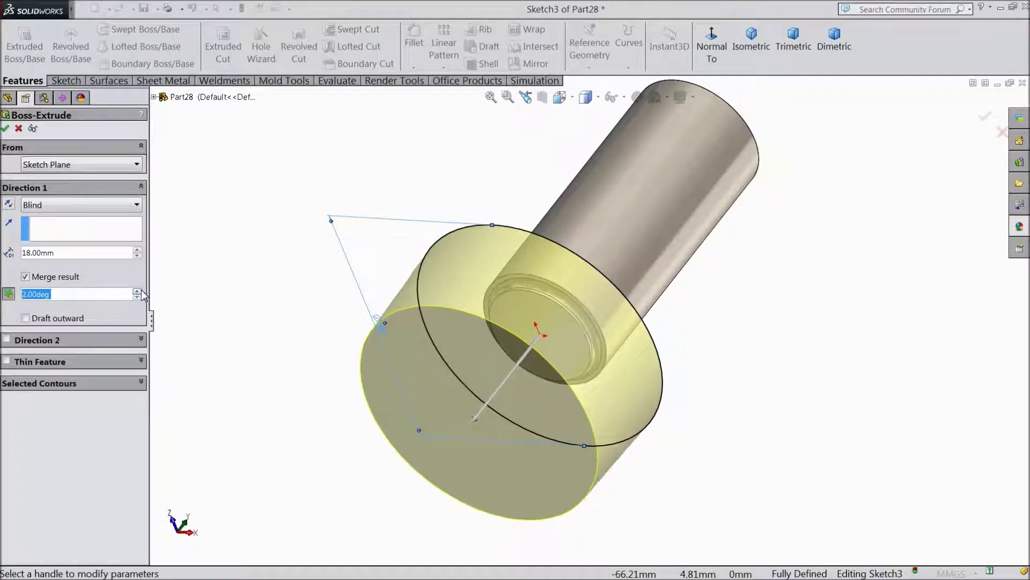
{"action": "left_click", "coordinate": [138, 291]}
{"action": "left_click", "coordinate": [138, 291]}
{"action": "left_click", "coordinate": [138, 291]}
{"action": "left_click", "coordinate": [137, 291]}
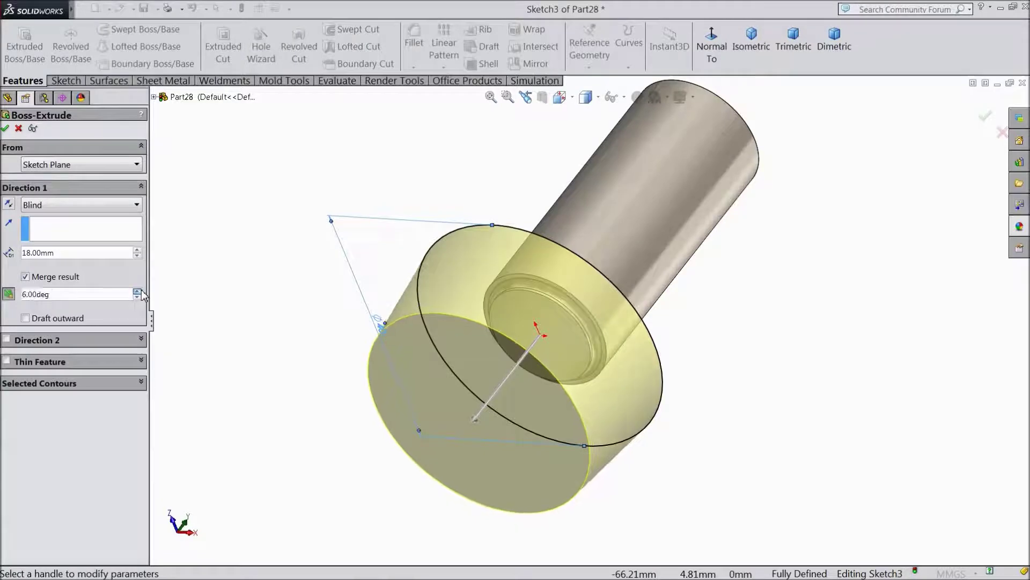
{"action": "left_click", "coordinate": [137, 291]}
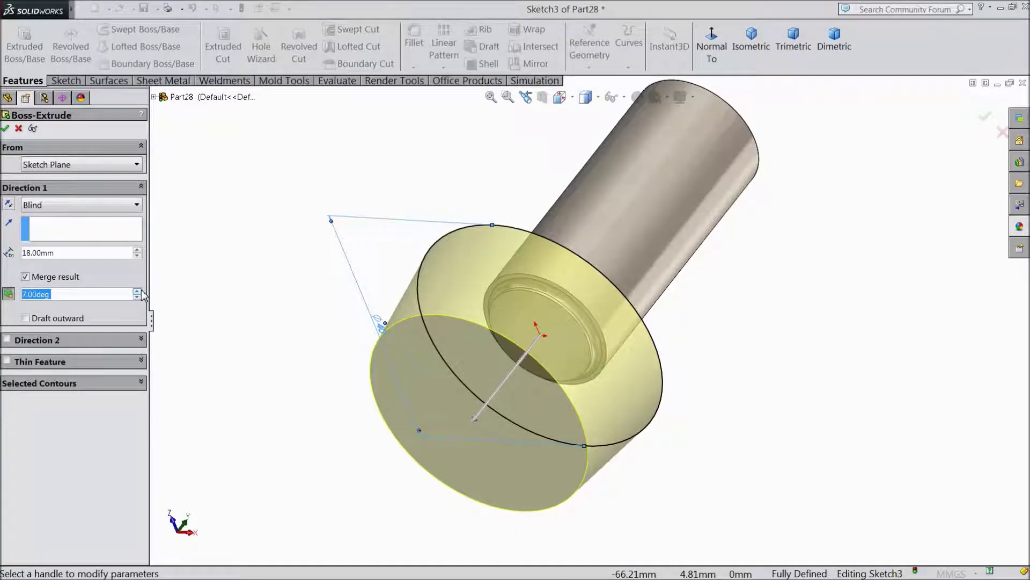
{"action": "left_click", "coordinate": [5, 128]}
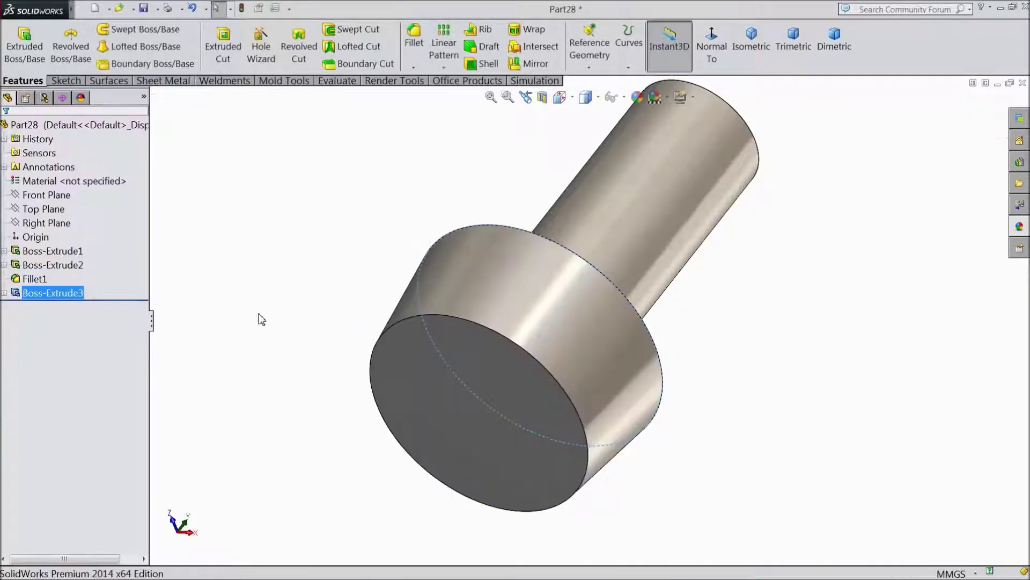
- Start a Front Plane sketch viewed face-on and select the Circle tool
{"action": "left_click", "coordinate": [59, 197]}
{"action": "left_click", "coordinate": [64, 178]}
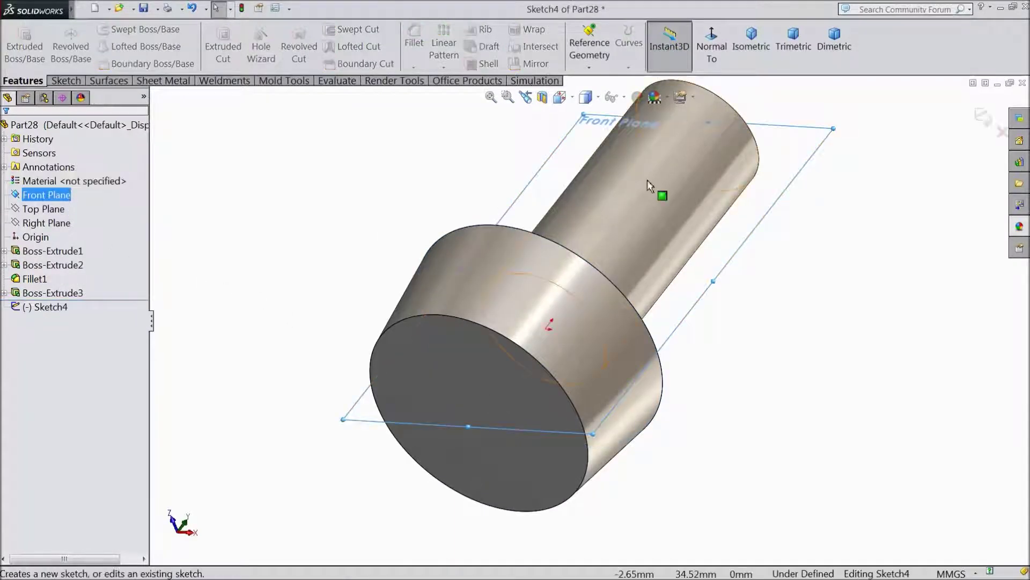
{"action": "left_click", "coordinate": [710, 53]}
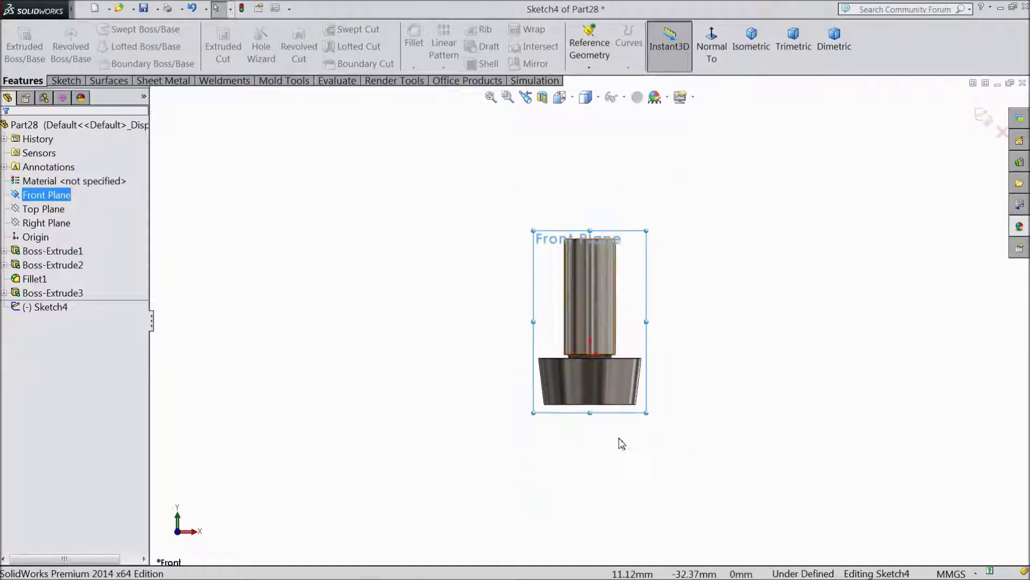
{"action": "scroll", "coordinate": [590, 408], "scroll_direction": "down", "scroll_amount": 4}
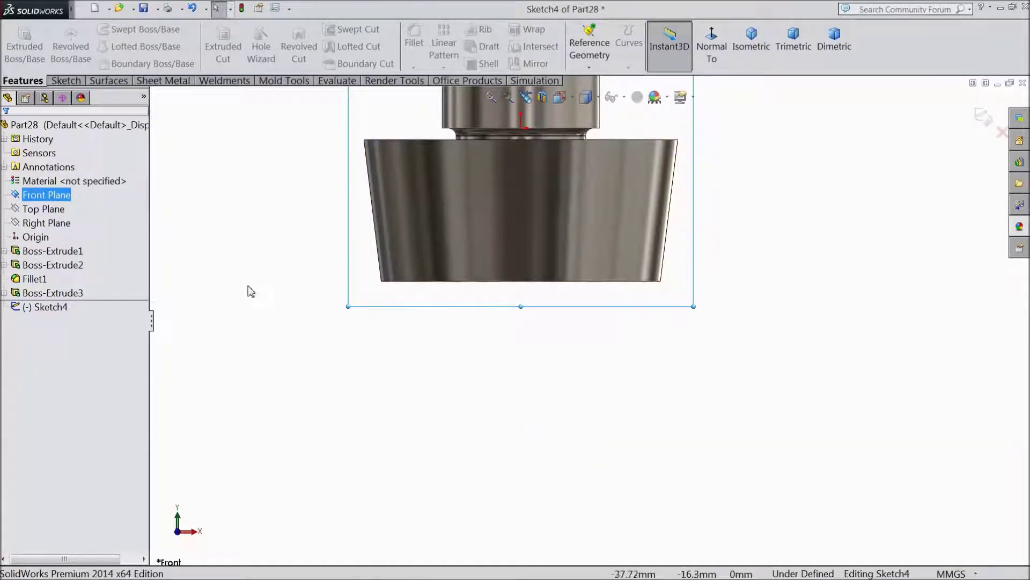
{"action": "left_click", "coordinate": [69, 81]}
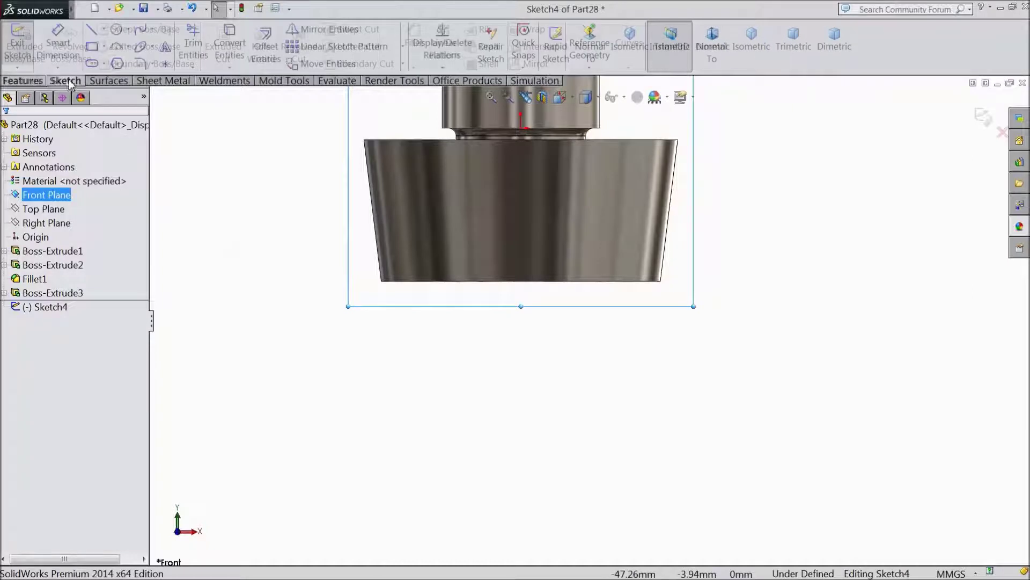
{"action": "left_click", "coordinate": [117, 30]}
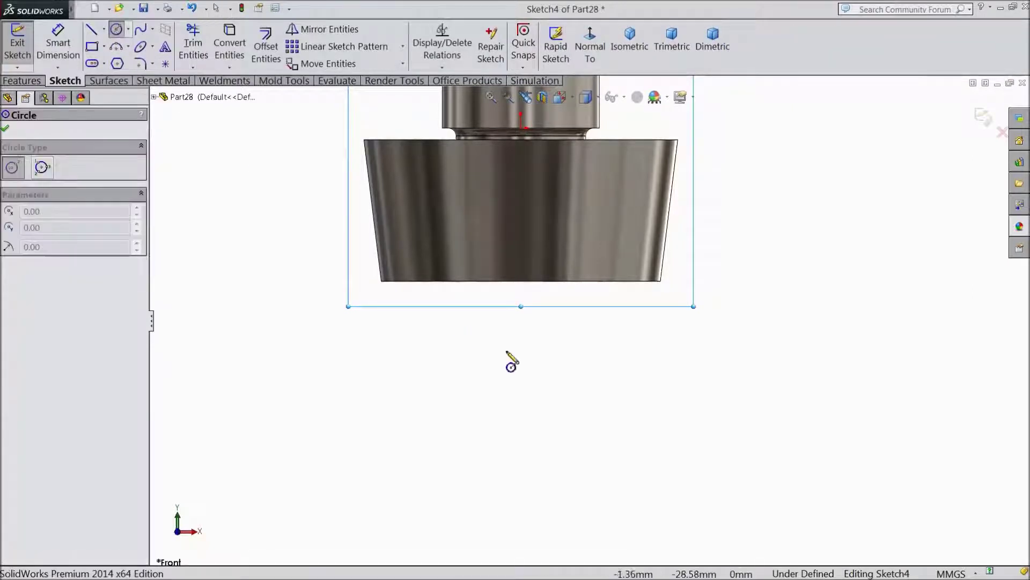
- Draw two concentric circles sharing a centre below the collar
{"action": "left_click", "coordinate": [520, 407]}
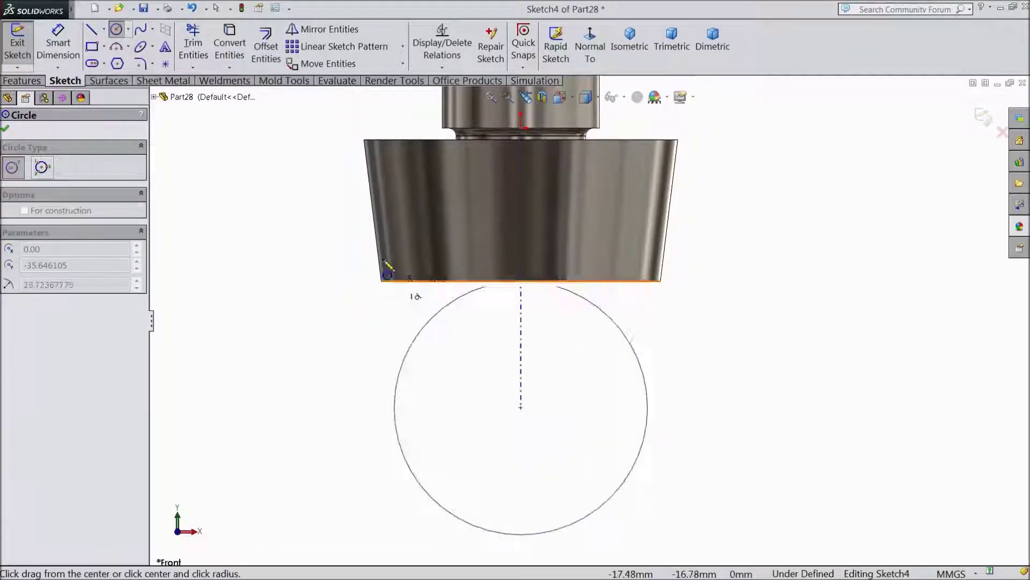
{"action": "left_click", "coordinate": [382, 252]}
{"action": "left_click", "coordinate": [521, 408]}
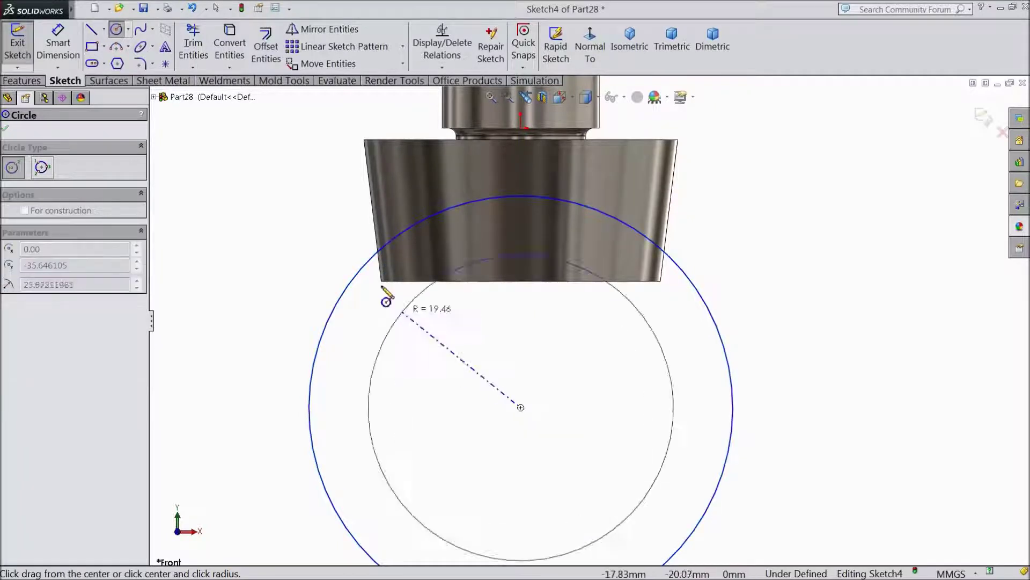
{"action": "left_click", "coordinate": [333, 260]}
{"action": "key", "text": "z"}
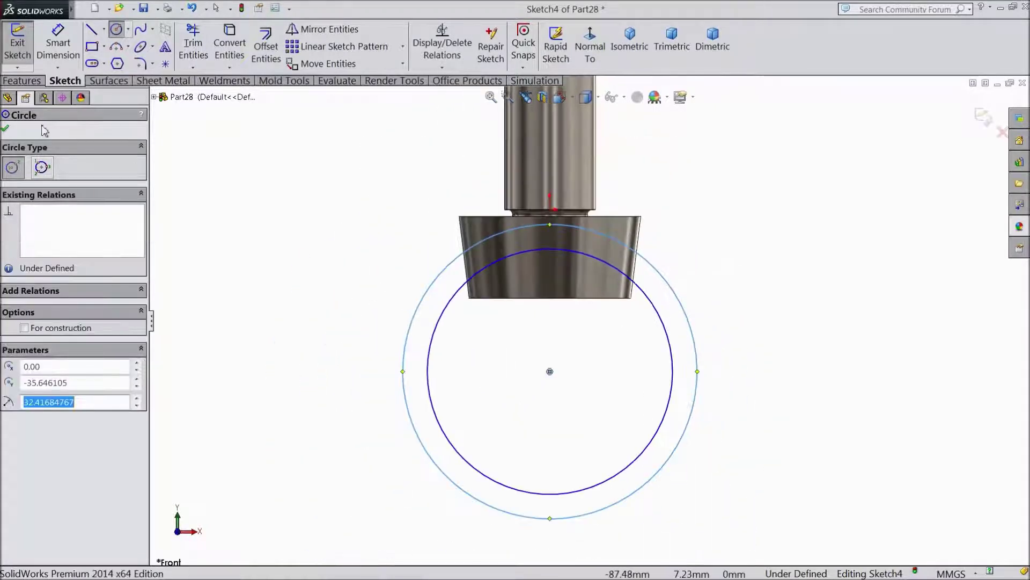
{"action": "left_click", "coordinate": [5, 130]}
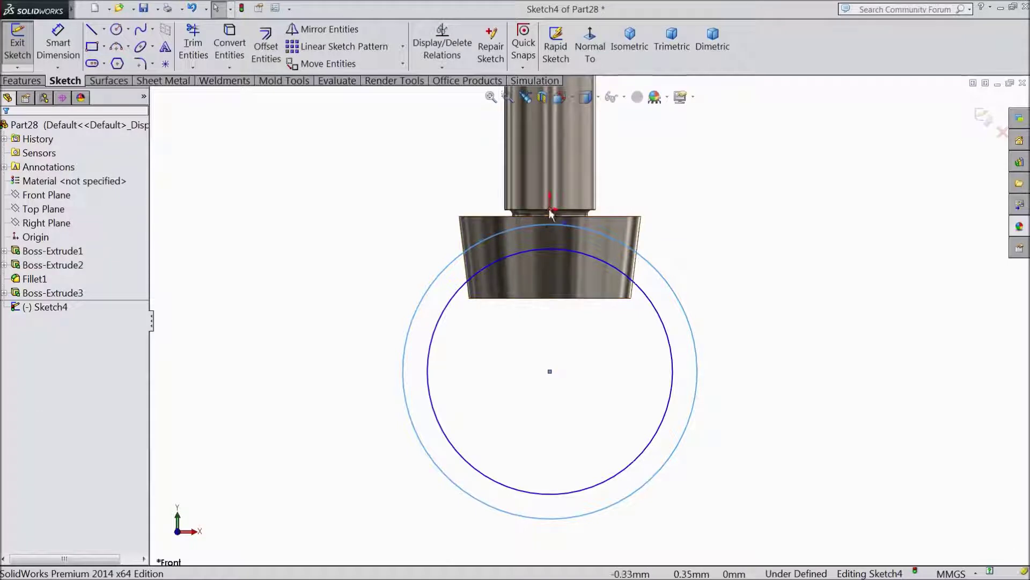
- Constrain the circles' centre point vertical with the origin
{"action": "left_click", "coordinate": [550, 210]}
{"action": "left_click", "coordinate": [550, 371], "text": "ctrl"}
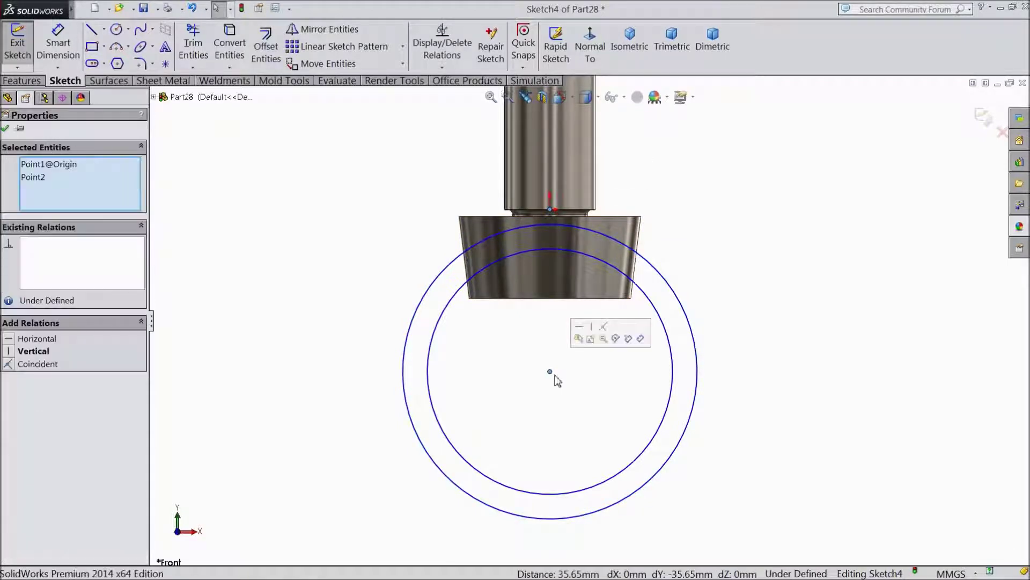
{"action": "left_click", "coordinate": [588, 335]}
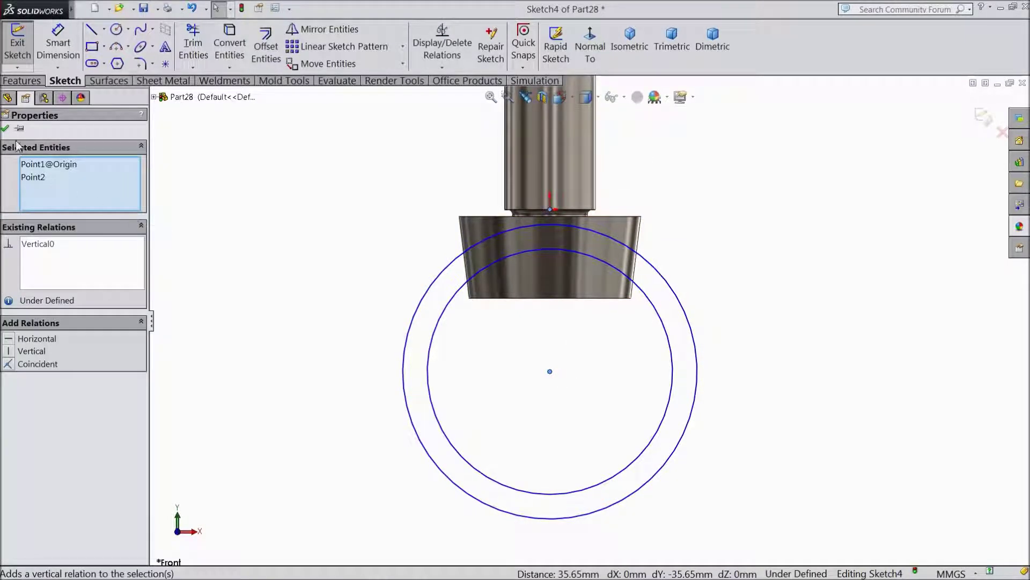
{"action": "left_click", "coordinate": [5, 129]}
{"action": "left_click", "coordinate": [58, 45]}
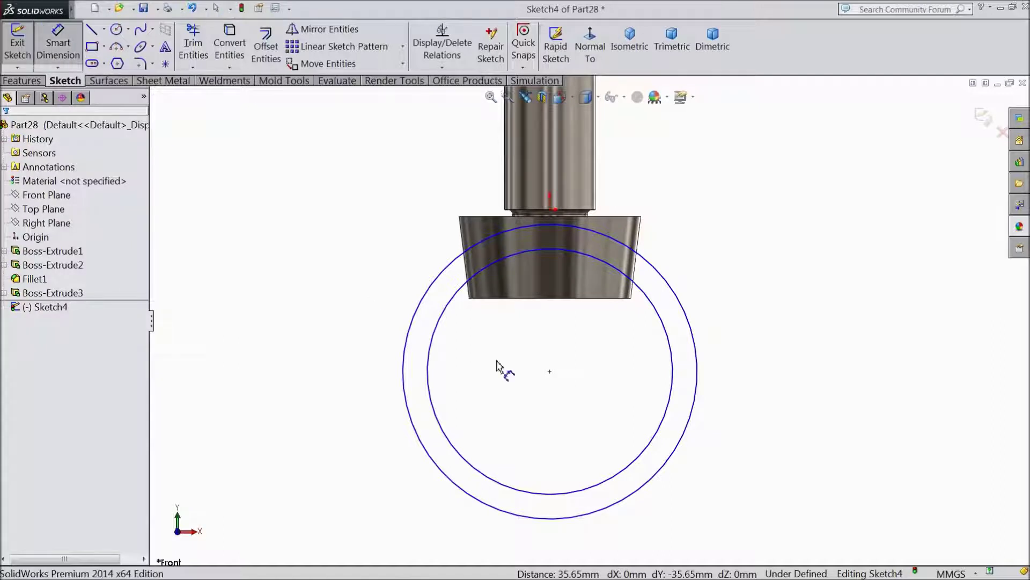
- Dimension the inner circle Ø40 and the outer circle Ø70
{"action": "left_click", "coordinate": [672, 414]}
{"action": "left_click", "coordinate": [746, 414]}
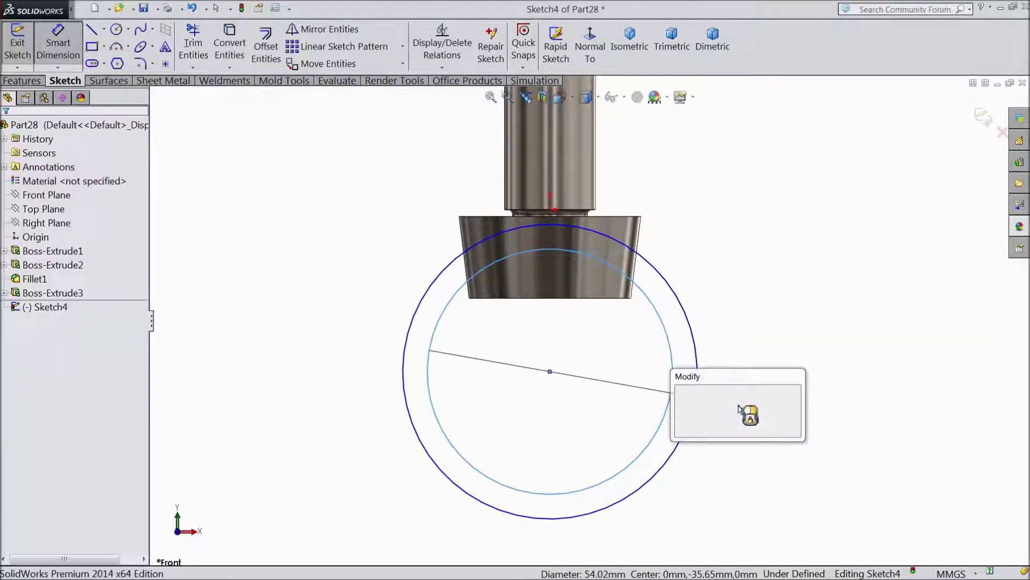
{"action": "type", "text": "40"}
{"action": "key", "text": "Return"}
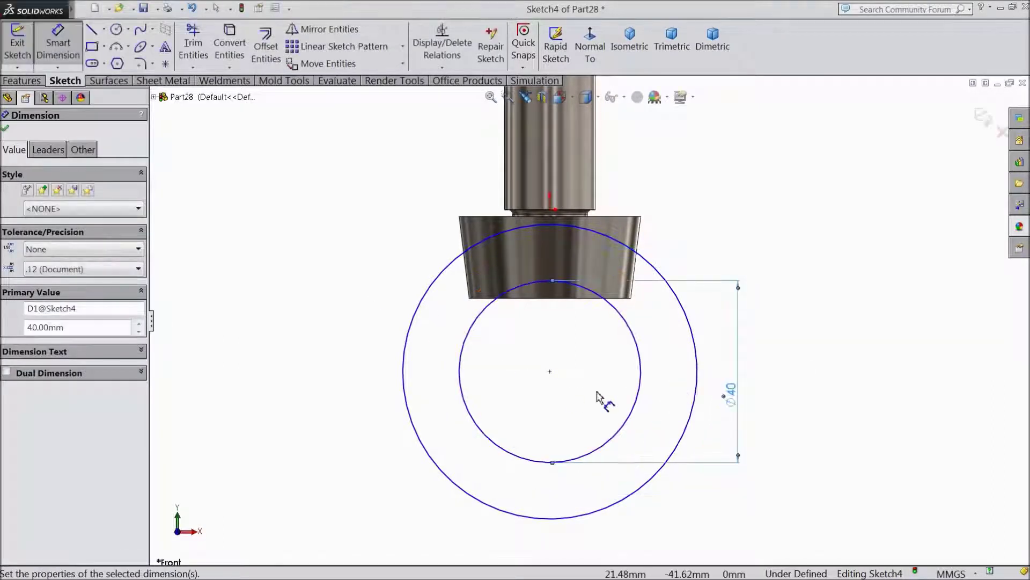
{"action": "left_click", "coordinate": [699, 378]}
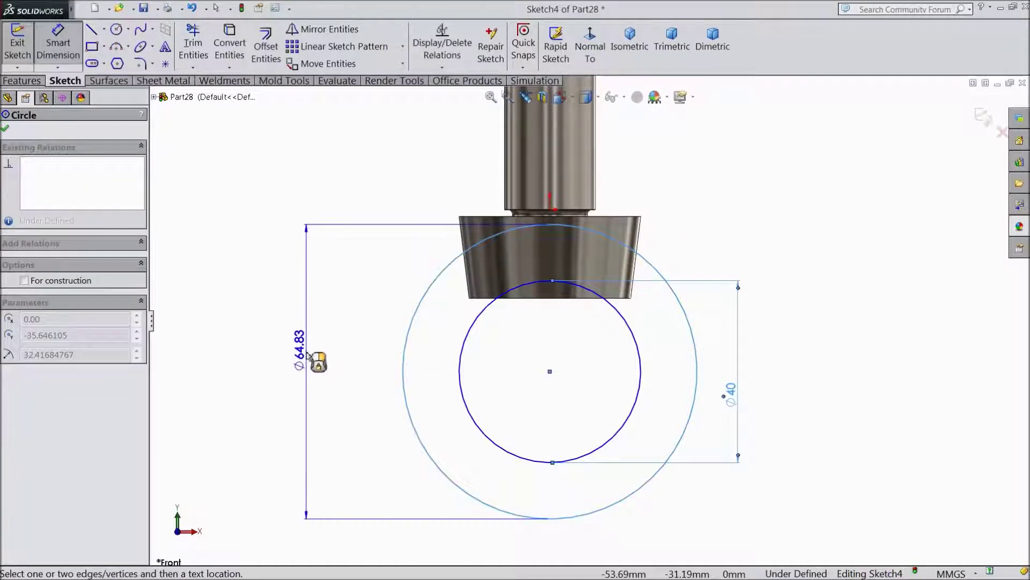
{"action": "left_click", "coordinate": [308, 357]}
{"action": "type", "text": "70"}
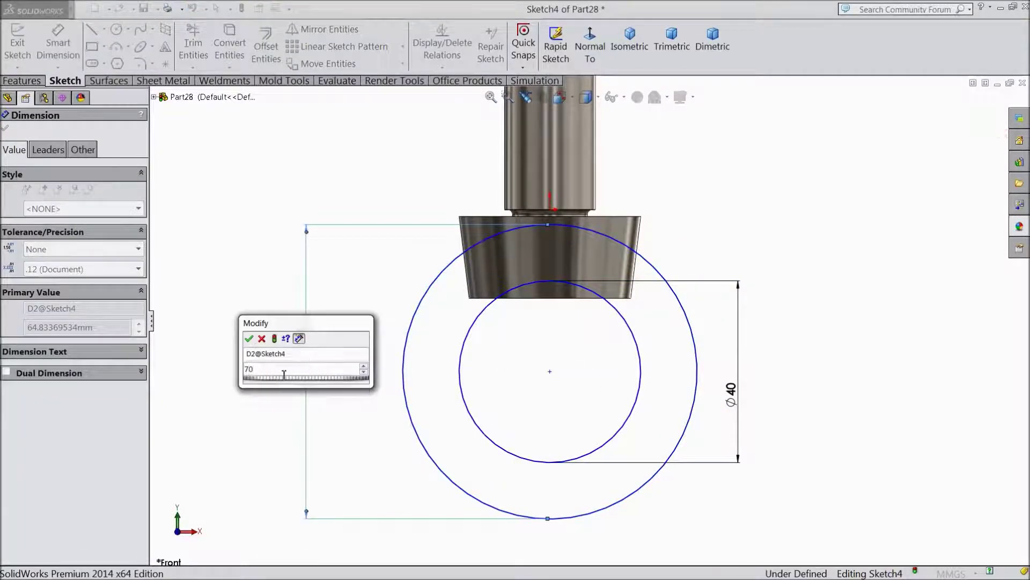
{"action": "left_click", "coordinate": [249, 339]}
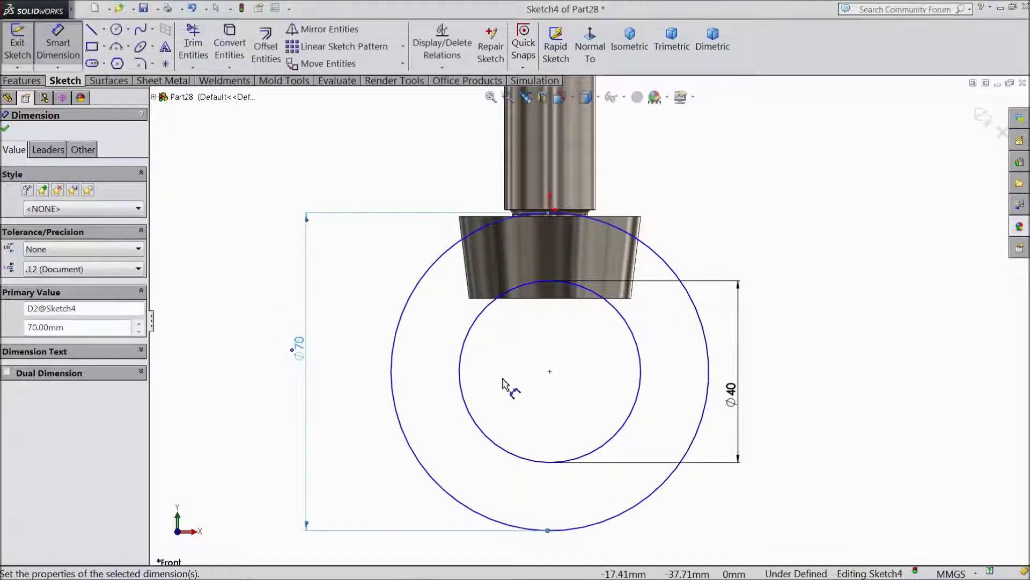
- Dimension the circles' centre 36.50 mm vertically below the origin
{"action": "left_click", "coordinate": [549, 371]}
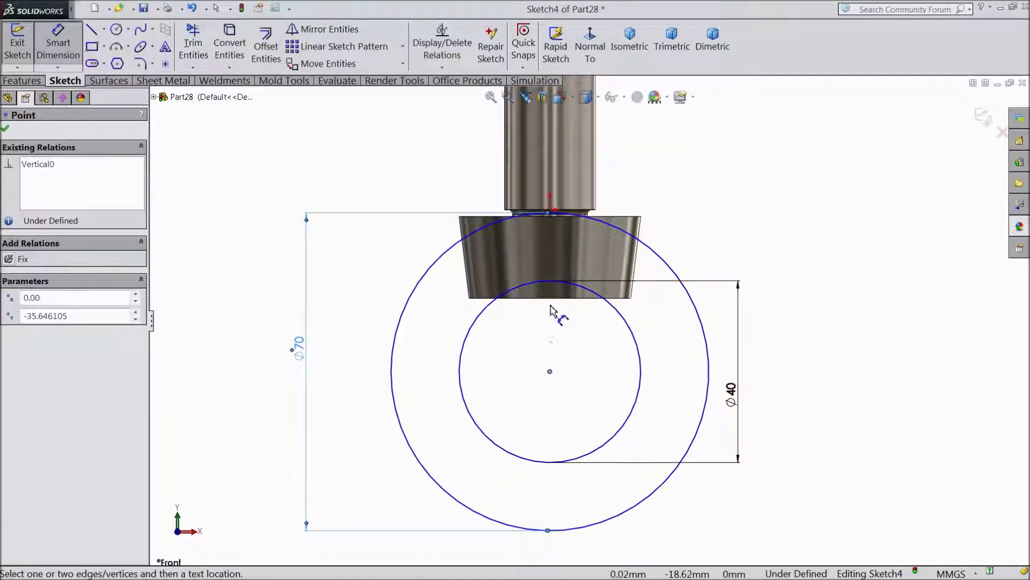
{"action": "left_click", "coordinate": [549, 210]}
{"action": "left_click", "coordinate": [807, 311]}
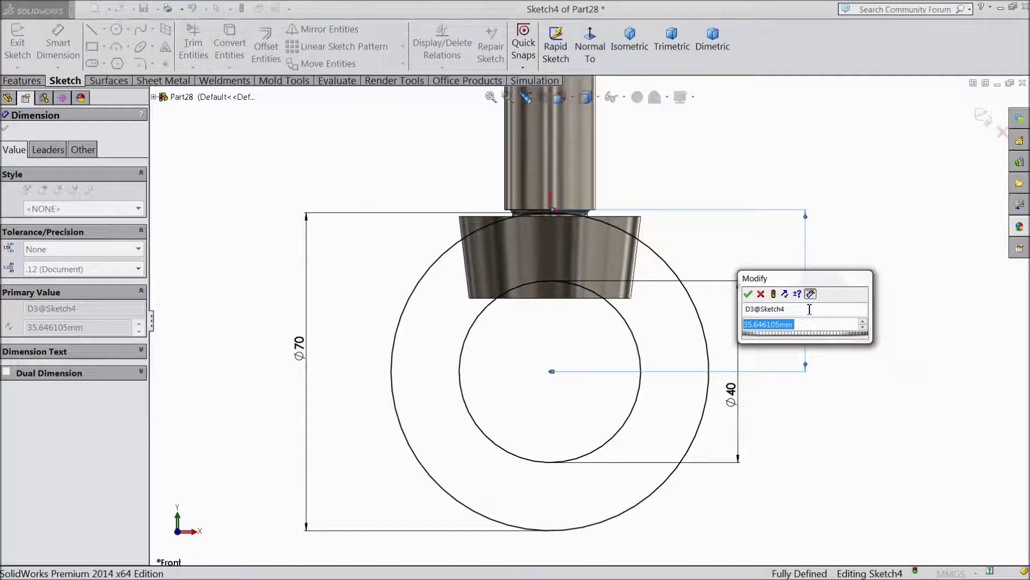
{"action": "type", "text": "36.5"}
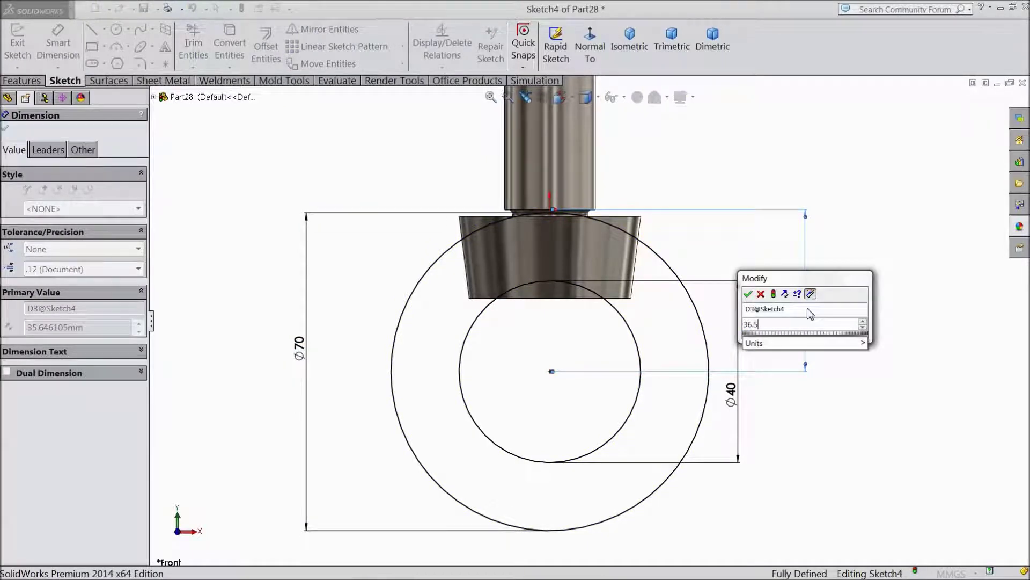
{"action": "left_click", "coordinate": [748, 294]}
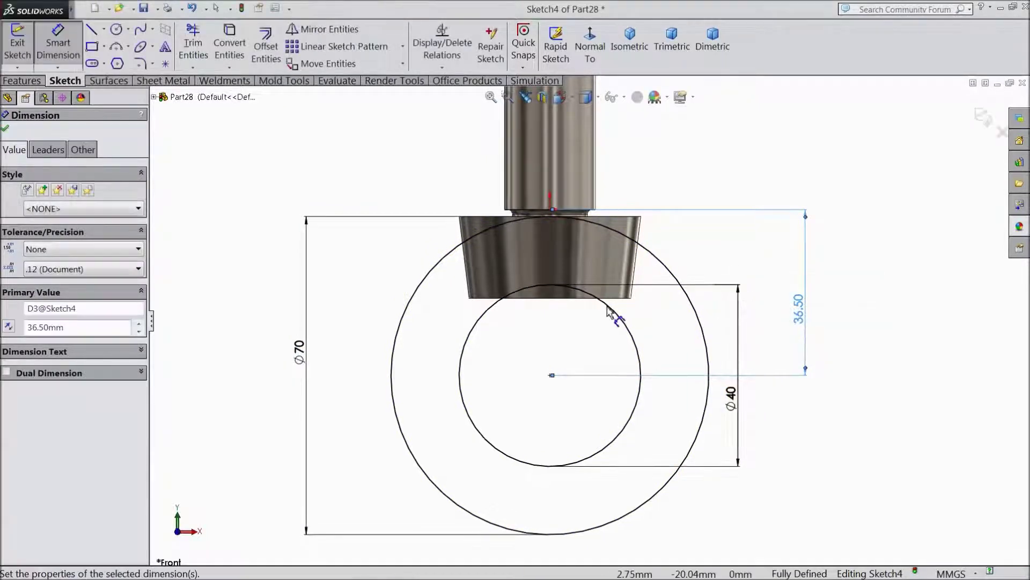
{"action": "left_click", "coordinate": [7, 130]}
- Extrude the Ø70/Ø40 ring sketch 15 mm Mid Plane to form the eye ring
{"action": "left_click", "coordinate": [22, 81]}
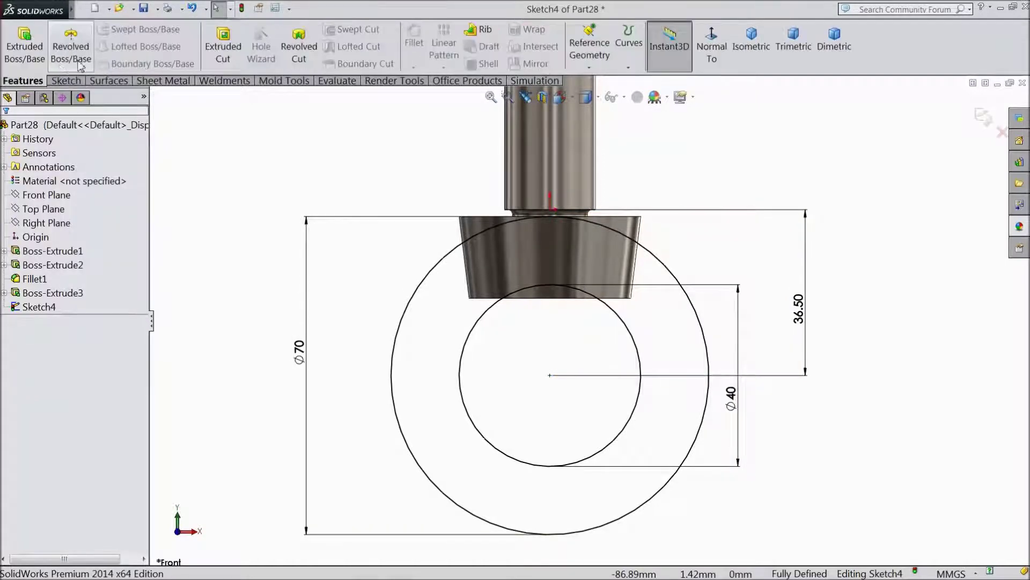
{"action": "left_click", "coordinate": [32, 48]}
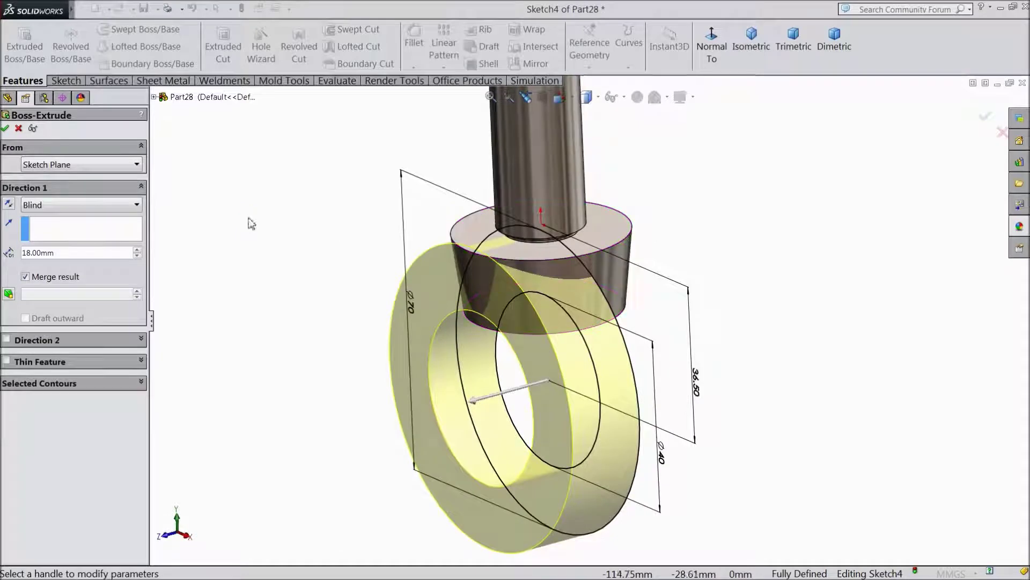
{"action": "left_click", "coordinate": [95, 212]}
{"action": "left_click", "coordinate": [57, 292]}
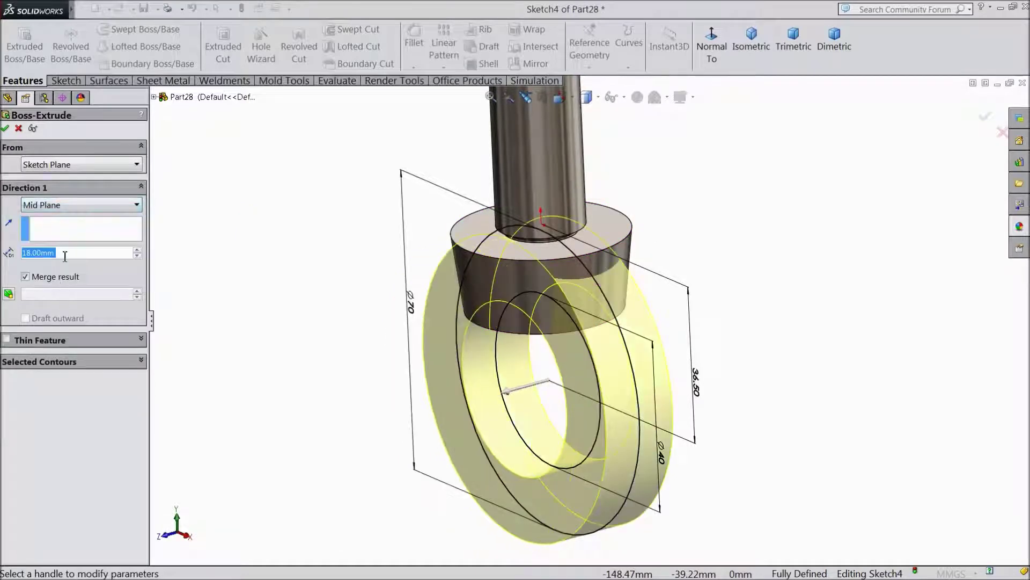
{"action": "type", "text": "15"}
{"action": "key", "text": "Return"}
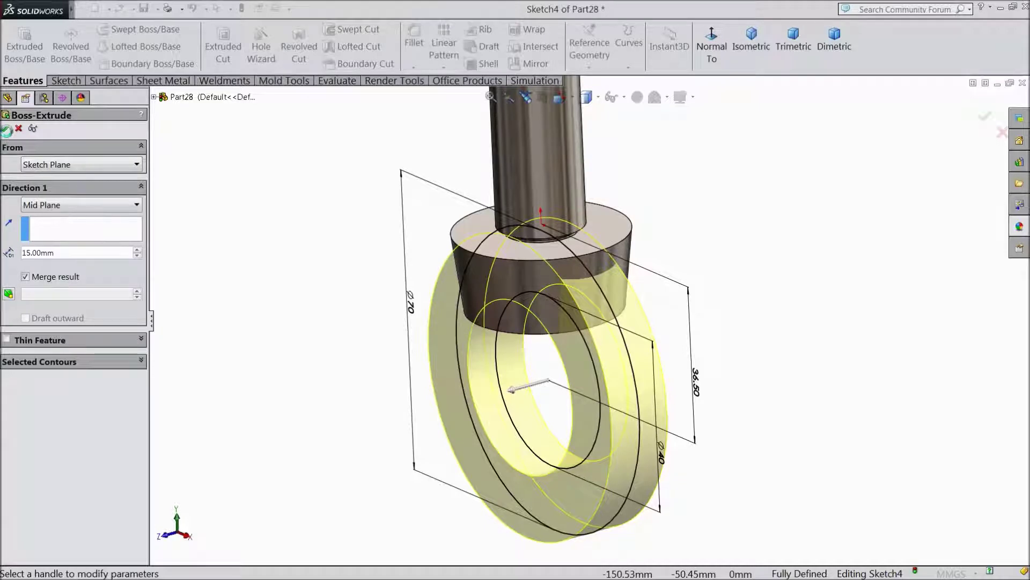
{"action": "left_click", "coordinate": [7, 130]}
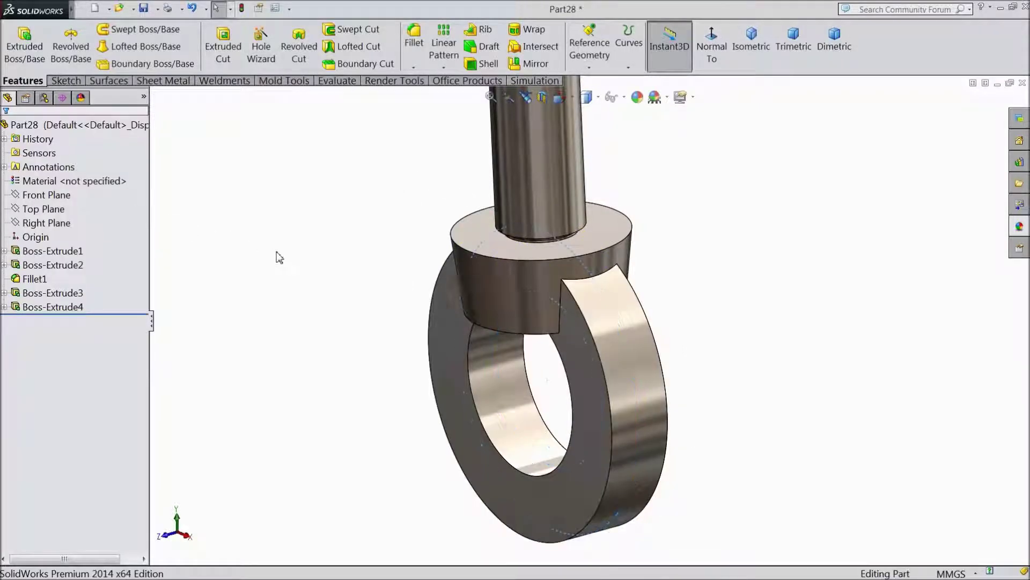
{"action": "middle_click_drag", "start_coordinate": [279, 257], "coordinate": [296, 227]}
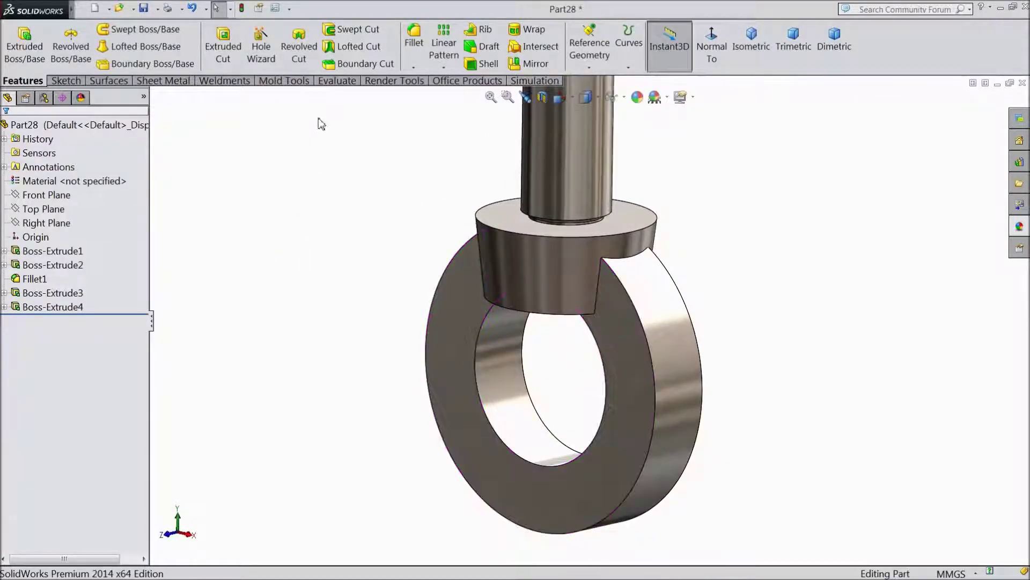
- Start a 7.5 mm fillet, clearing an accidentally selected ring face
{"action": "left_click", "coordinate": [415, 46]}
{"action": "type", "text": "7.5"}
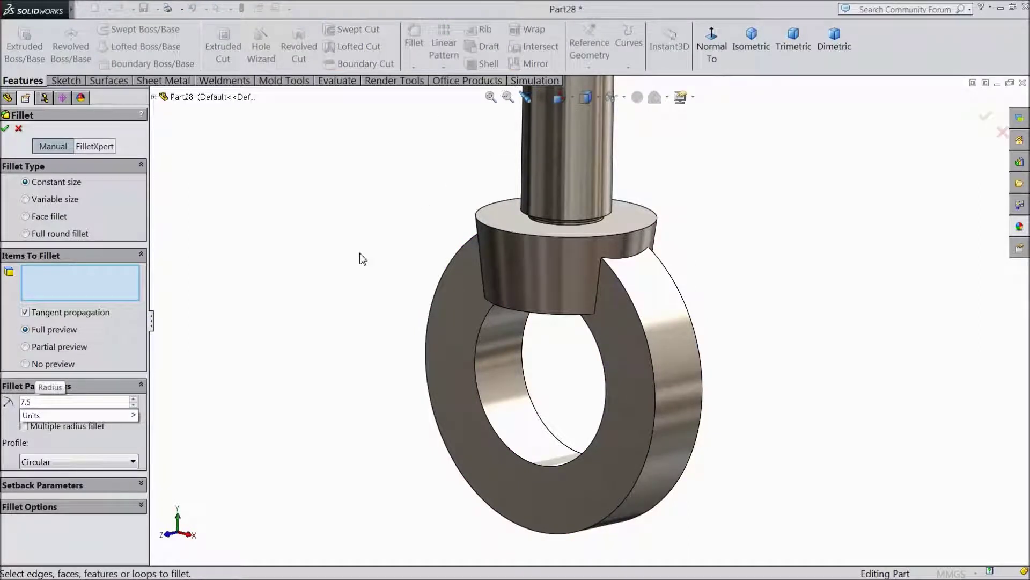
{"action": "key", "text": "Return"}
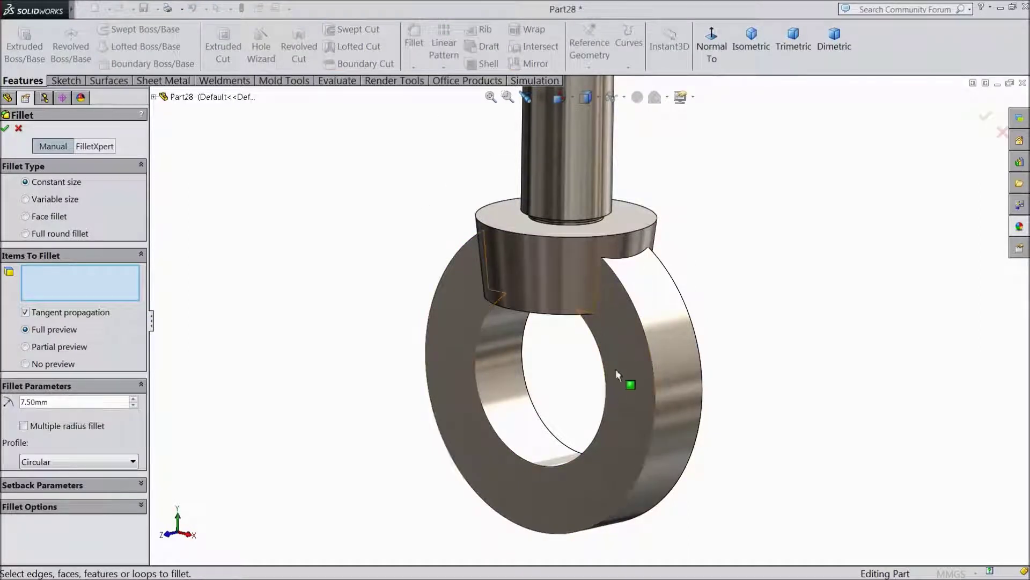
{"action": "left_click", "coordinate": [616, 369]}
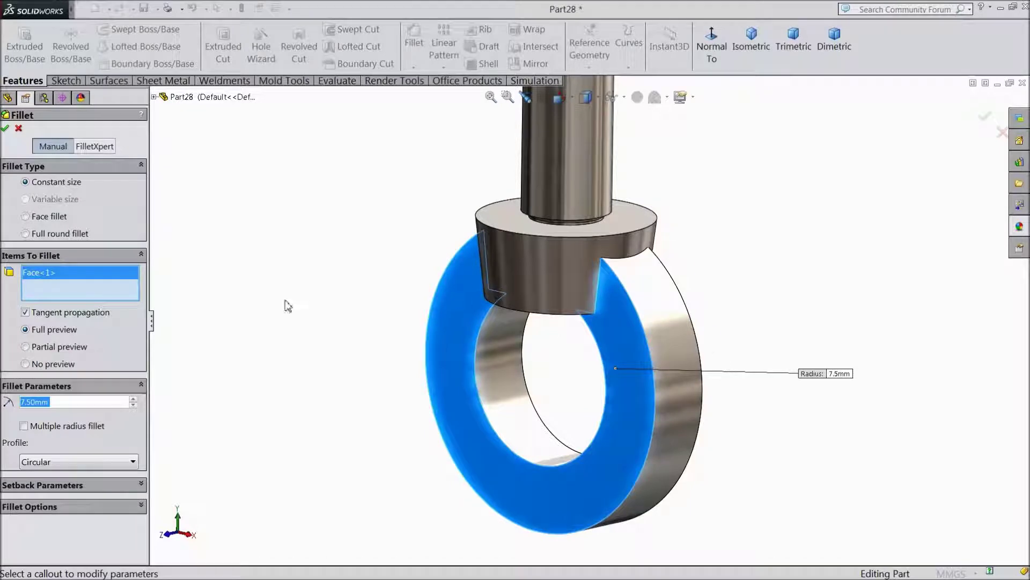
{"action": "right_click", "coordinate": [48, 296]}
{"action": "left_click", "coordinate": [155, 288]}
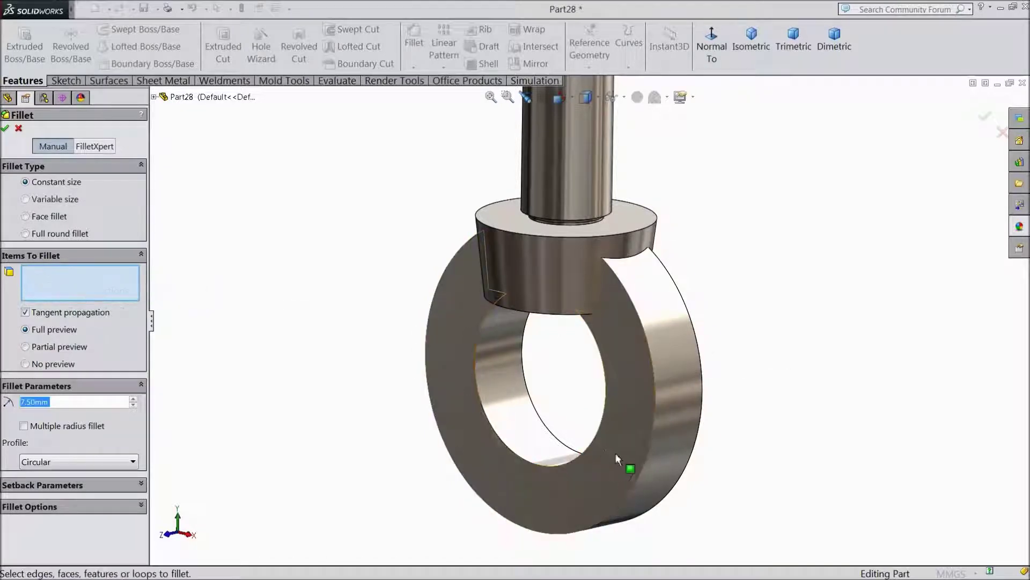
- Apply the 7.5 mm fillet to all four circular edges of the ring
{"action": "left_click", "coordinate": [642, 476]}
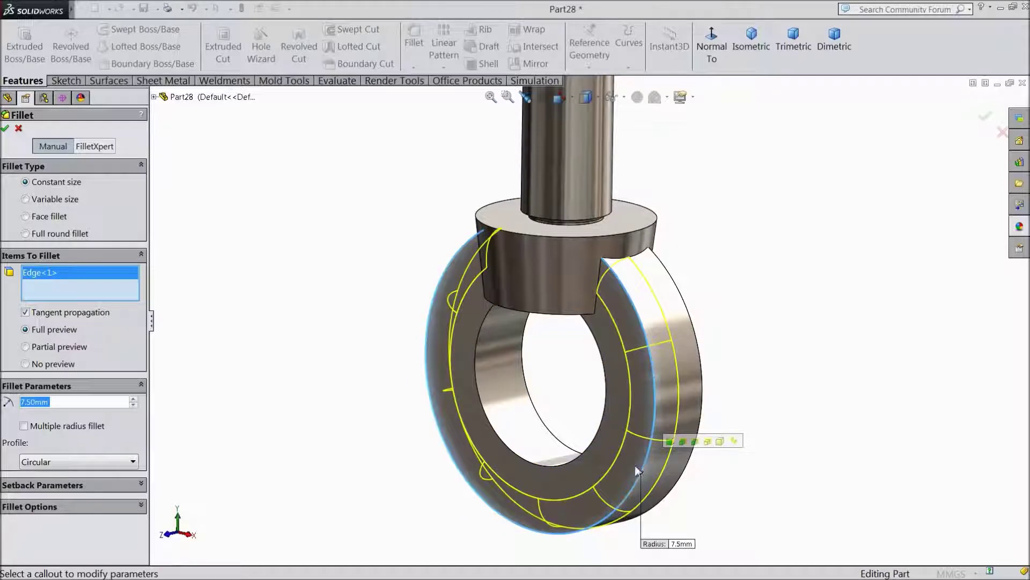
{"action": "left_click", "coordinate": [599, 431]}
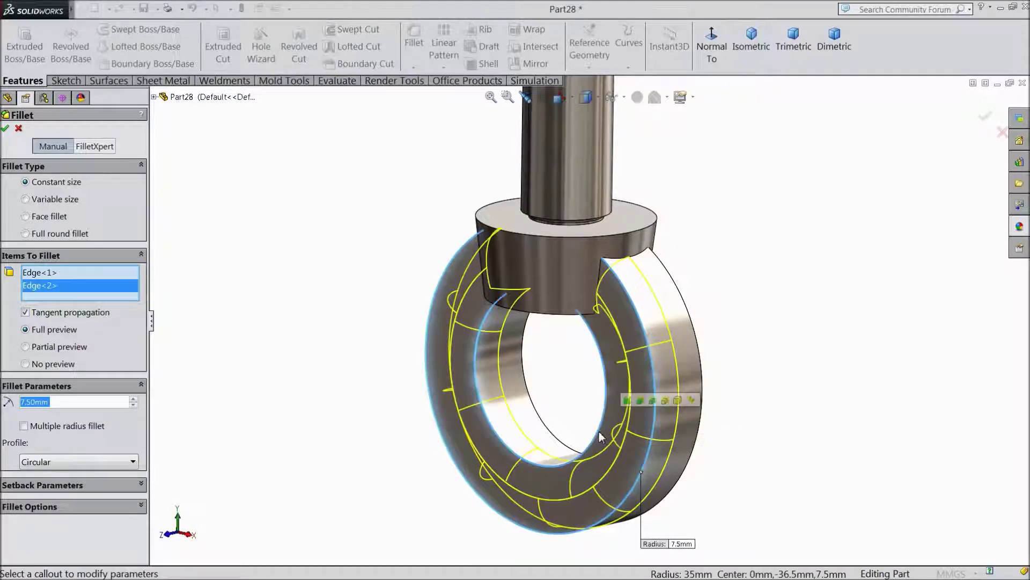
{"action": "left_click", "coordinate": [695, 455]}
{"action": "middle_click_drag", "start_coordinate": [696, 455], "coordinate": [605, 409]}
{"action": "scroll", "coordinate": [590, 391], "scroll_direction": "down", "scroll_amount": 3}
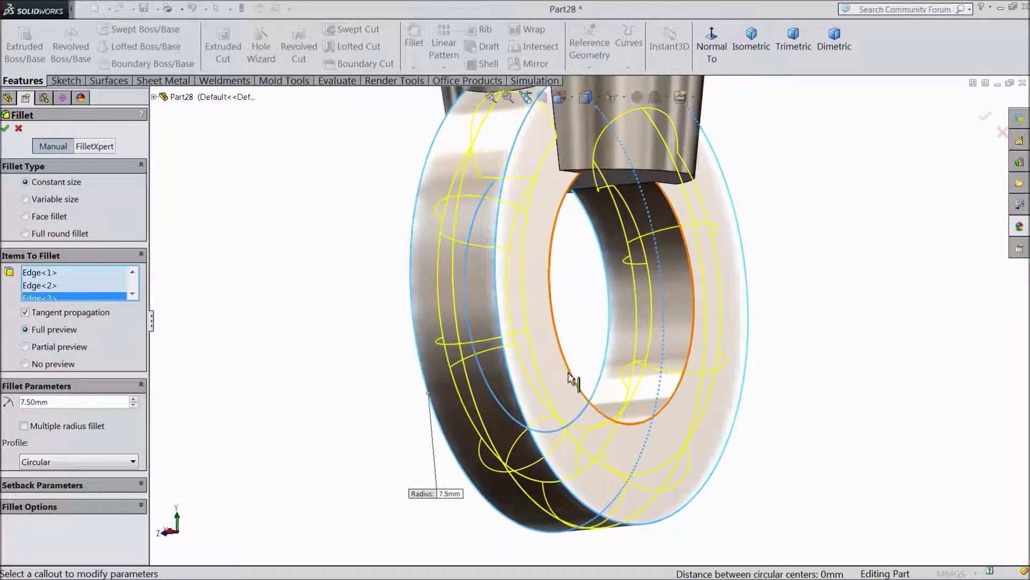
{"action": "left_click", "coordinate": [570, 378]}
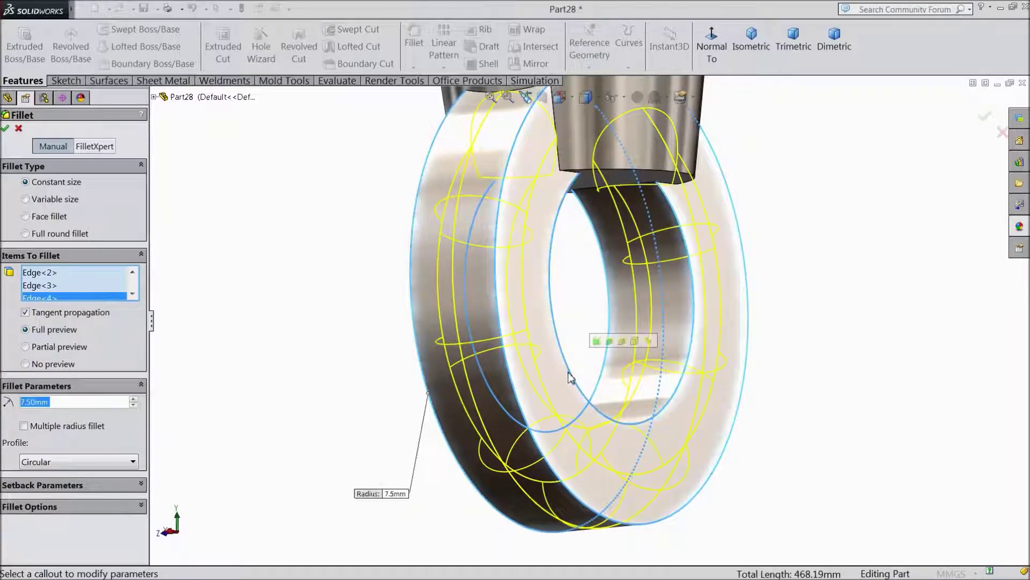
{"action": "left_click", "coordinate": [6, 128]}
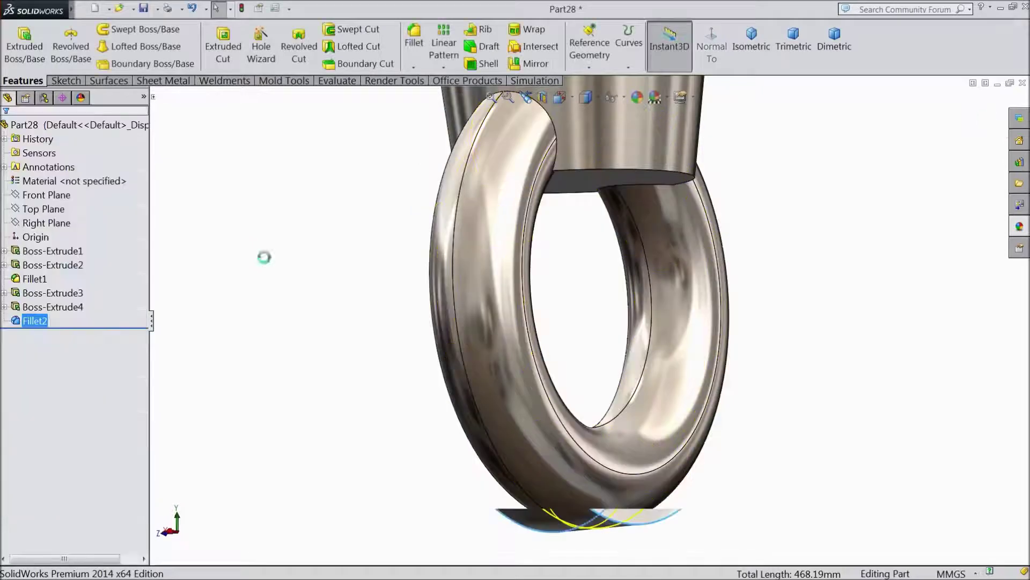
- Fillet the two bottom ring-to-collar junction edges with a 3 mm radius
{"action": "middle_click_drag", "start_coordinate": [264, 255], "coordinate": [481, 369]}
{"action": "scroll", "coordinate": [469, 225], "scroll_direction": "down", "scroll_amount": 3}
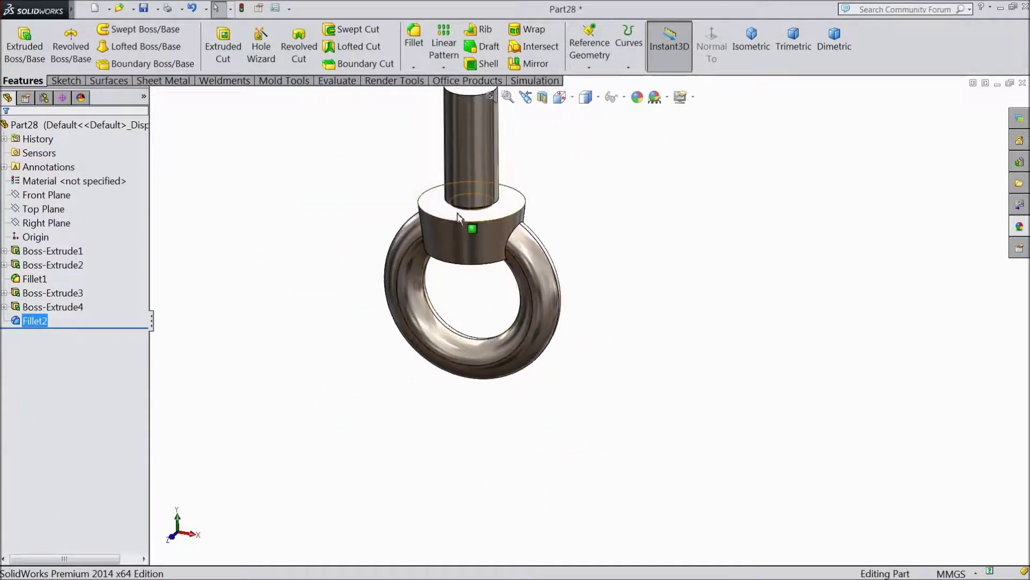
{"action": "scroll", "coordinate": [469, 226], "scroll_direction": "up", "scroll_amount": 5}
{"action": "left_click", "coordinate": [414, 42]}
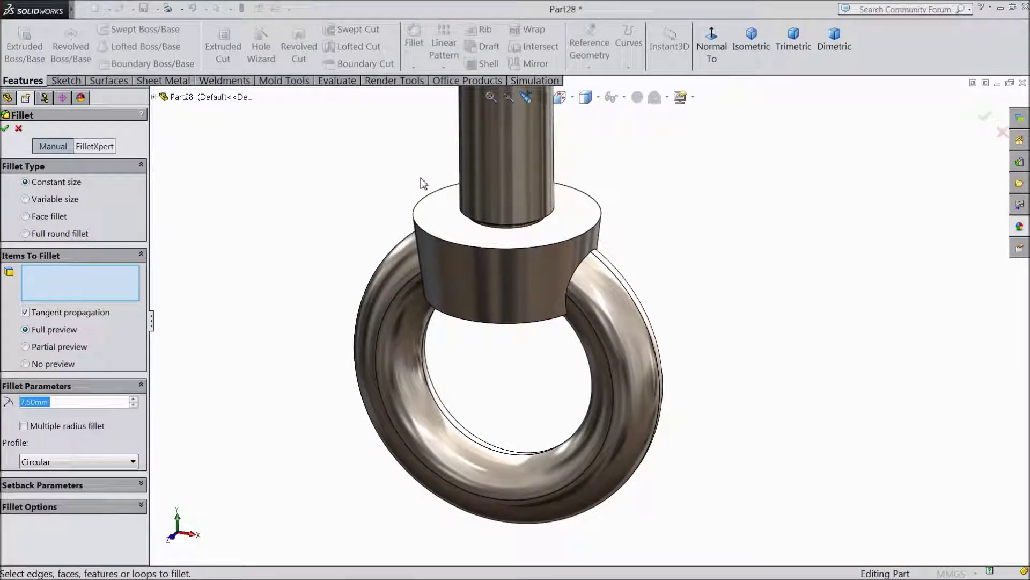
{"action": "type", "text": "3"}
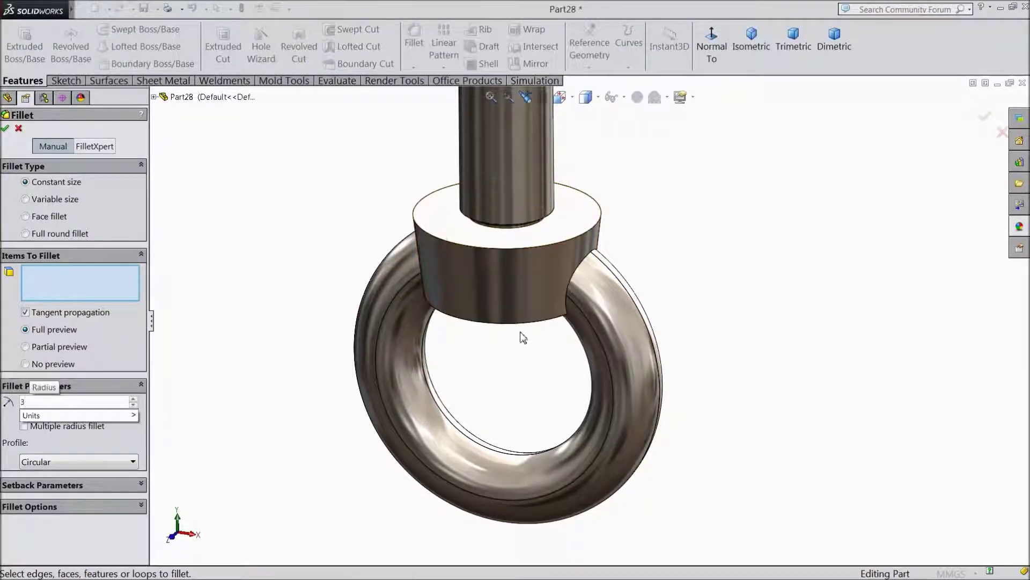
{"action": "left_click", "coordinate": [516, 324]}
{"action": "middle_click_drag", "start_coordinate": [520, 338], "coordinate": [501, 285]}
{"action": "left_click", "coordinate": [623, 360]}
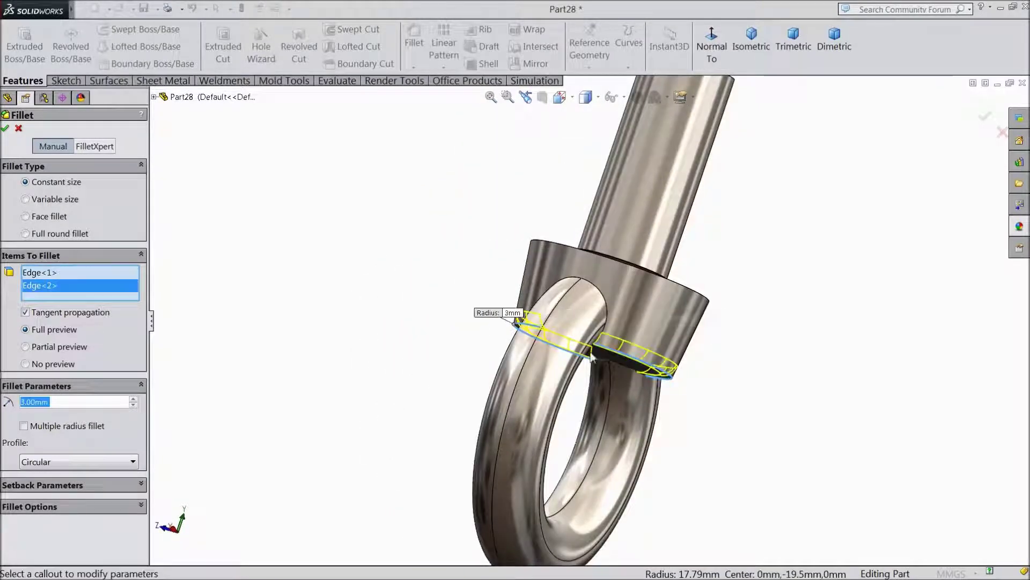
{"action": "left_click", "coordinate": [5, 129]}
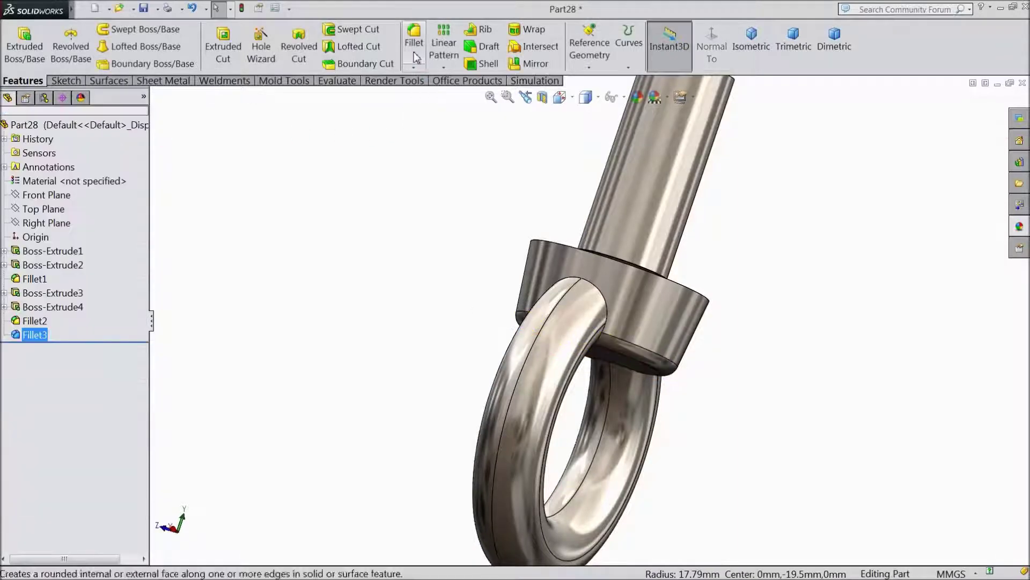
- Fillet the left and right ring-to-collar side edges with a 5 mm radius
{"action": "left_click", "coordinate": [416, 56]}
{"action": "type", "text": "5"}
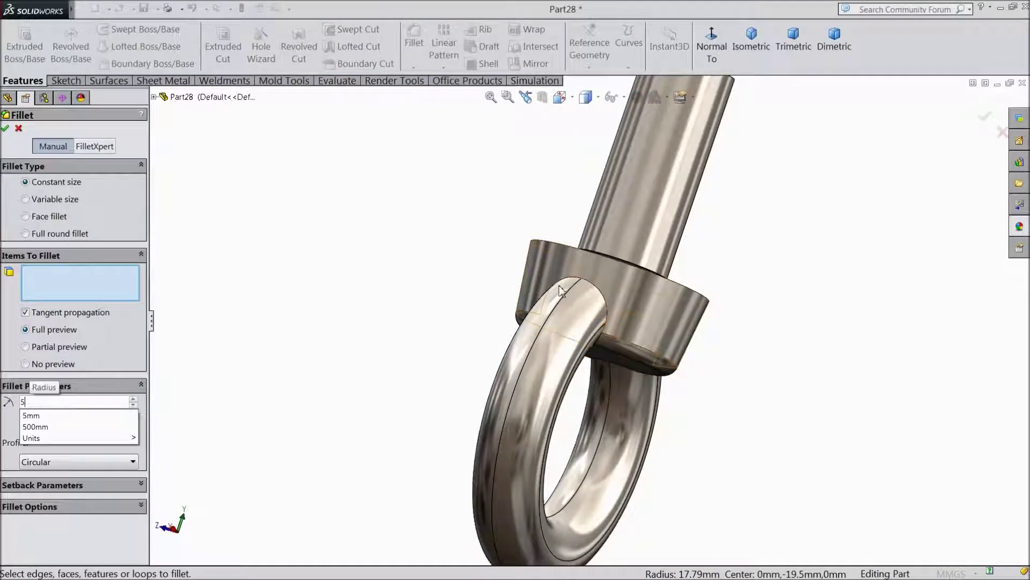
{"action": "left_click", "coordinate": [605, 302]}
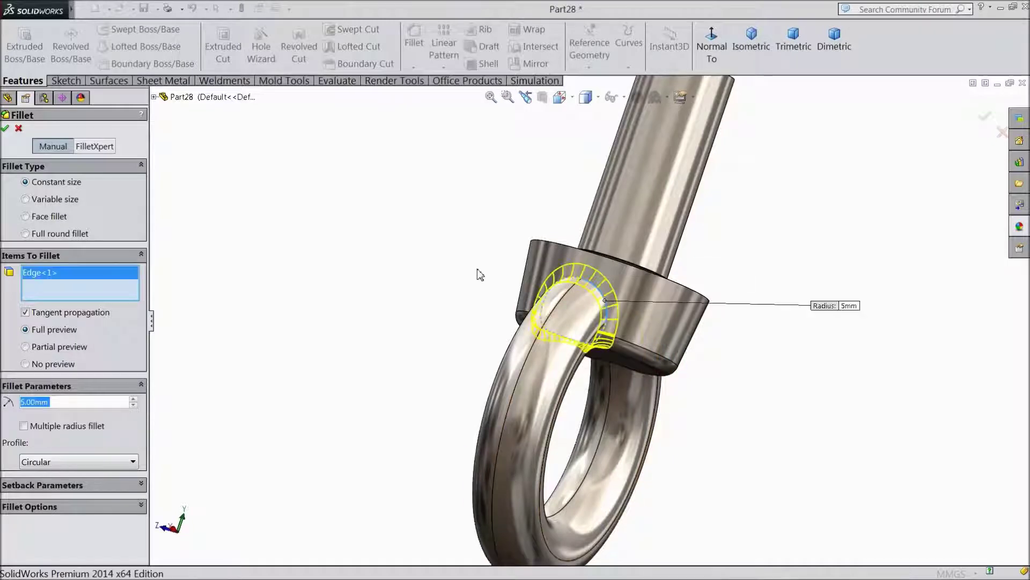
{"action": "key", "text": "ctrl+1"}
{"action": "scroll", "coordinate": [623, 330], "scroll_direction": "up", "scroll_amount": 3}
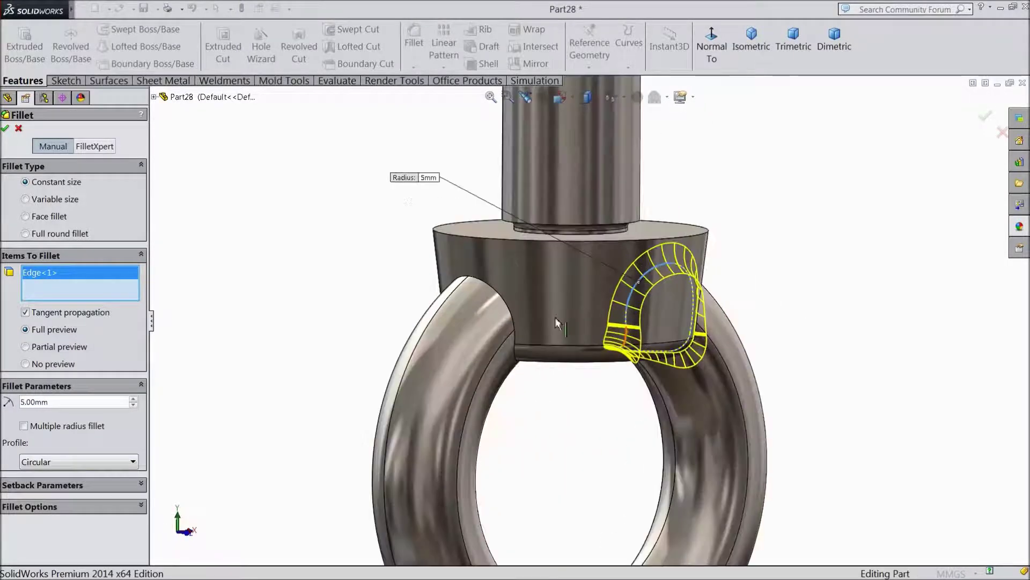
{"action": "left_click", "coordinate": [508, 308]}
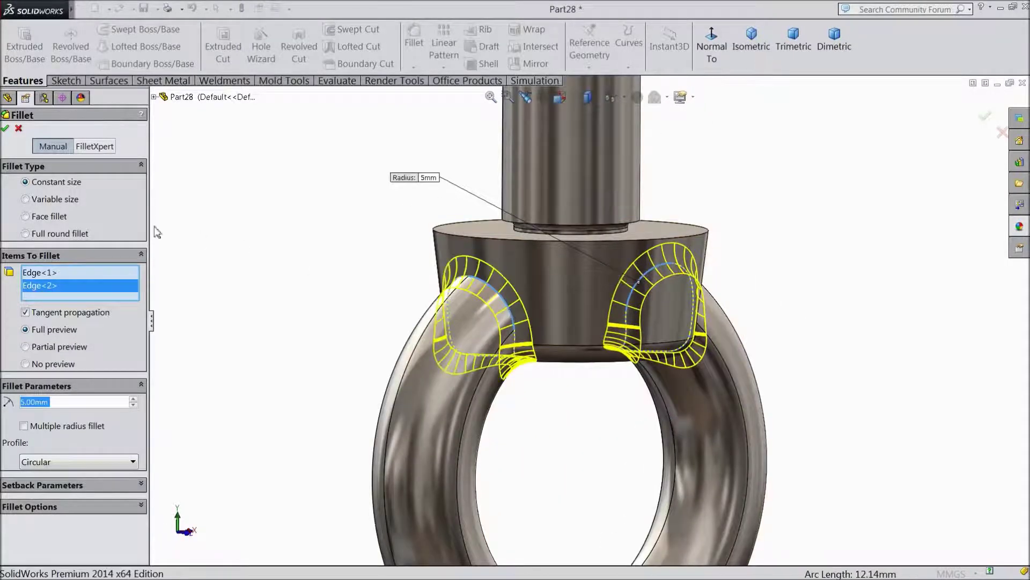
{"action": "left_click", "coordinate": [5, 130]}
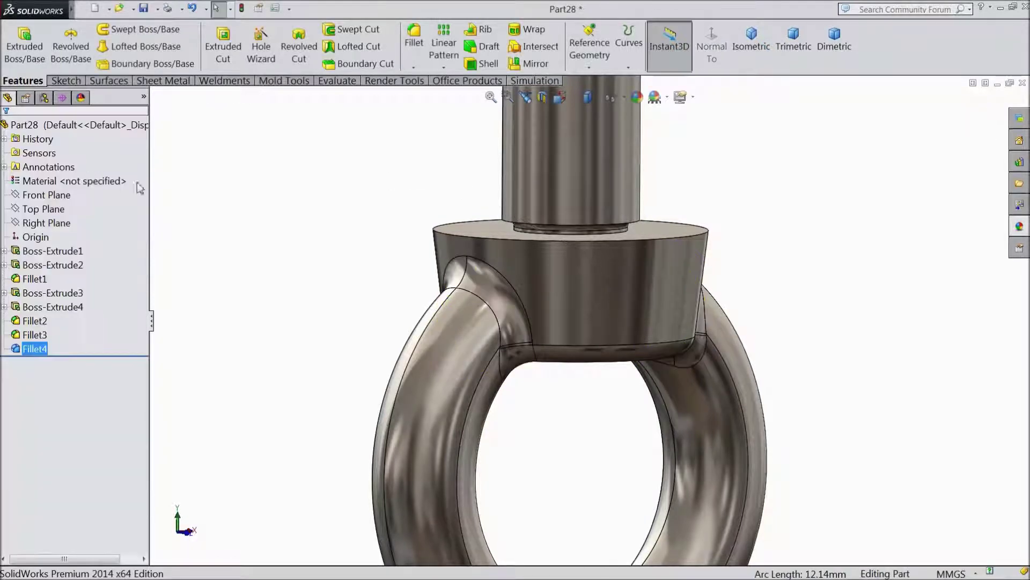
{"action": "scroll", "coordinate": [375, 251], "scroll_direction": "down", "scroll_amount": 3}
- Switch to the isometric view and start a sketch on the shank's top face
{"action": "middle_click_drag", "start_coordinate": [375, 251], "coordinate": [317, 289]}
{"action": "scroll", "coordinate": [564, 289], "scroll_direction": "up", "scroll_amount": 1}
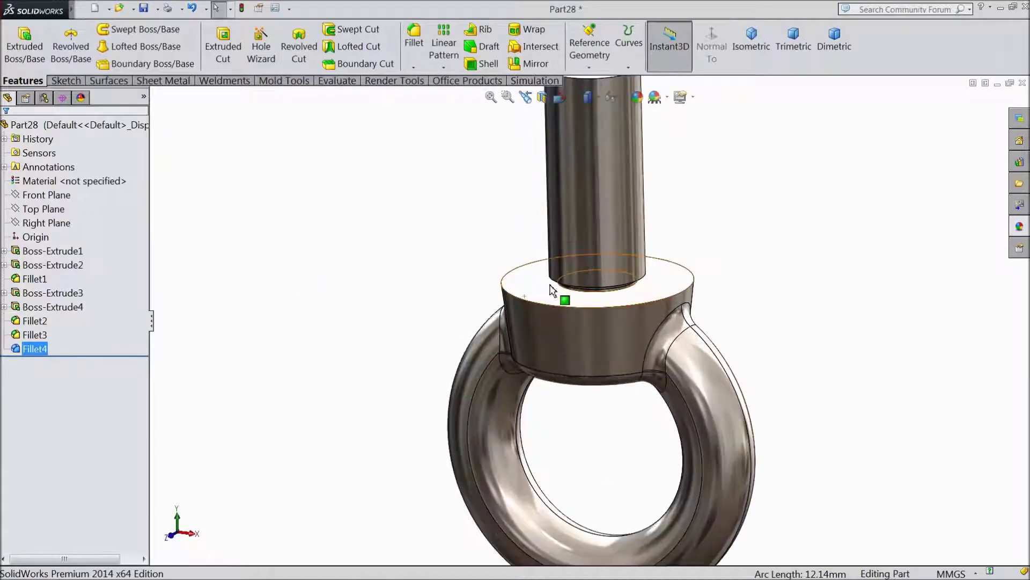
{"action": "scroll", "coordinate": [643, 289], "scroll_direction": "down", "scroll_amount": 1}
{"action": "scroll", "coordinate": [642, 290], "scroll_direction": "down", "scroll_amount": 1}
{"action": "middle_click_drag", "start_coordinate": [662, 306], "coordinate": [683, 304]}
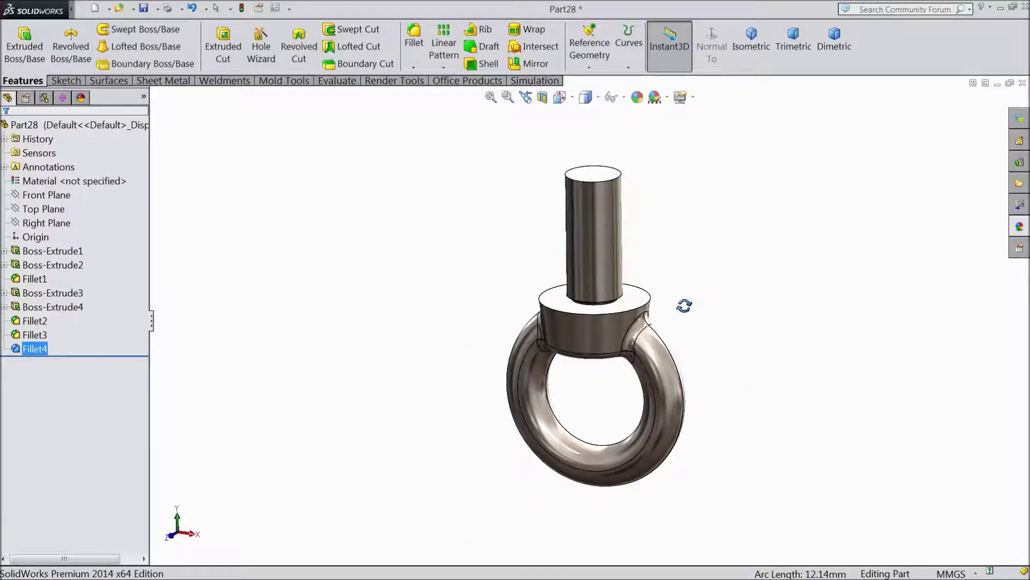
{"action": "scroll", "coordinate": [706, 300], "scroll_direction": "up", "scroll_amount": 2}
{"action": "left_click", "coordinate": [753, 48]}
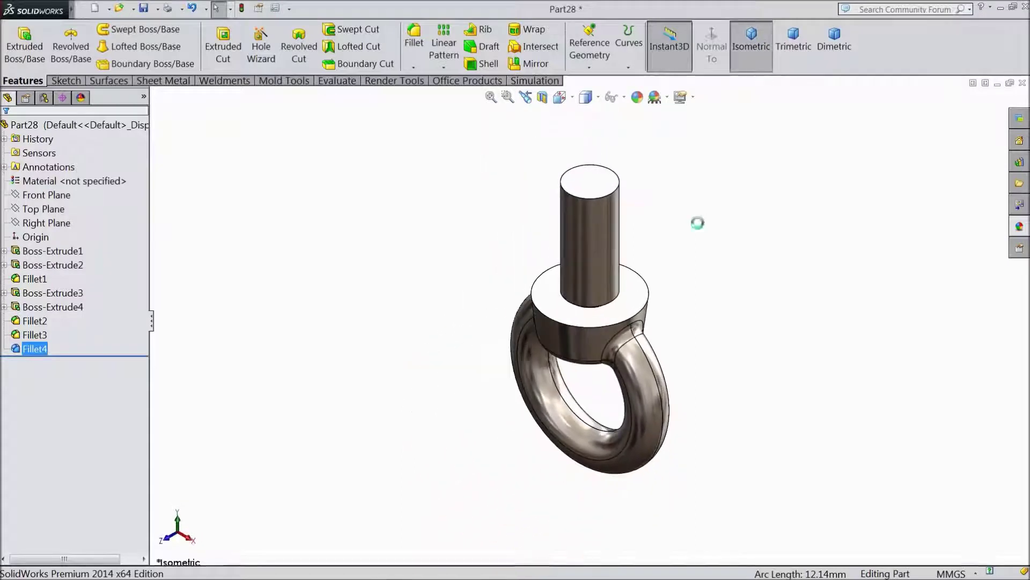
{"action": "scroll", "coordinate": [649, 236], "scroll_direction": "up", "scroll_amount": 2}
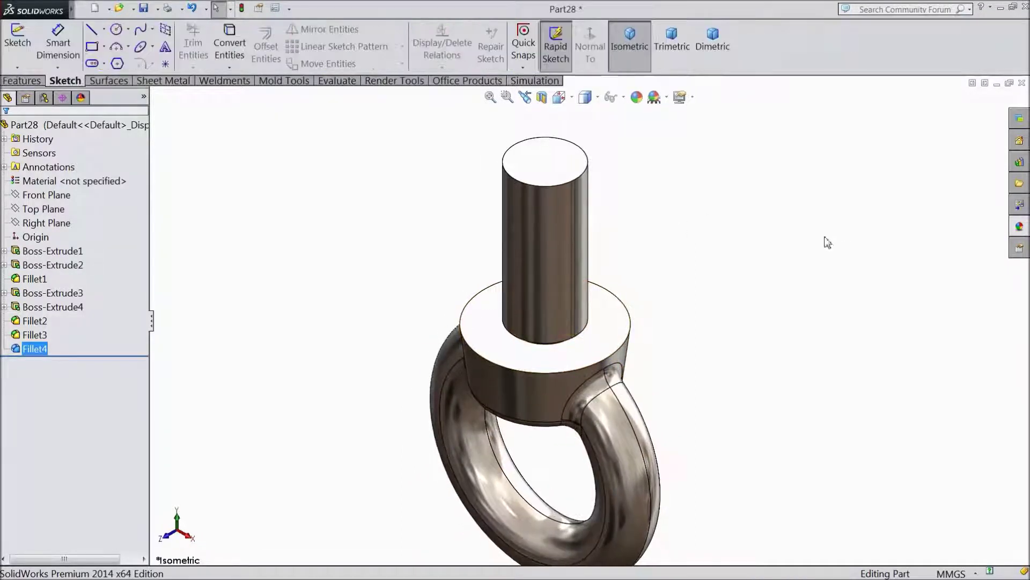
{"action": "left_click", "coordinate": [544, 175]}
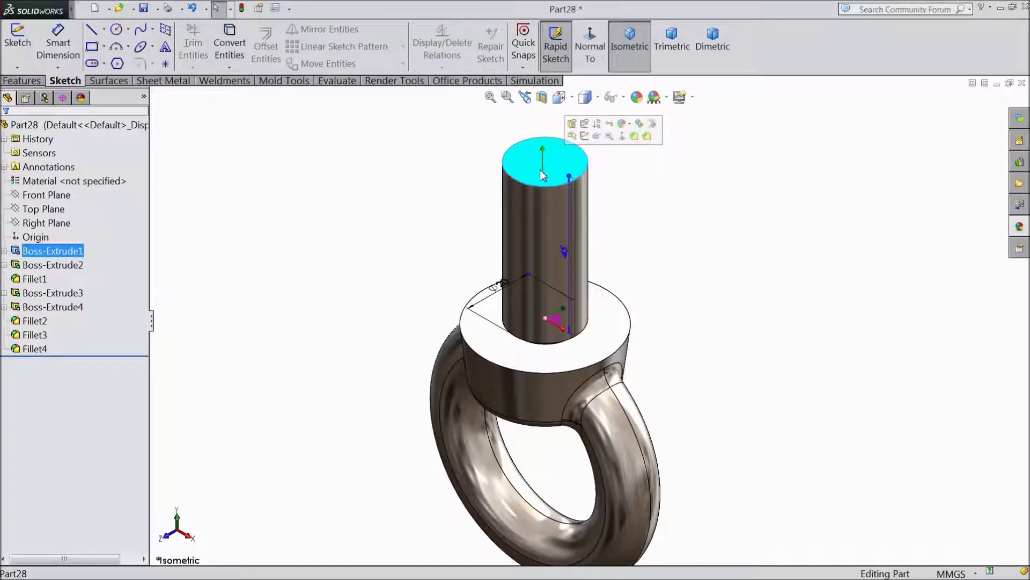
{"action": "left_click", "coordinate": [582, 140]}
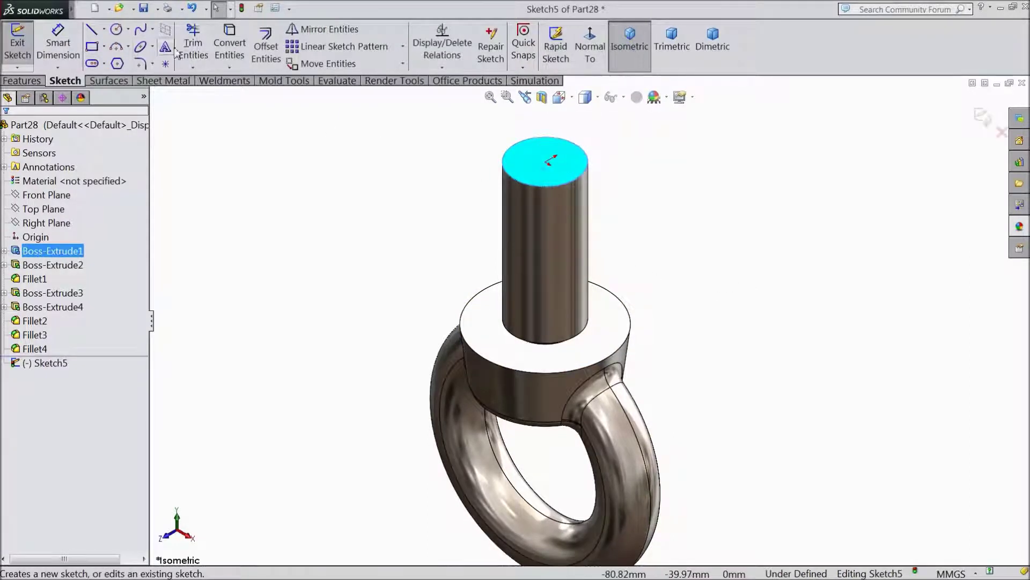
- Convert the top face's circular edge into a 20 mm sketch circle
{"action": "left_click", "coordinate": [549, 188]}
{"action": "left_click", "coordinate": [229, 47]}
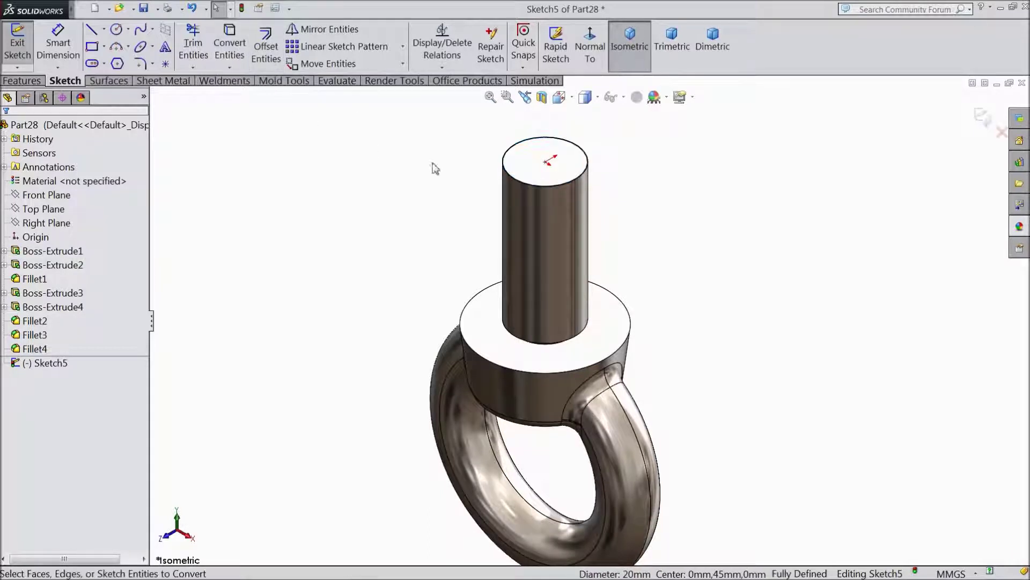
{"action": "scroll", "coordinate": [570, 202], "scroll_direction": "down", "scroll_amount": 4}
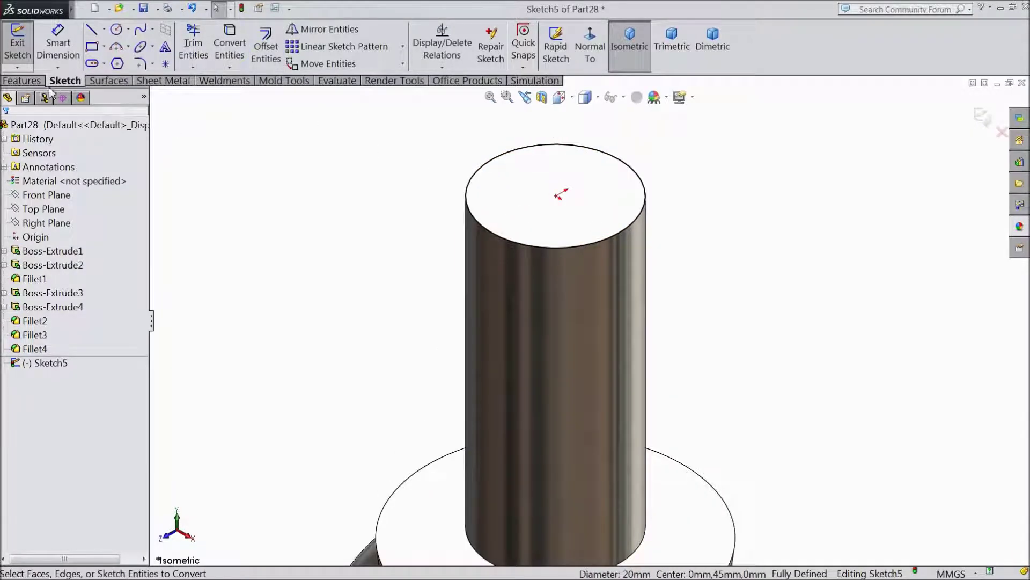
{"action": "left_click", "coordinate": [22, 81]}
{"action": "left_click", "coordinate": [628, 47]}
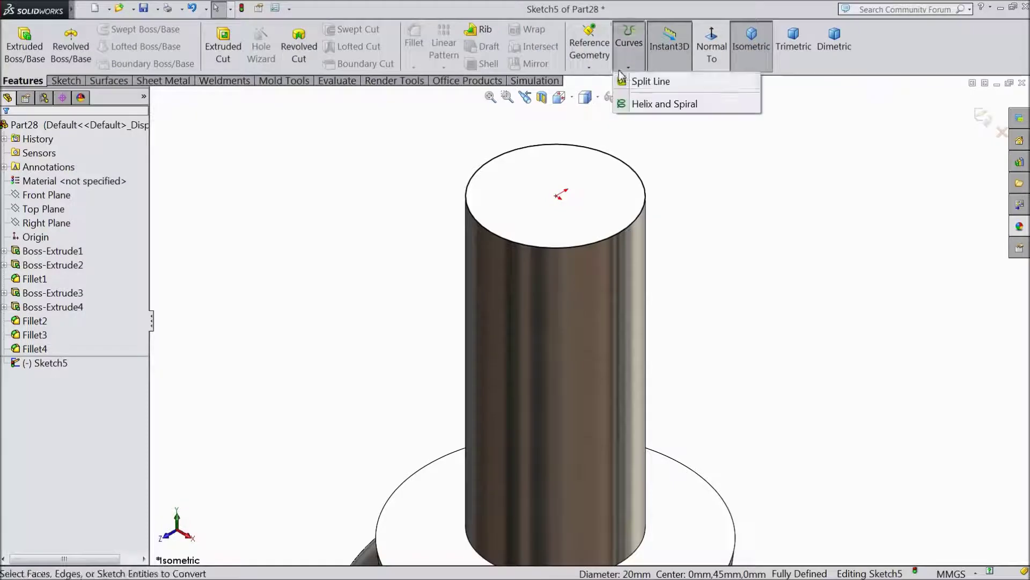
- Create a reversed, clockwise helix 46 mm high with 2.50 mm pitch on the 20 mm circle
{"action": "left_click", "coordinate": [641, 105]}
{"action": "scroll", "coordinate": [597, 253], "scroll_direction": "up", "scroll_amount": 4}
{"action": "scroll", "coordinate": [573, 210], "scroll_direction": "down", "scroll_amount": 3}
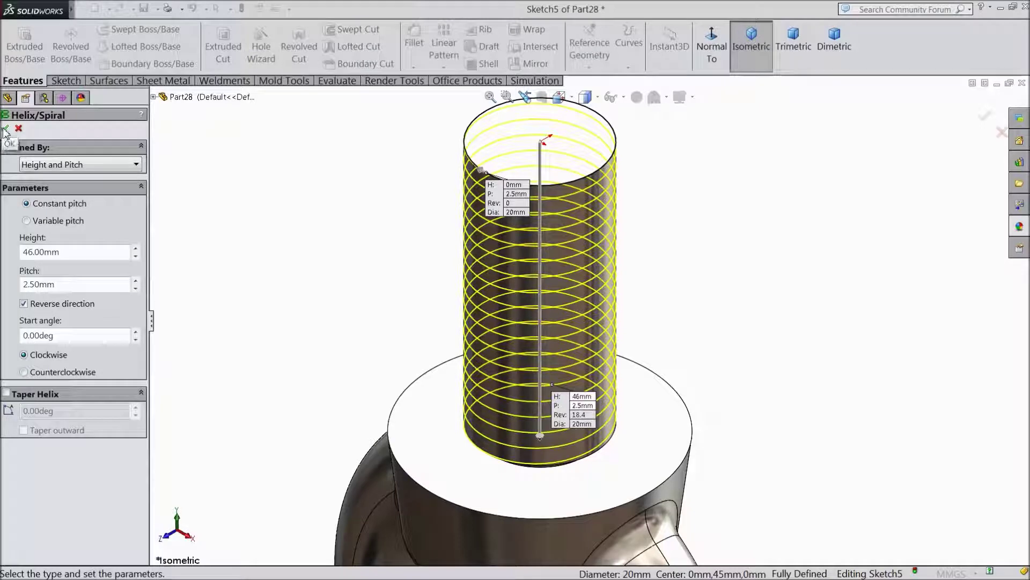
{"action": "left_click", "coordinate": [88, 9]}
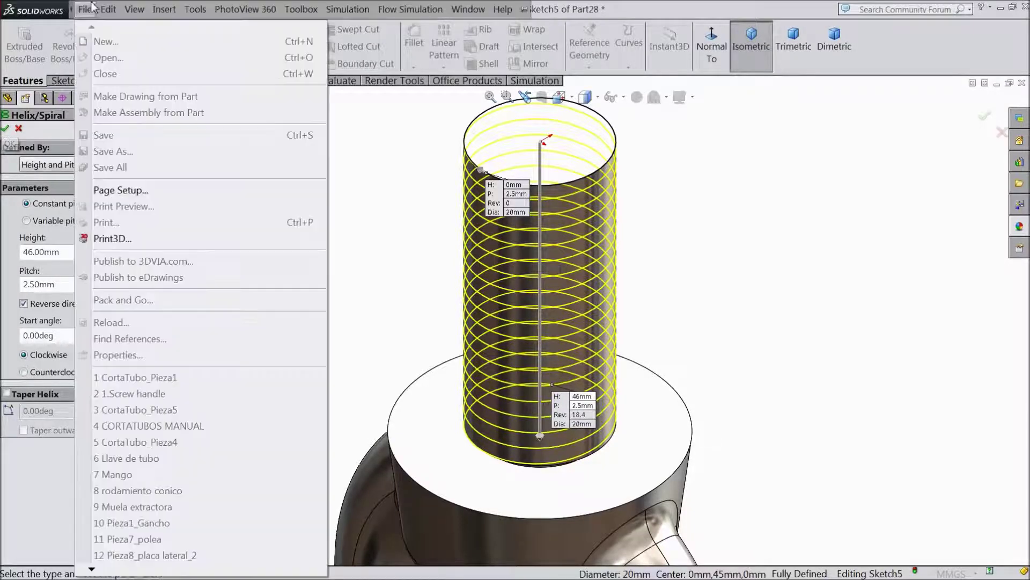
{"action": "left_click", "coordinate": [6, 131]}
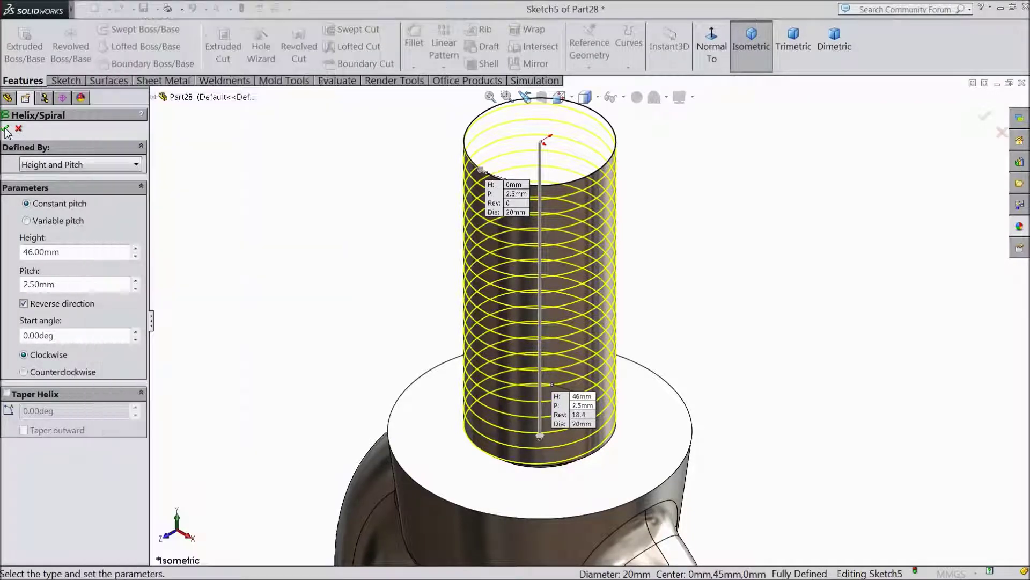
{"action": "left_click", "coordinate": [6, 130]}
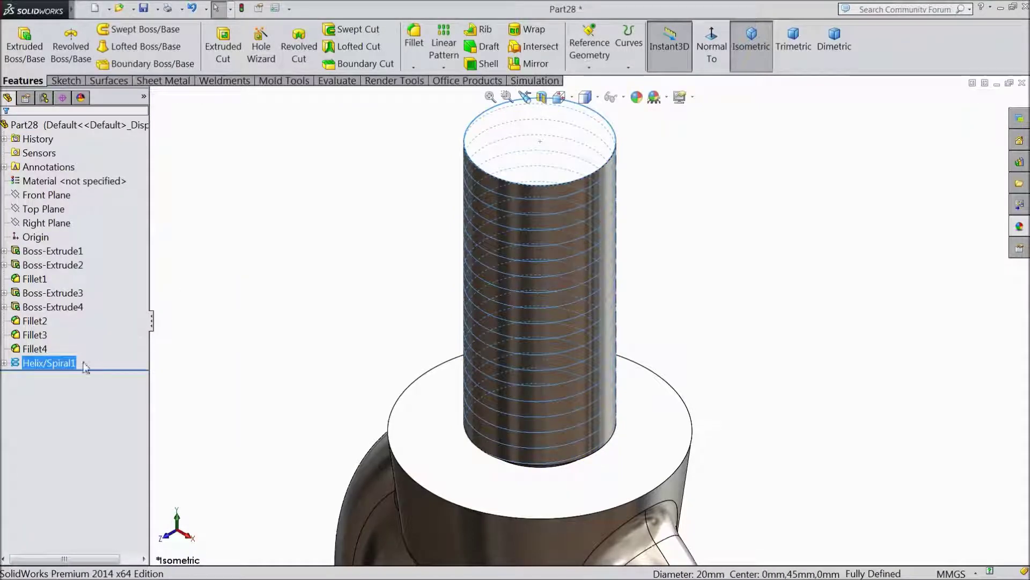
- Open a Front Plane sketch, inspect the shank top, then exit the empty sketch
{"action": "left_click", "coordinate": [53, 194]}
{"action": "left_click", "coordinate": [61, 184]}
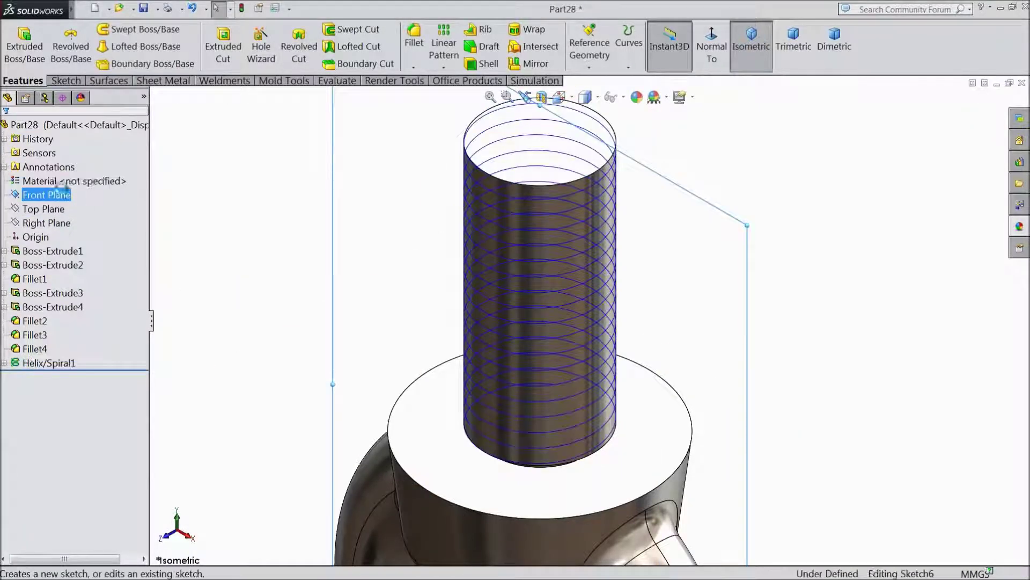
{"action": "left_click", "coordinate": [714, 53]}
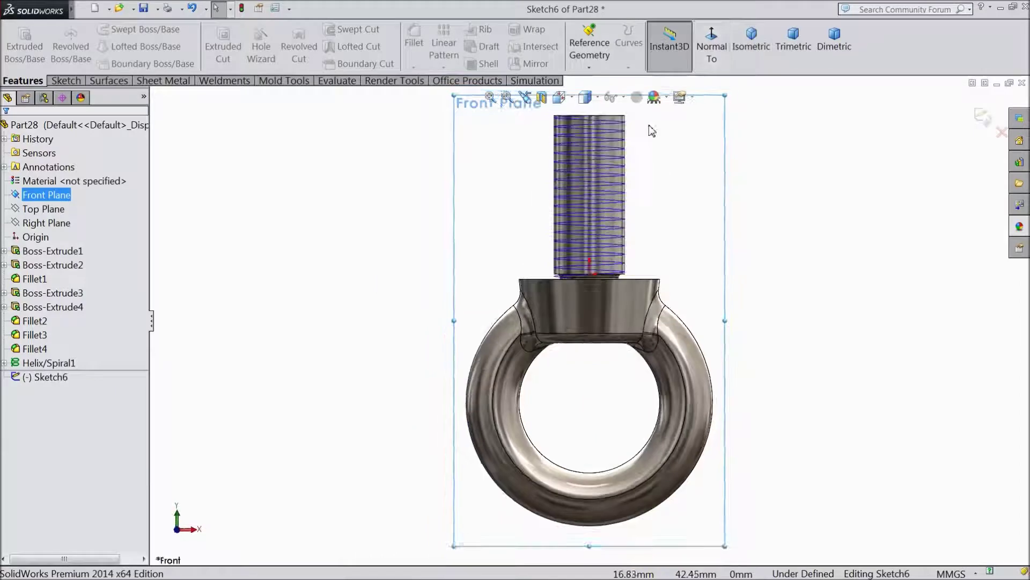
{"action": "scroll", "coordinate": [565, 195], "scroll_direction": "down", "scroll_amount": 5}
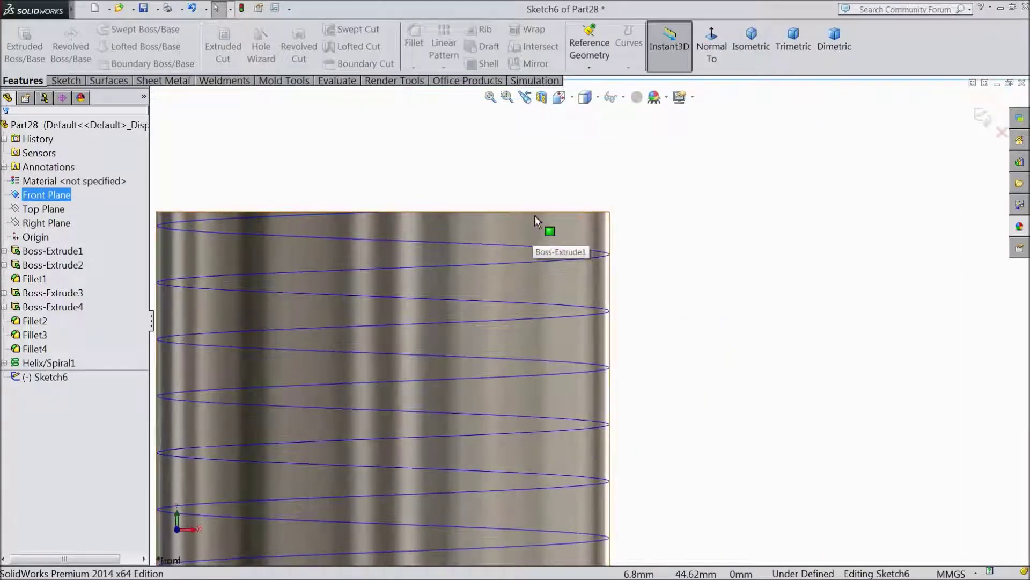
{"action": "middle_click_drag", "start_coordinate": [426, 184], "coordinate": [395, 220]}
{"action": "scroll", "coordinate": [401, 237], "scroll_direction": "up", "scroll_amount": 5}
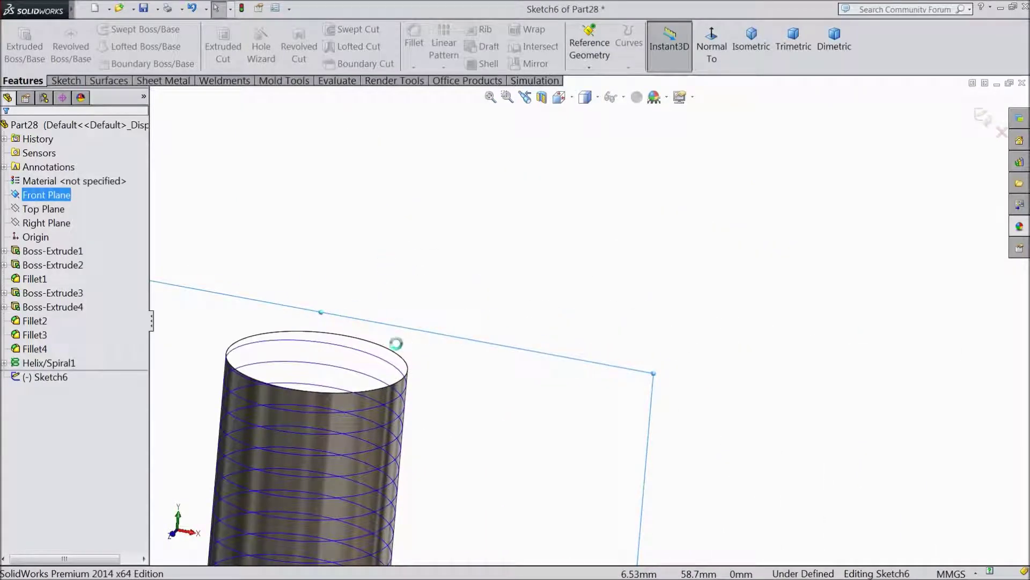
{"action": "scroll", "coordinate": [396, 343], "scroll_direction": "up", "scroll_amount": 5}
{"action": "scroll", "coordinate": [494, 344], "scroll_direction": "down", "scroll_amount": 6}
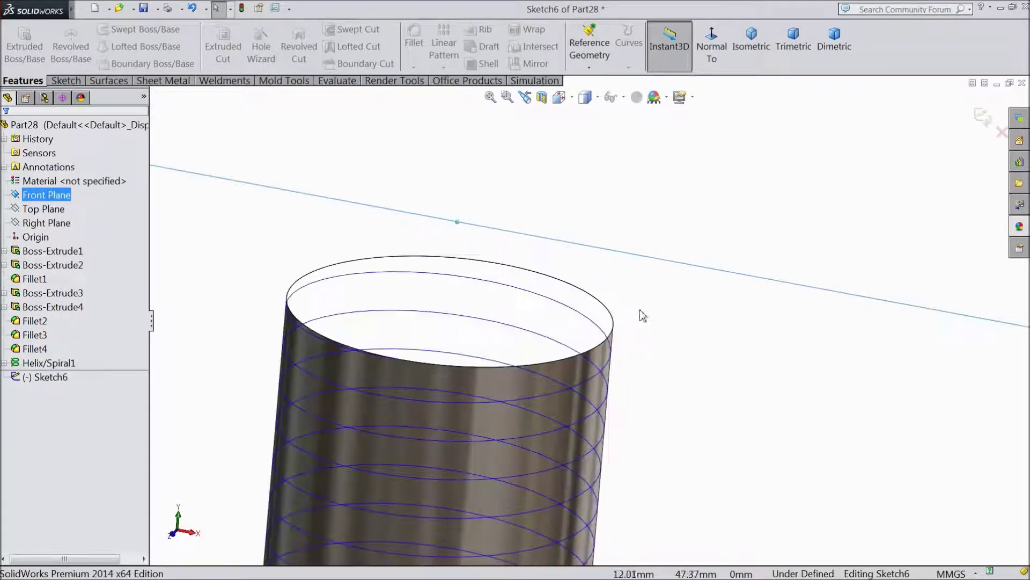
{"action": "middle_click_drag", "start_coordinate": [643, 315], "coordinate": [662, 299]}
{"action": "scroll", "coordinate": [612, 359], "scroll_direction": "up", "scroll_amount": 4}
{"action": "left_click", "coordinate": [713, 60]}
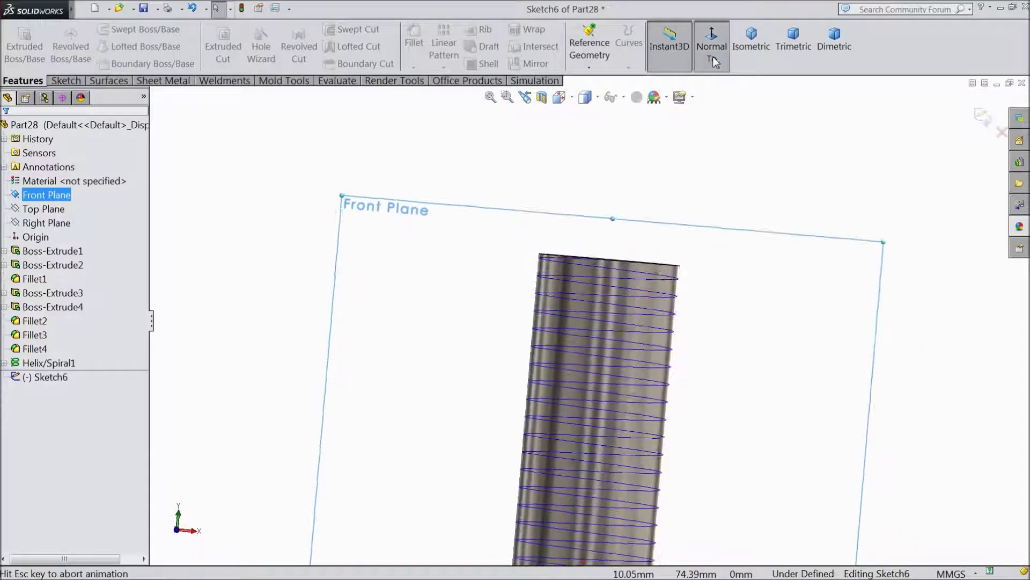
{"action": "scroll", "coordinate": [596, 215], "scroll_direction": "down", "scroll_amount": 8}
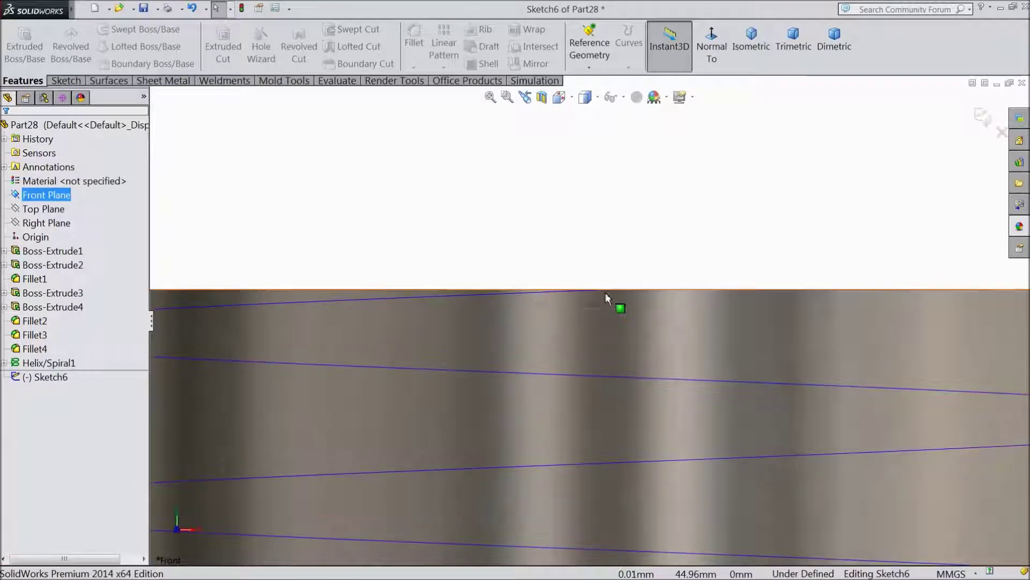
{"action": "left_click", "coordinate": [983, 117]}
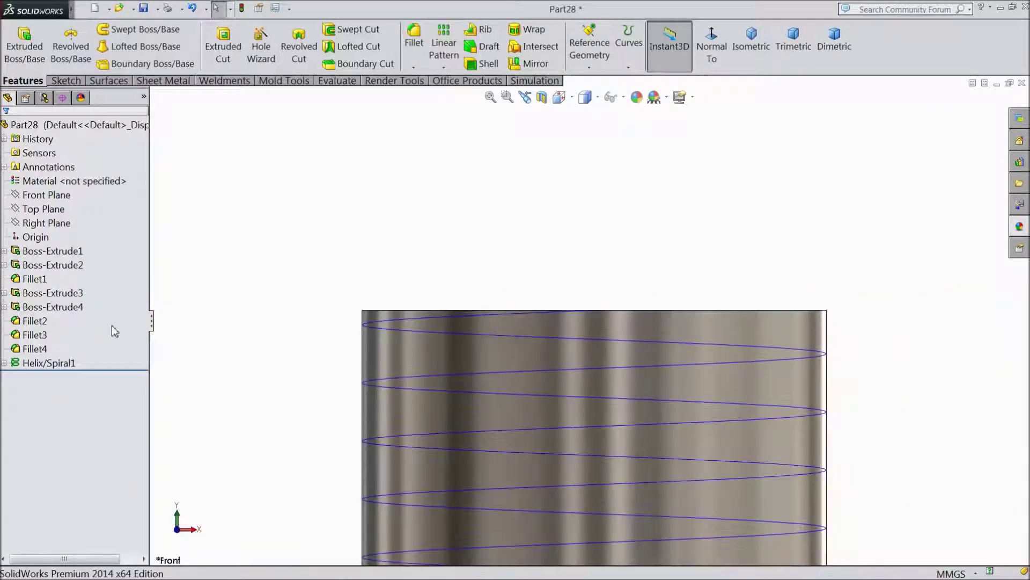
- Start a new sketch on the Right Plane viewed normal to it
{"action": "left_click", "coordinate": [45, 223]}
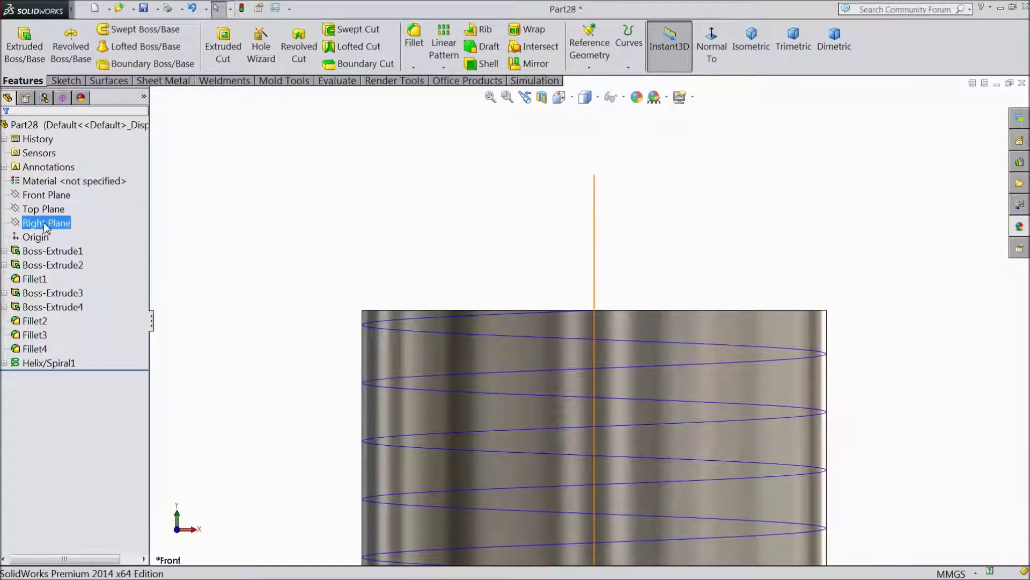
{"action": "left_click", "coordinate": [51, 208]}
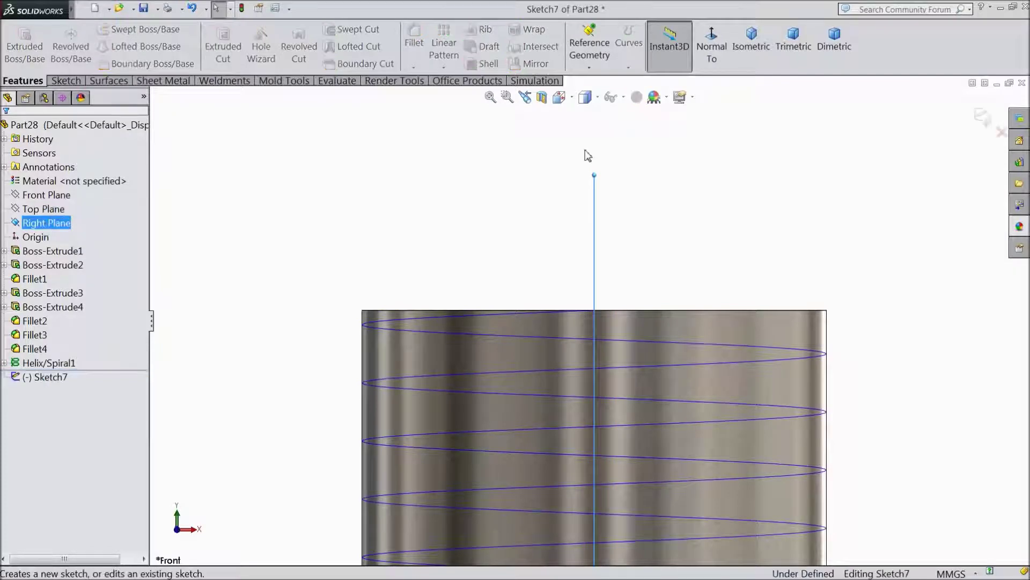
{"action": "left_click", "coordinate": [713, 52]}
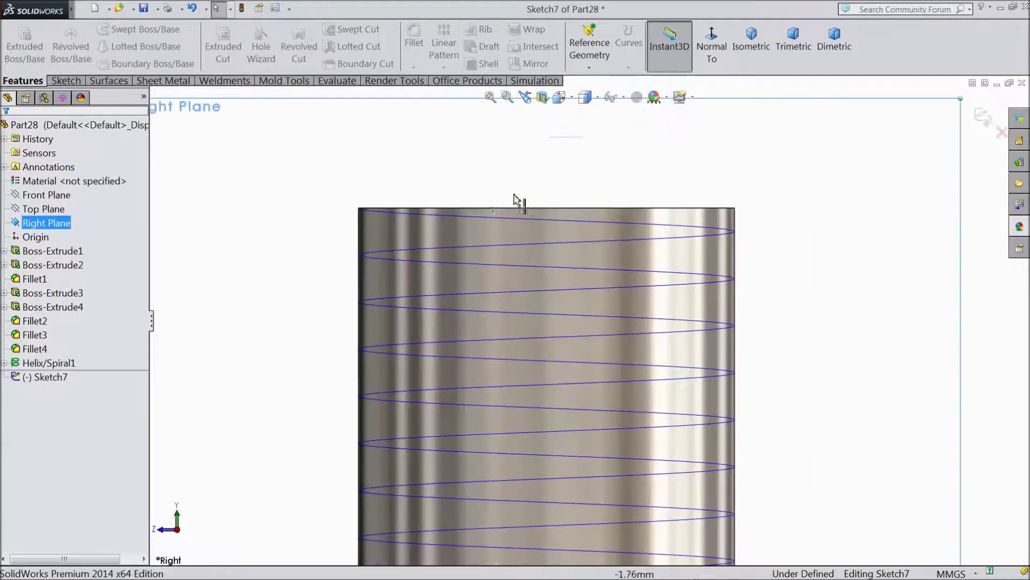
{"action": "scroll", "coordinate": [425, 218], "scroll_direction": "down", "scroll_amount": 5}
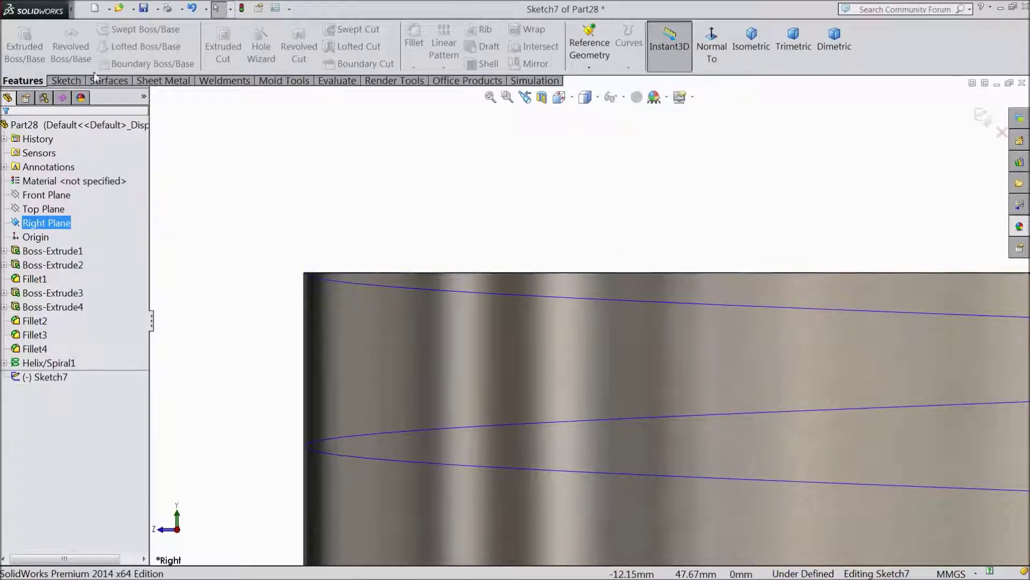
- Draw a closed triangle with its tip on the shank's top edge
{"action": "left_click", "coordinate": [61, 81]}
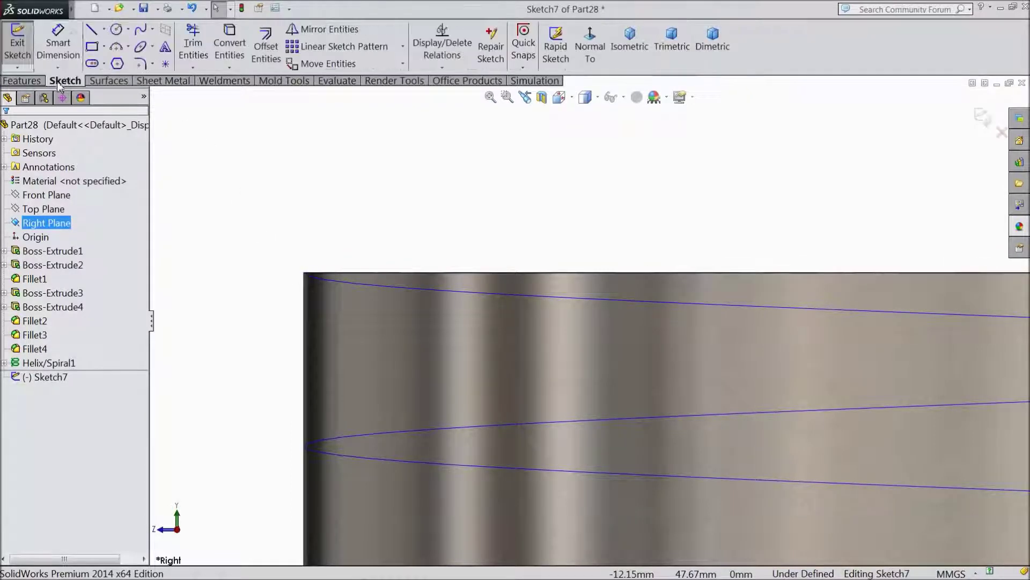
{"action": "left_click", "coordinate": [91, 32]}
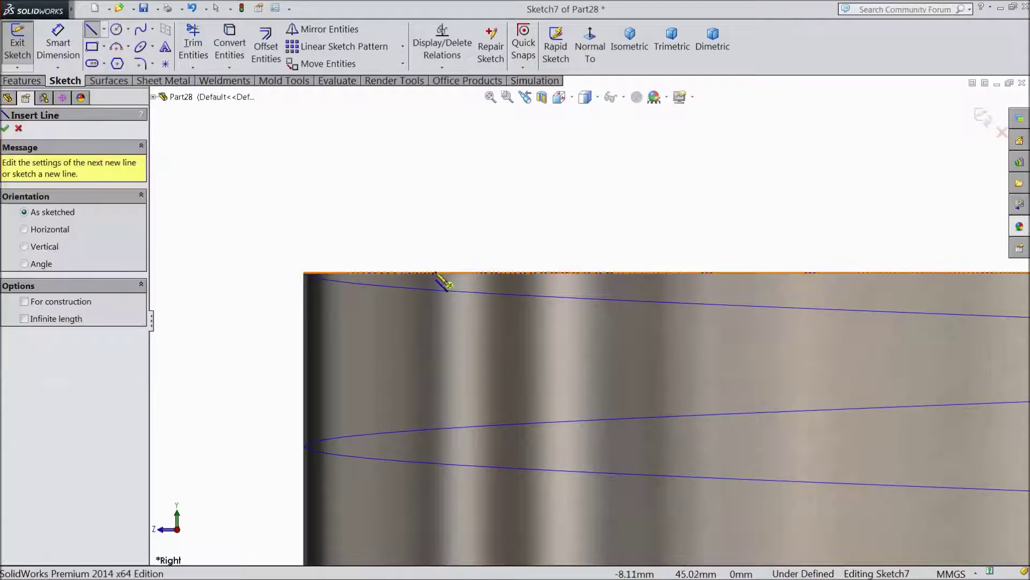
{"action": "left_click", "coordinate": [433, 274]}
{"action": "left_click", "coordinate": [239, 167]}
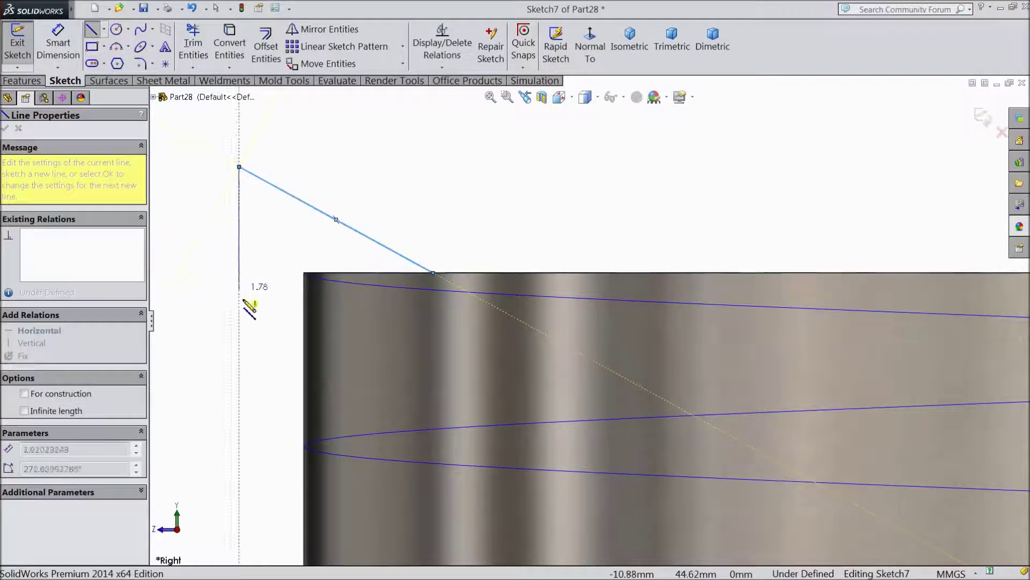
{"action": "left_click", "coordinate": [239, 340]}
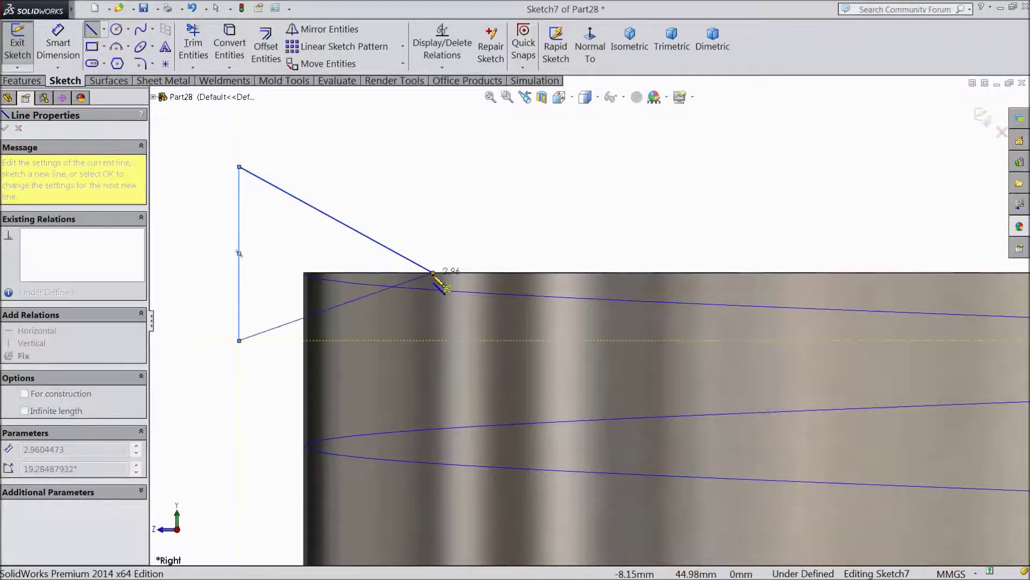
{"action": "left_click", "coordinate": [433, 273]}
{"action": "right_click", "coordinate": [452, 144]}
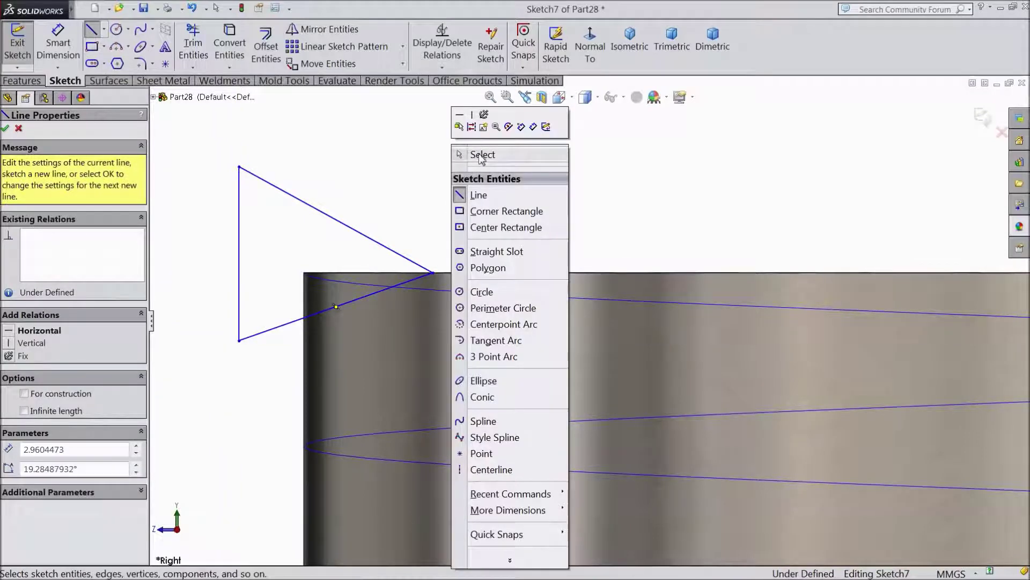
{"action": "left_click", "coordinate": [471, 154]}
- Add a centerline from the triangle's tip to its vertical side
{"action": "left_click", "coordinate": [104, 30]}
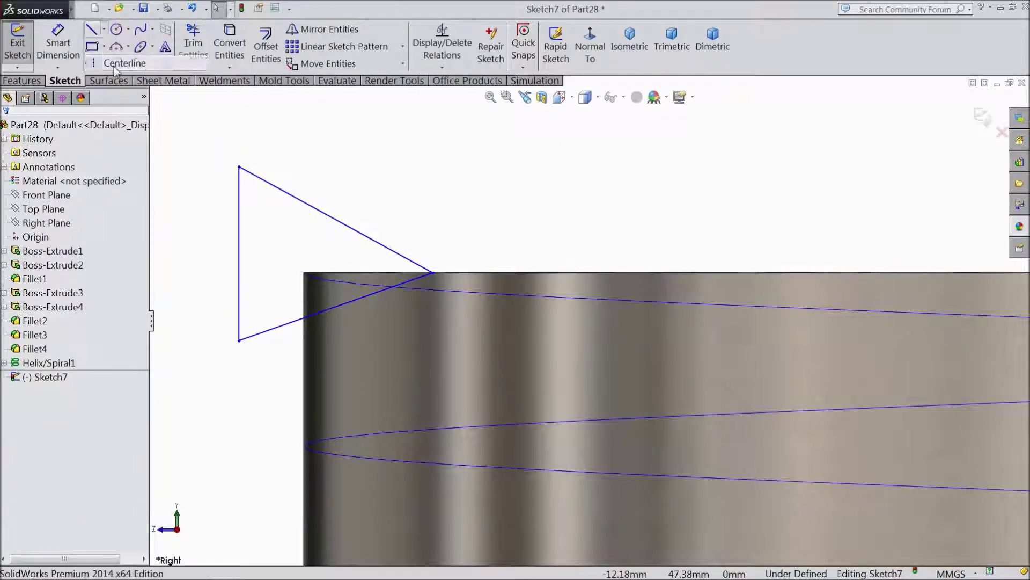
{"action": "left_click", "coordinate": [116, 60]}
{"action": "left_click", "coordinate": [433, 273]}
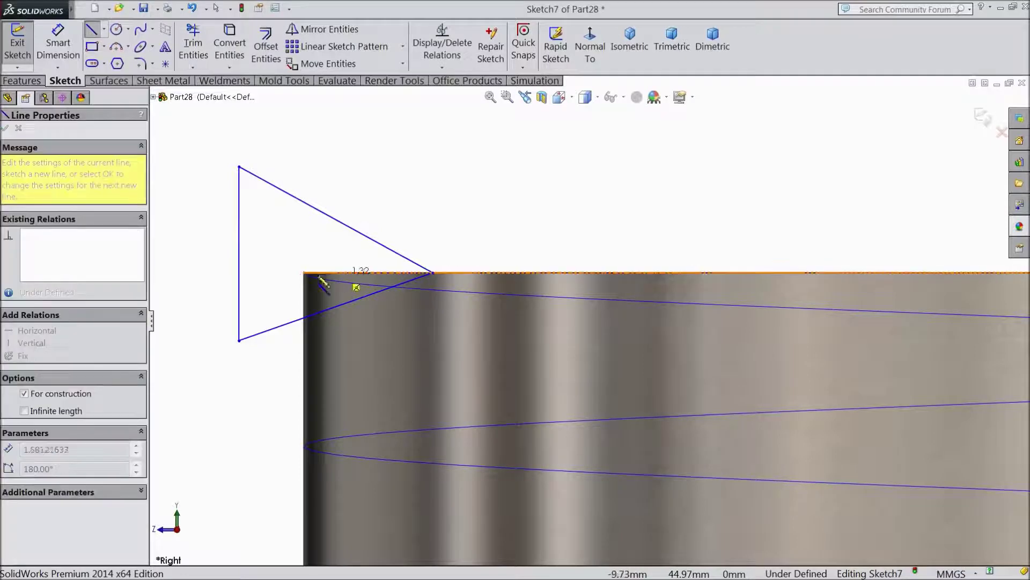
{"action": "left_click", "coordinate": [240, 252]}
{"action": "right_click", "coordinate": [330, 95]}
{"action": "left_click", "coordinate": [352, 104]}
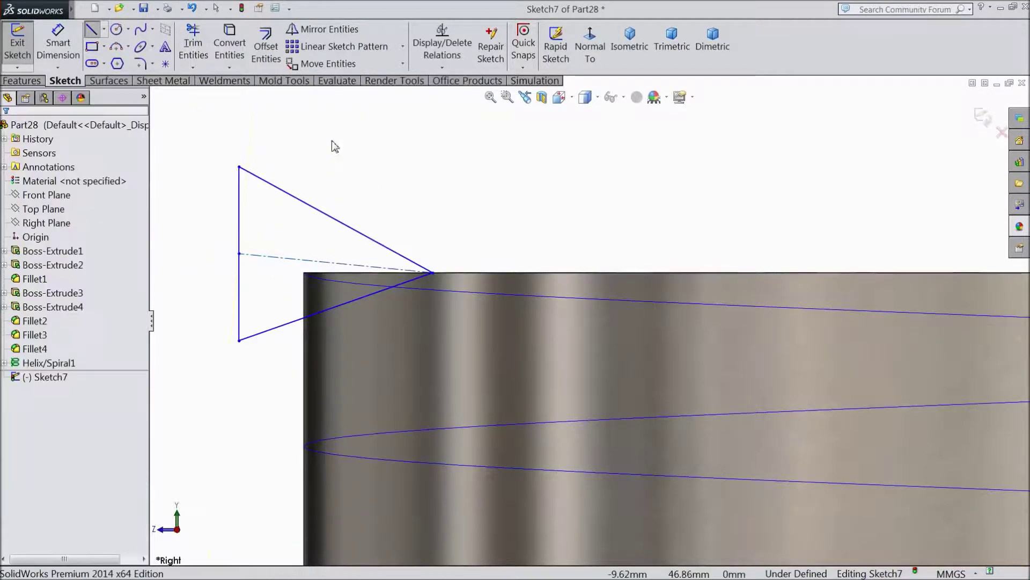
- Remove the conflicting Symmetric relation and make both slanted sides Equal
{"action": "left_click_drag", "start_coordinate": [302, 176], "coordinate": [266, 345]}
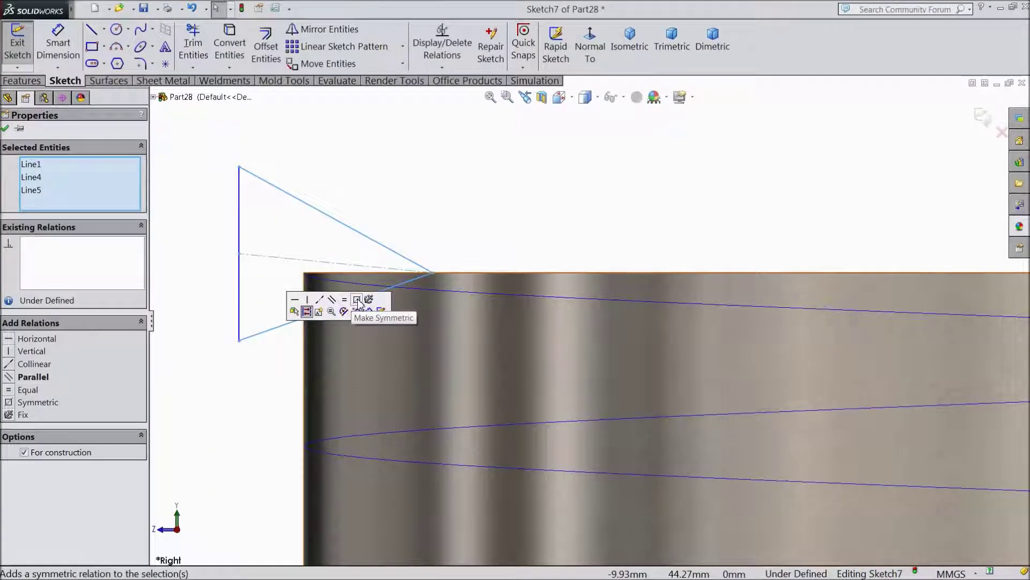
{"action": "left_click", "coordinate": [357, 301]}
{"action": "right_click", "coordinate": [69, 244]}
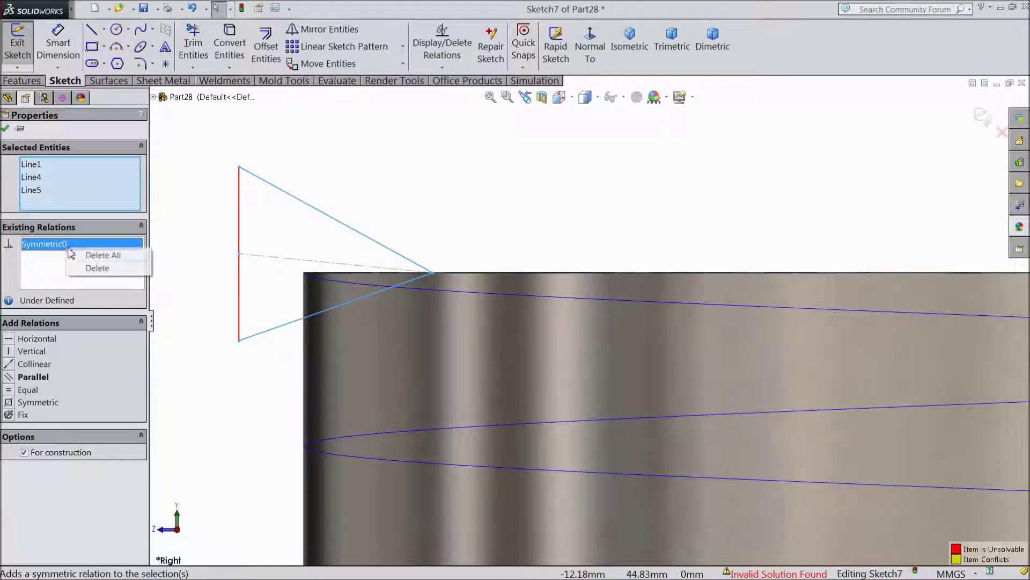
{"action": "left_click", "coordinate": [104, 256]}
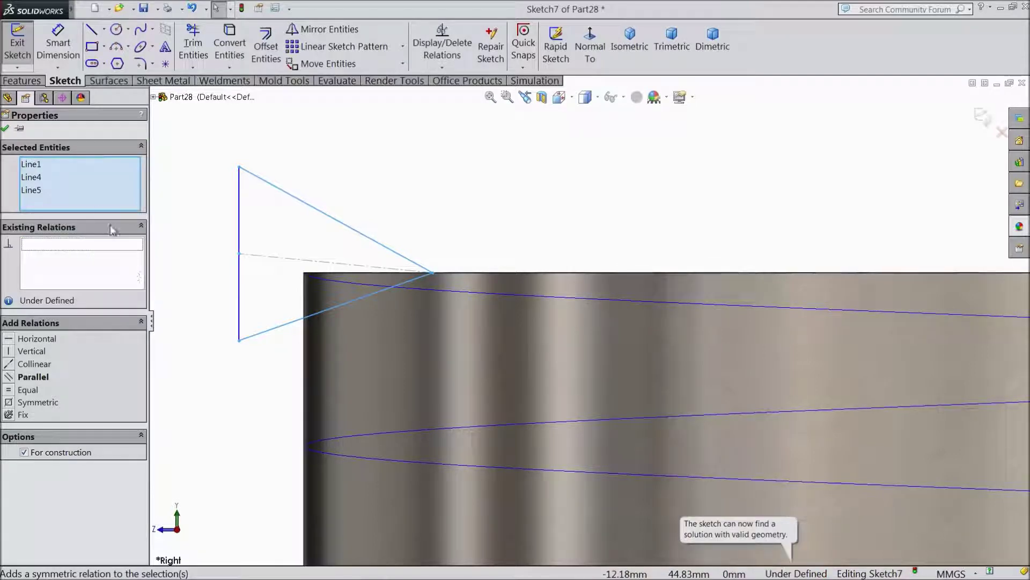
{"action": "left_click", "coordinate": [198, 164]}
{"action": "left_click", "coordinate": [337, 224]}
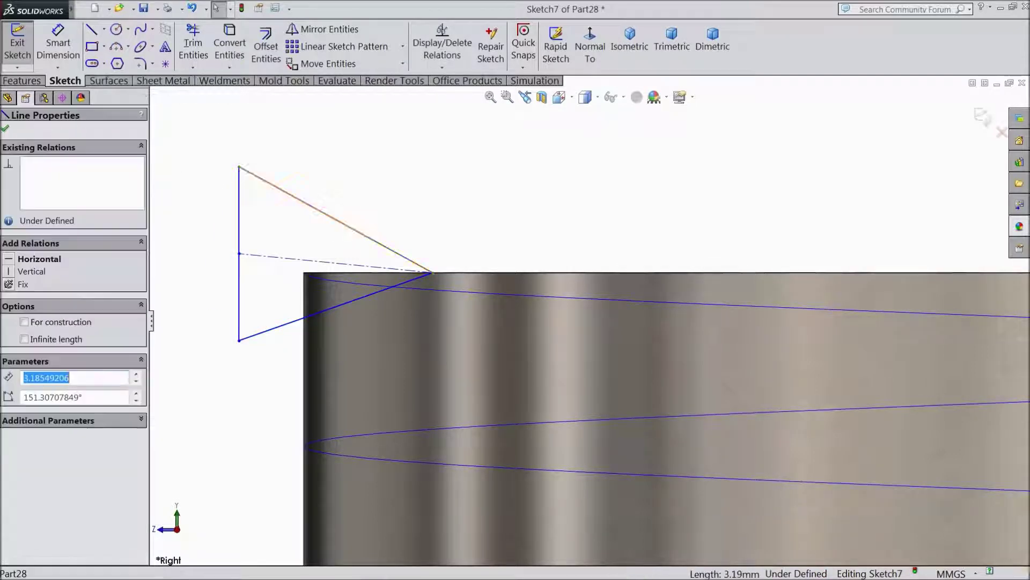
{"action": "left_click", "coordinate": [286, 325], "text": "ctrl"}
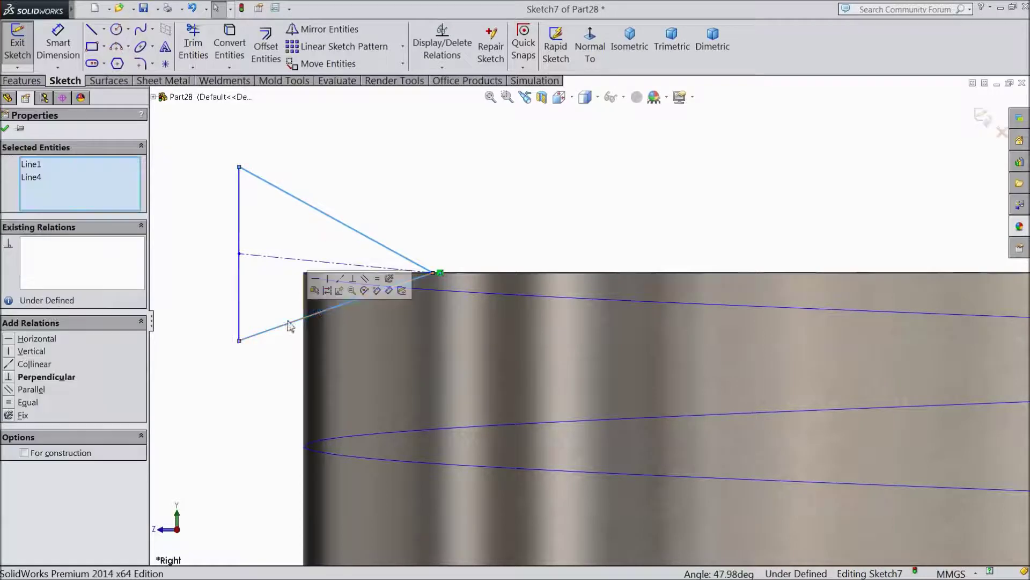
{"action": "left_click", "coordinate": [379, 279]}
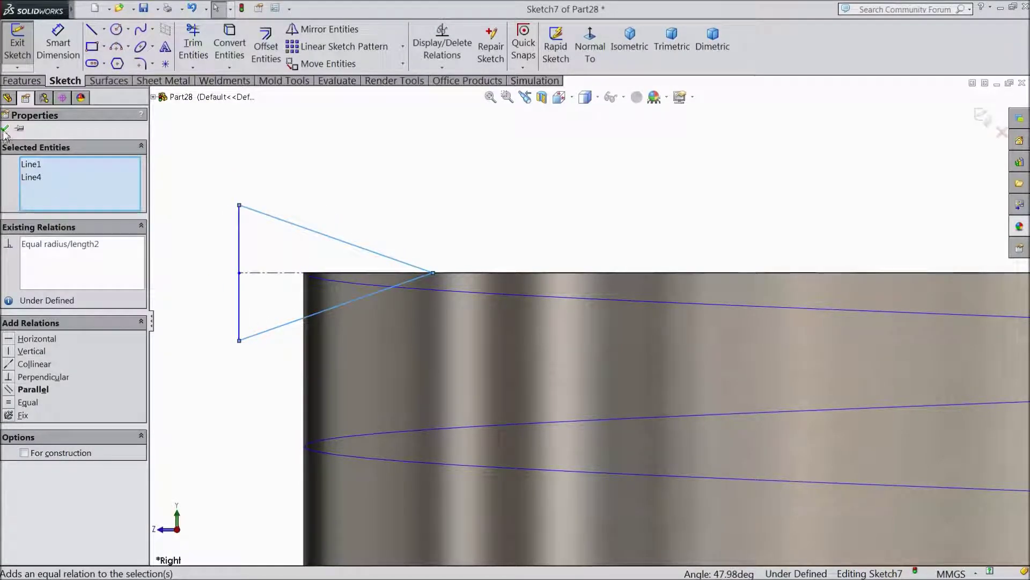
{"action": "left_click", "coordinate": [58, 43]}
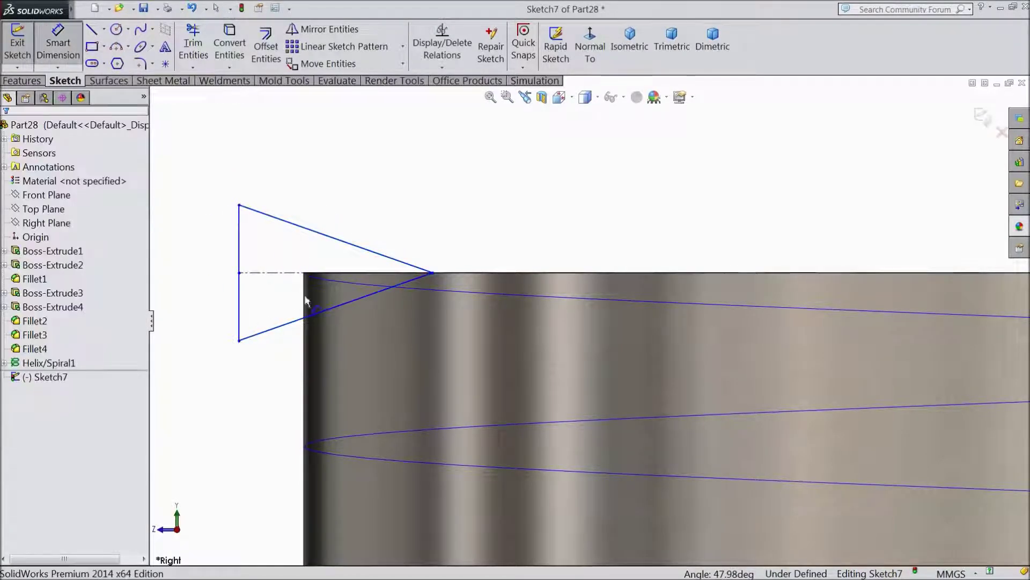
- Dimension the triangle tip's distances to 2.20 mm and 2.51 mm
{"action": "left_click", "coordinate": [433, 274]}
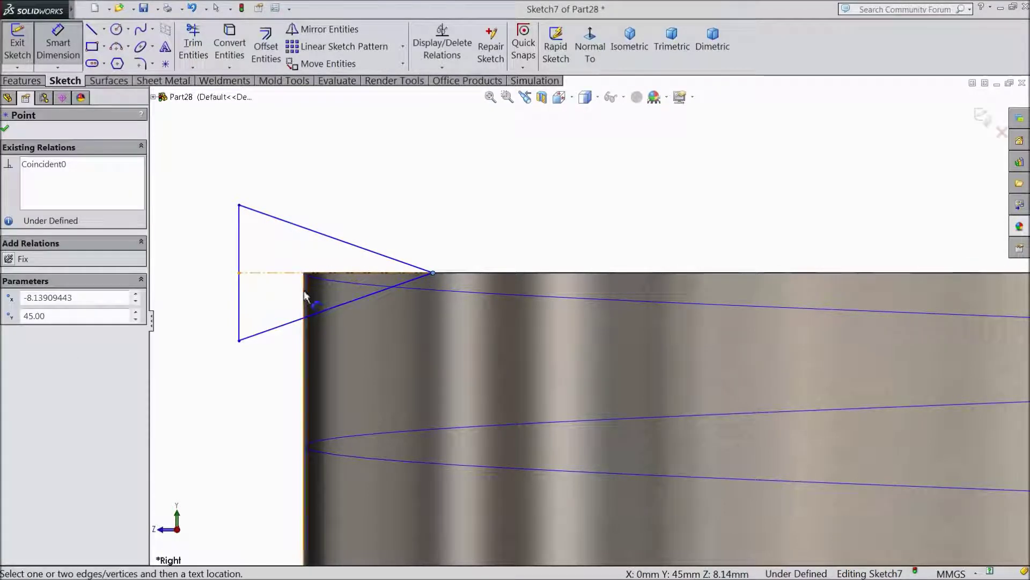
{"action": "left_click", "coordinate": [304, 296]}
{"action": "left_click", "coordinate": [354, 201]}
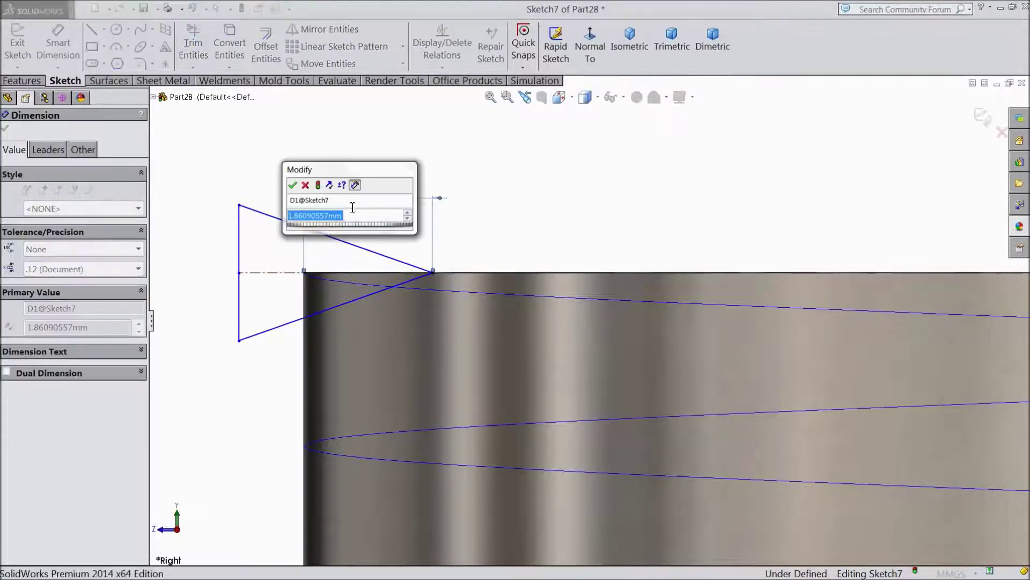
{"action": "type", "text": "2.2"}
{"action": "left_click", "coordinate": [293, 185]}
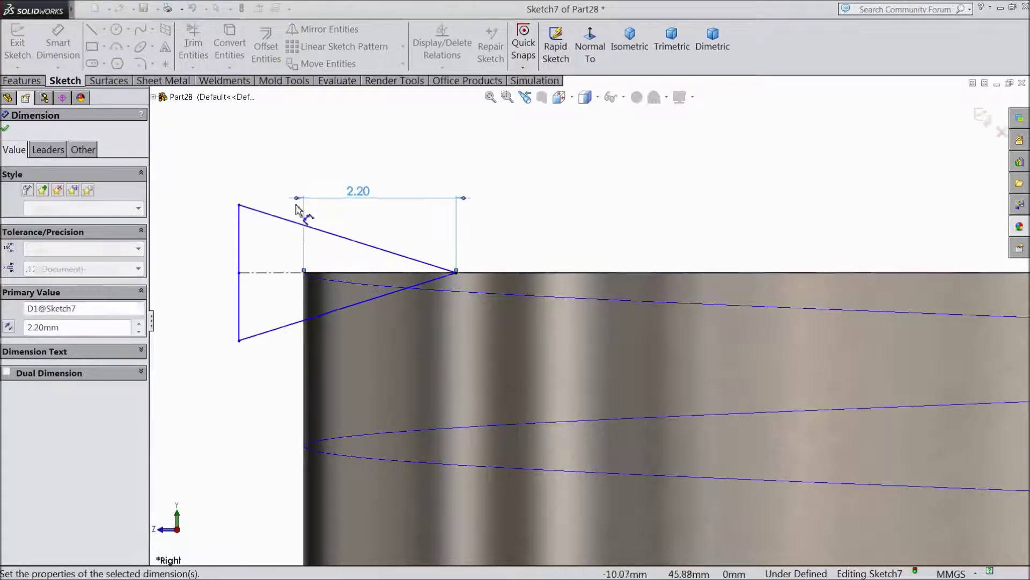
{"action": "left_click", "coordinate": [455, 272]}
{"action": "left_click", "coordinate": [240, 244]}
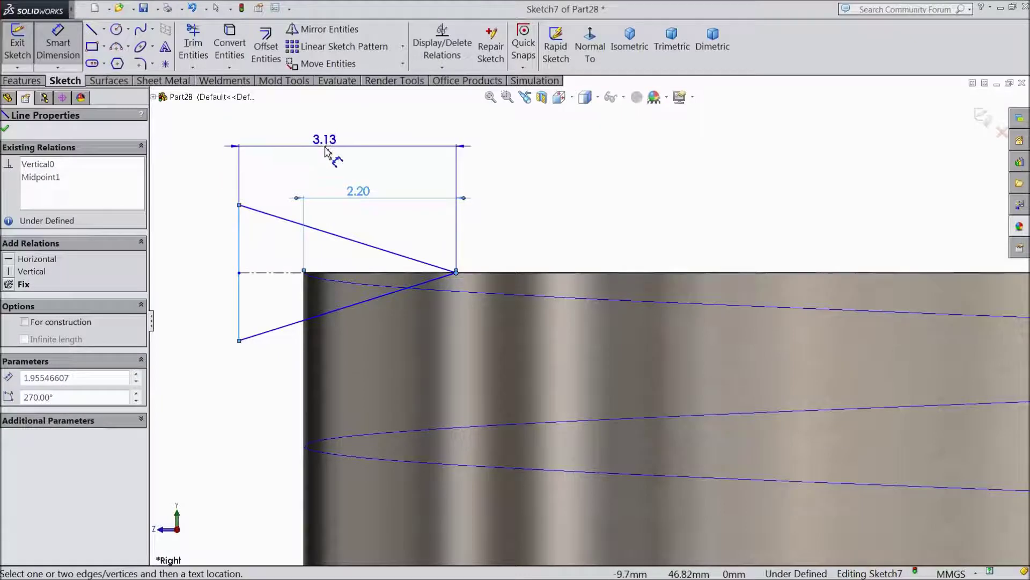
{"action": "left_click", "coordinate": [322, 156]}
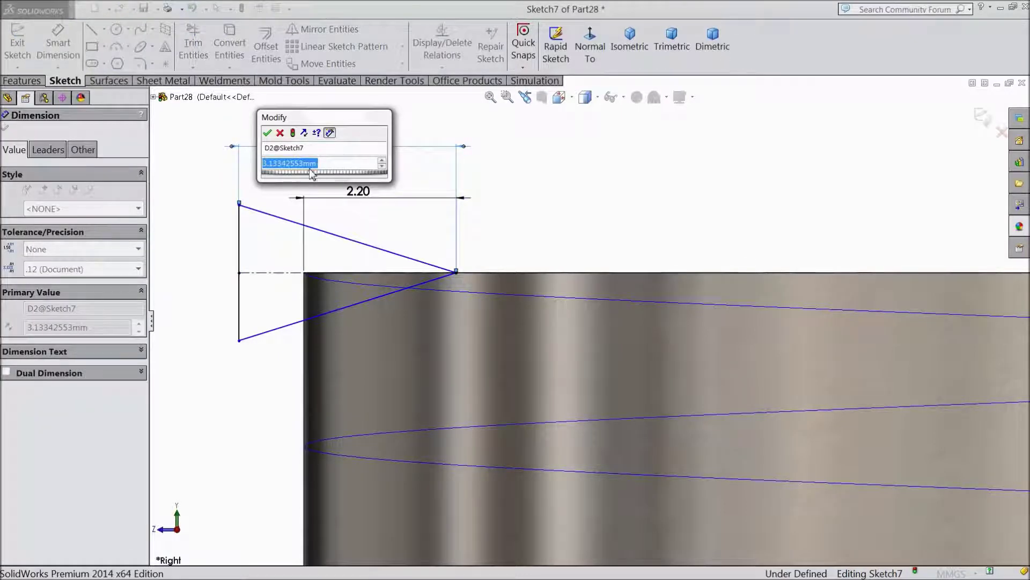
{"action": "type", "text": "2.51"}
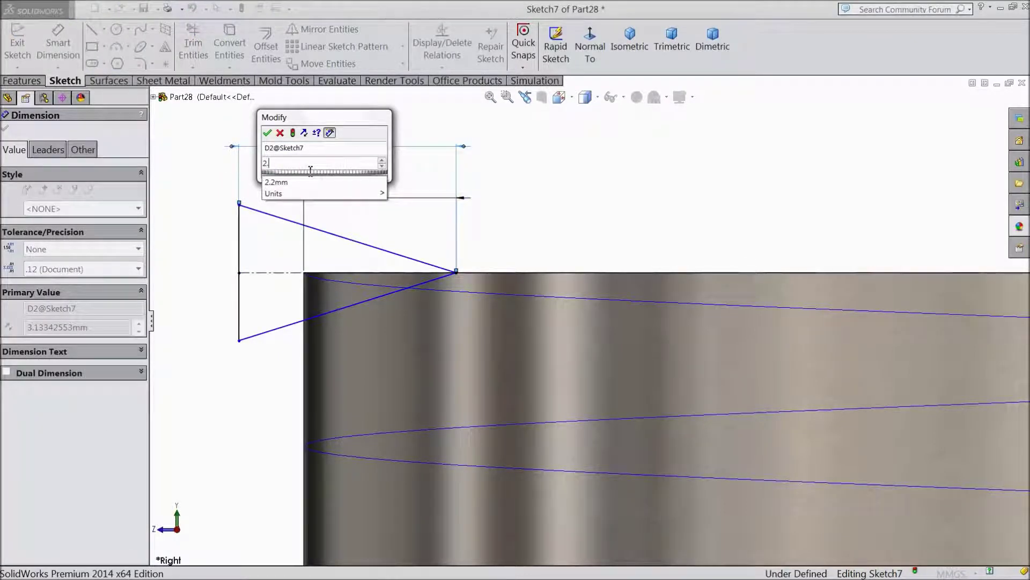
{"action": "left_click", "coordinate": [268, 133]}
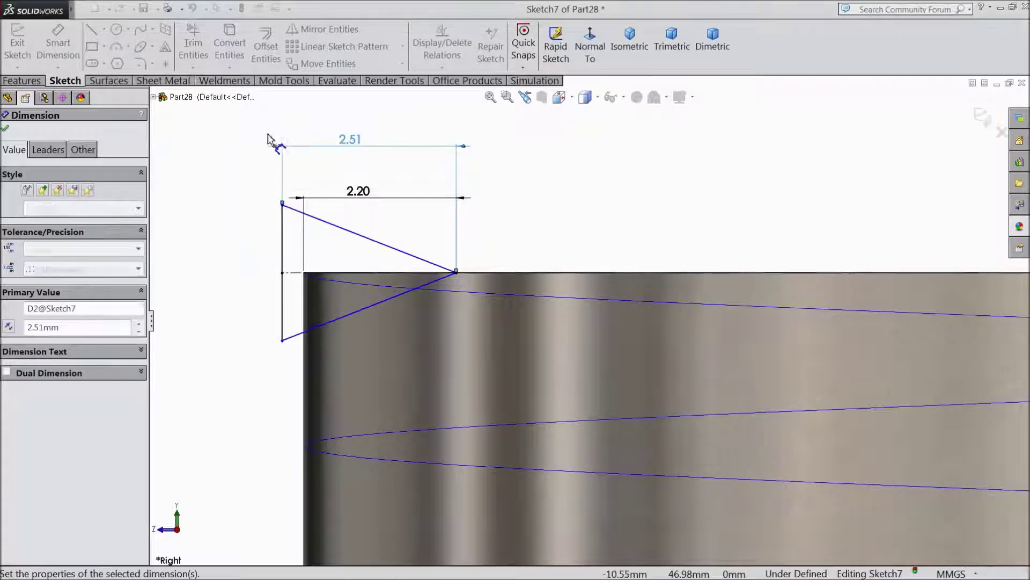
- Set a 52° angle between the two slanted sides of the thread profile
{"action": "left_click", "coordinate": [363, 236]}
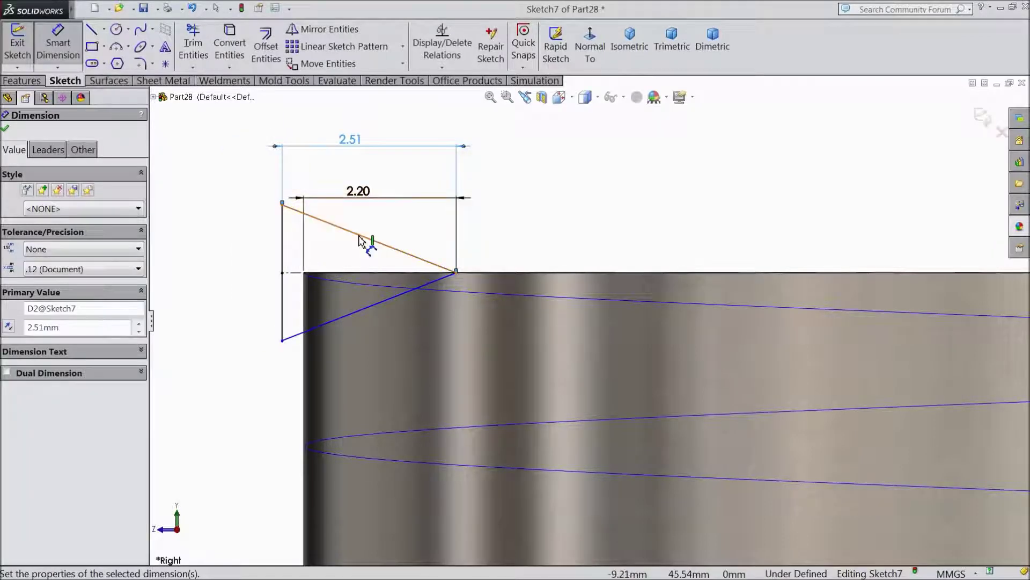
{"action": "left_click", "coordinate": [363, 307]}
{"action": "left_click", "coordinate": [223, 274]}
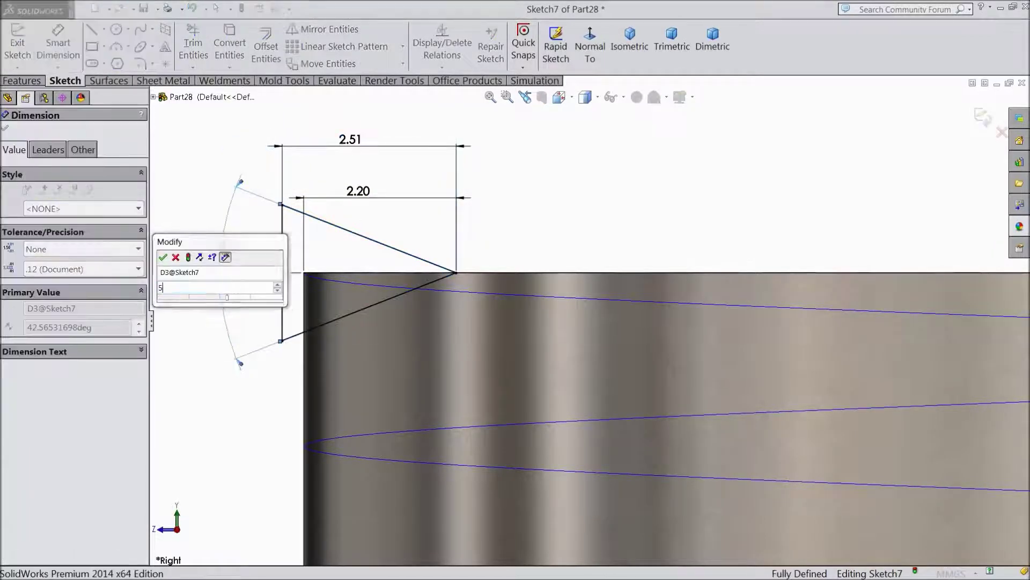
{"action": "type", "text": "2"}
{"action": "left_click", "coordinate": [163, 258]}
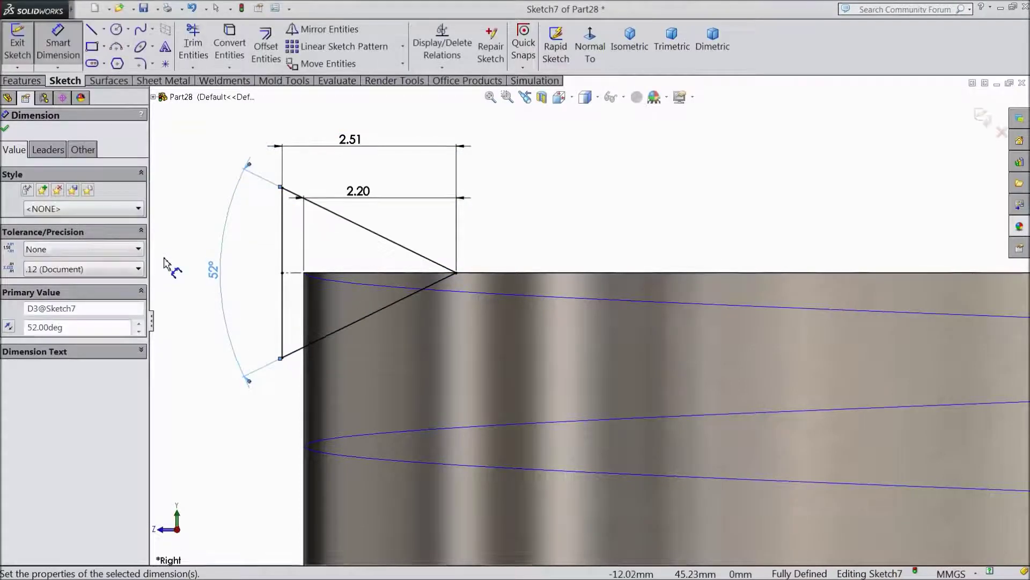
{"action": "left_click", "coordinate": [6, 131]}
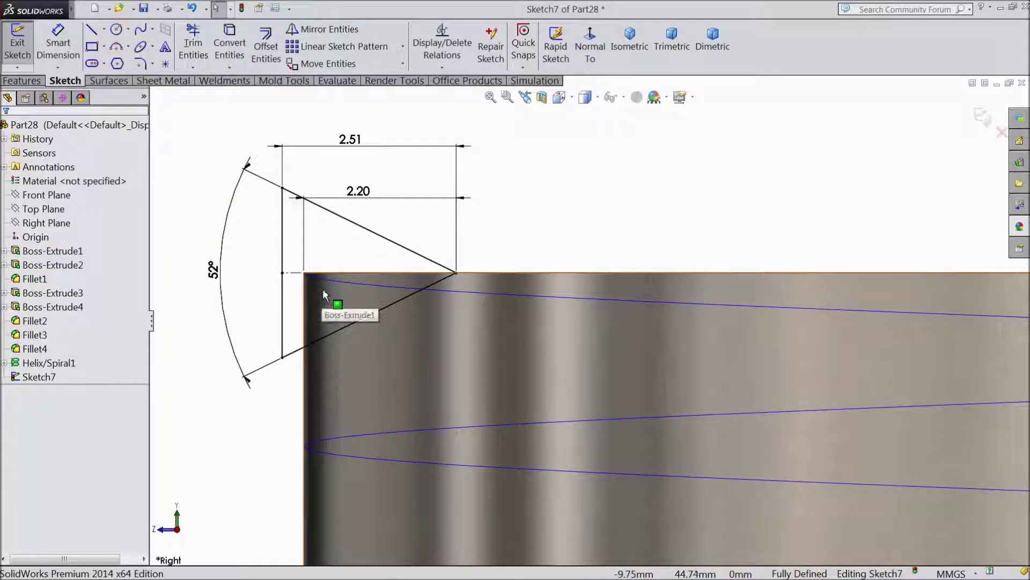
- Create a swept cut using Sketch7 as the profile and Helix/Spiral1 as the path
{"action": "left_click", "coordinate": [979, 123]}
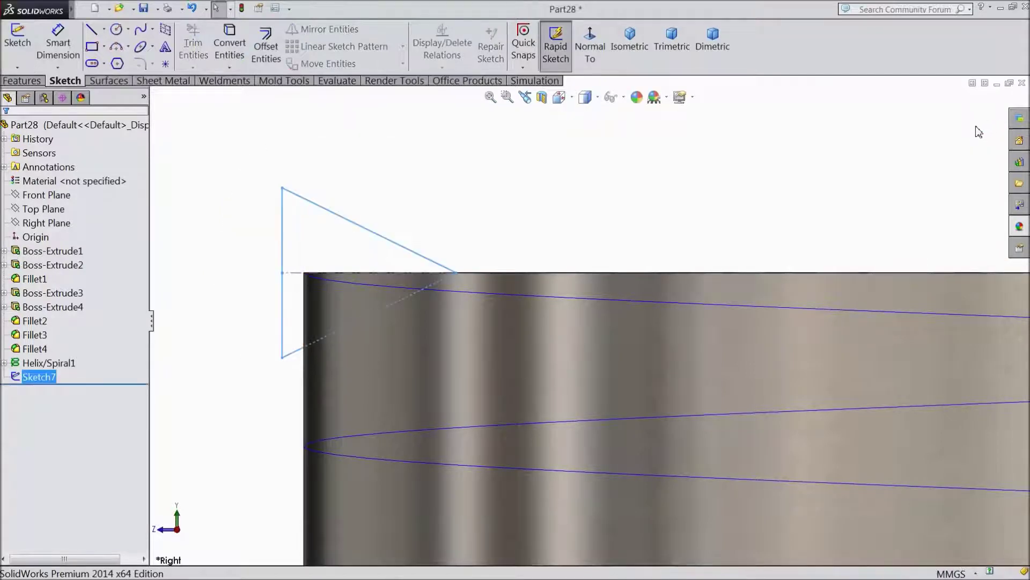
{"action": "left_click", "coordinate": [29, 81]}
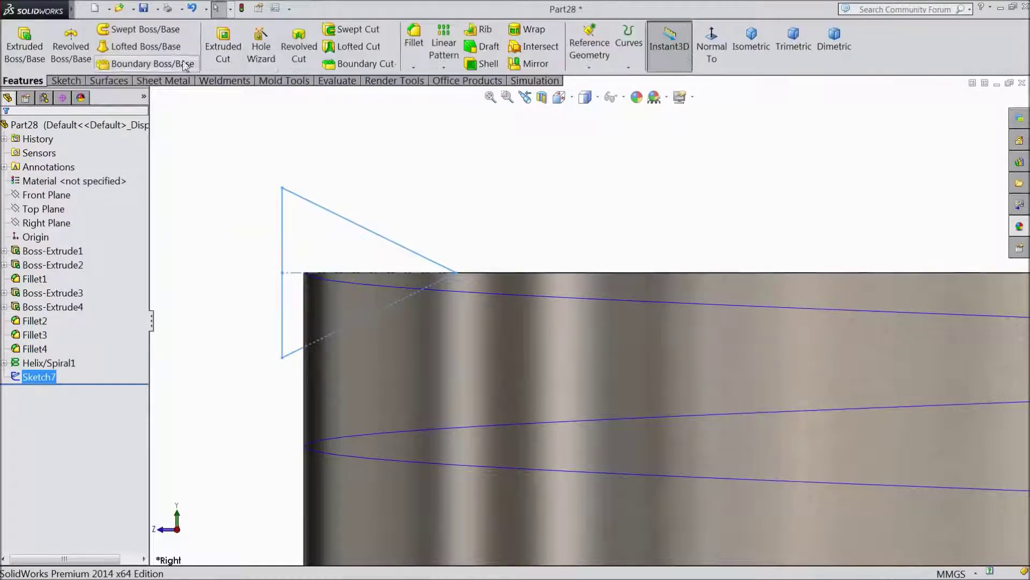
{"action": "left_click", "coordinate": [367, 30]}
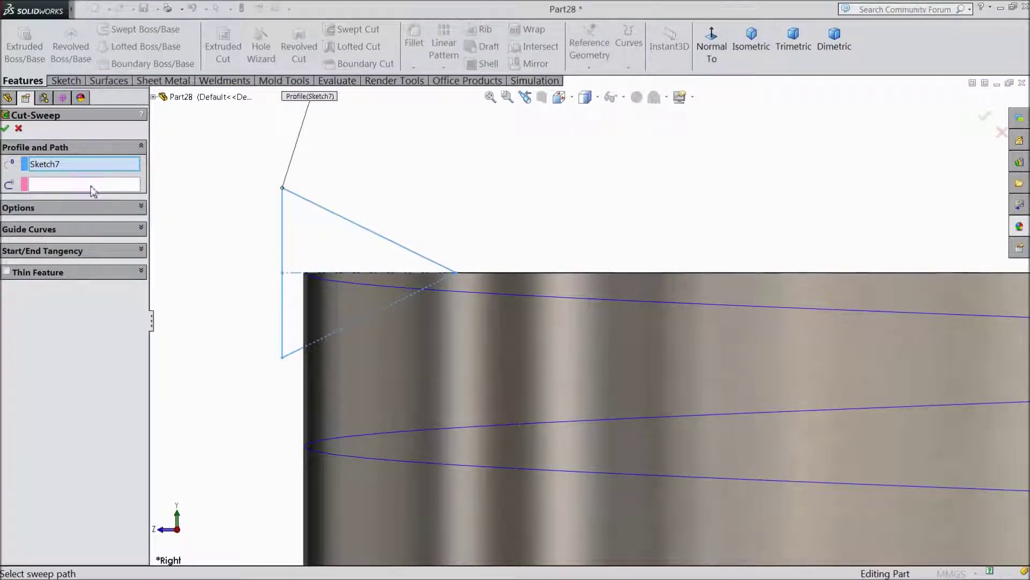
{"action": "left_click", "coordinate": [37, 188]}
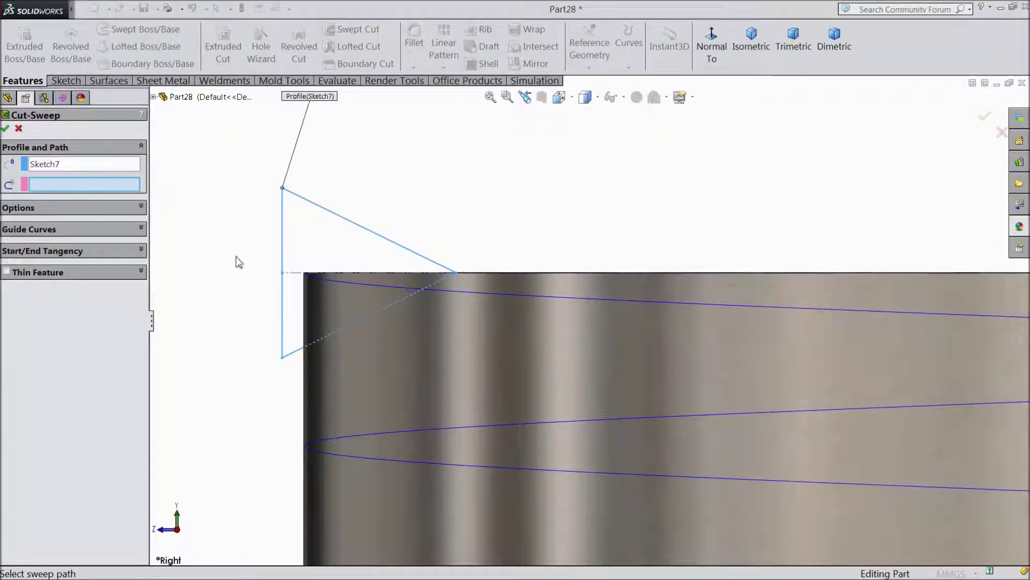
{"action": "left_click", "coordinate": [463, 292]}
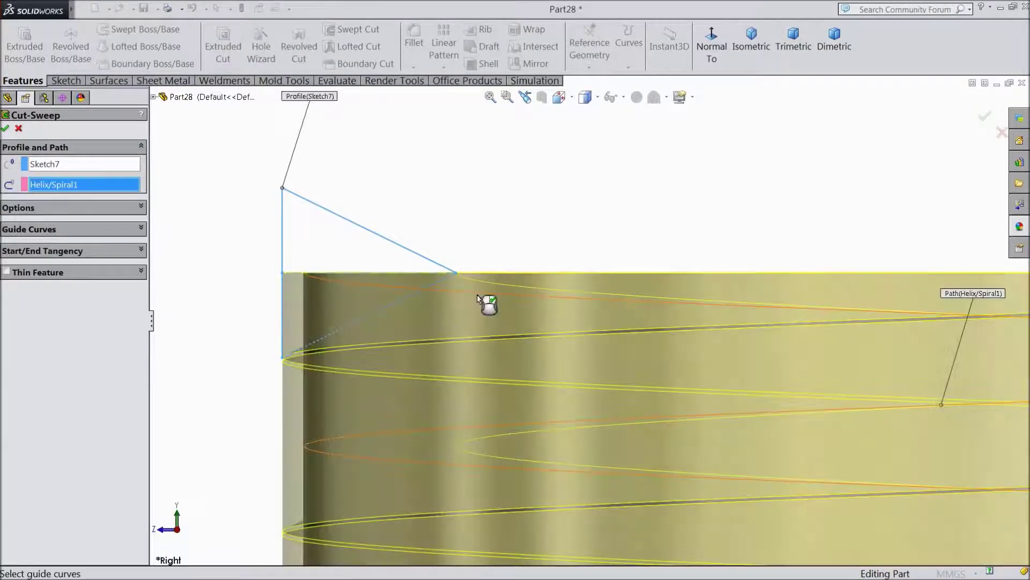
{"action": "scroll", "coordinate": [447, 294], "scroll_direction": "up", "scroll_amount": 4}
{"action": "scroll", "coordinate": [447, 308], "scroll_direction": "up", "scroll_amount": 5}
{"action": "scroll", "coordinate": [628, 375], "scroll_direction": "down", "scroll_amount": 2}
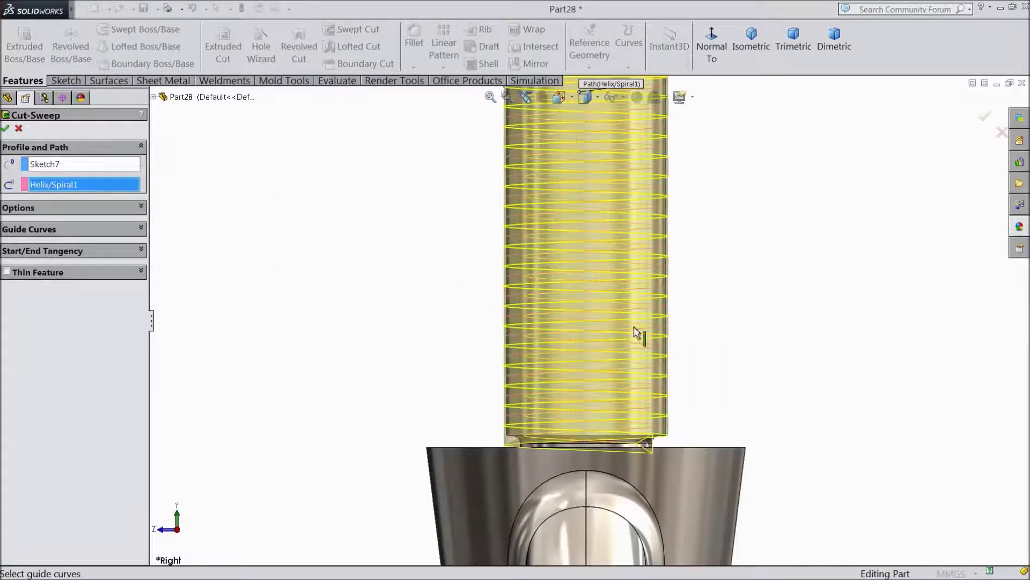
{"action": "scroll", "coordinate": [638, 317], "scroll_direction": "up", "scroll_amount": 1}
{"action": "scroll", "coordinate": [639, 244], "scroll_direction": "down", "scroll_amount": 3}
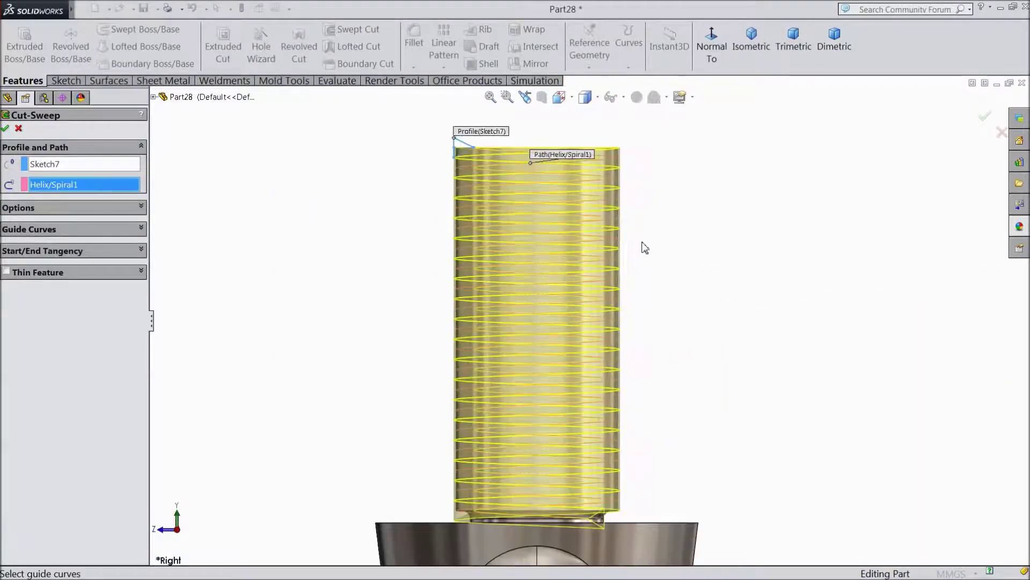
{"action": "left_click", "coordinate": [6, 129]}
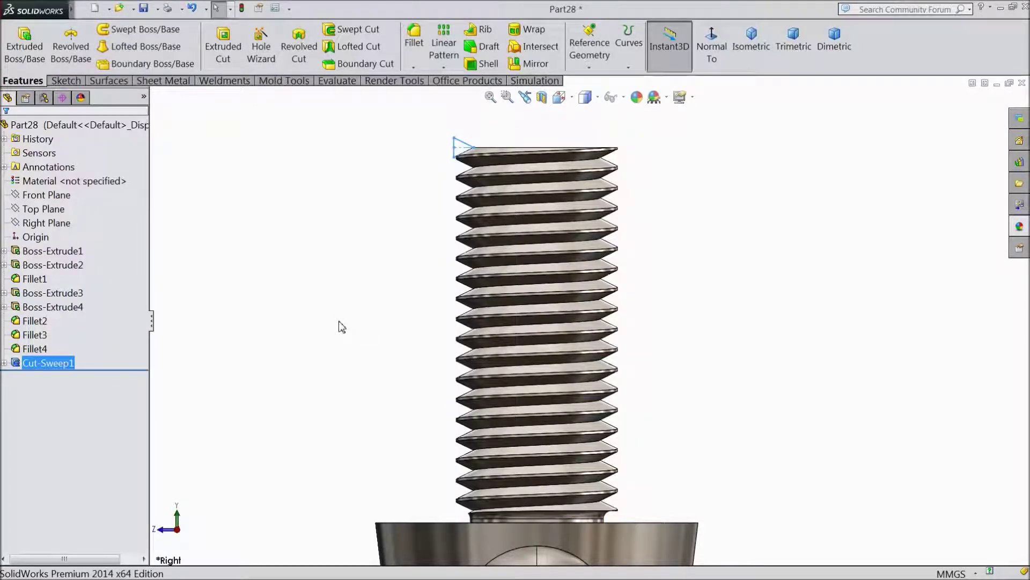
- Orbit and zoom the model to inspect the new thread on the shank
{"action": "left_click", "coordinate": [359, 306]}
{"action": "middle_click_drag", "start_coordinate": [359, 306], "coordinate": [527, 267]}
{"action": "scroll", "coordinate": [428, 294], "scroll_direction": "down", "scroll_amount": 5}
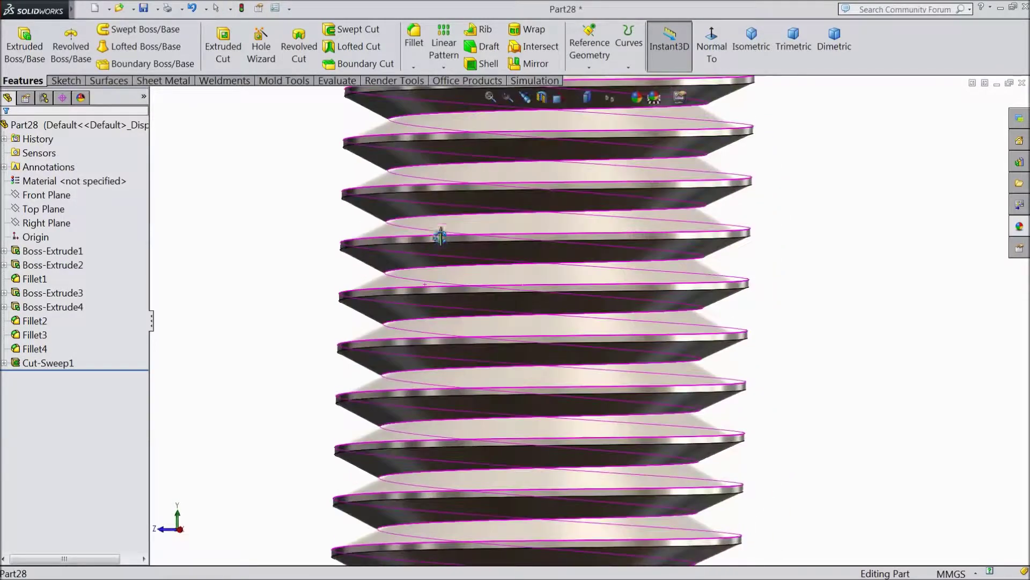
{"action": "scroll", "coordinate": [431, 298], "scroll_direction": "up", "scroll_amount": 5}
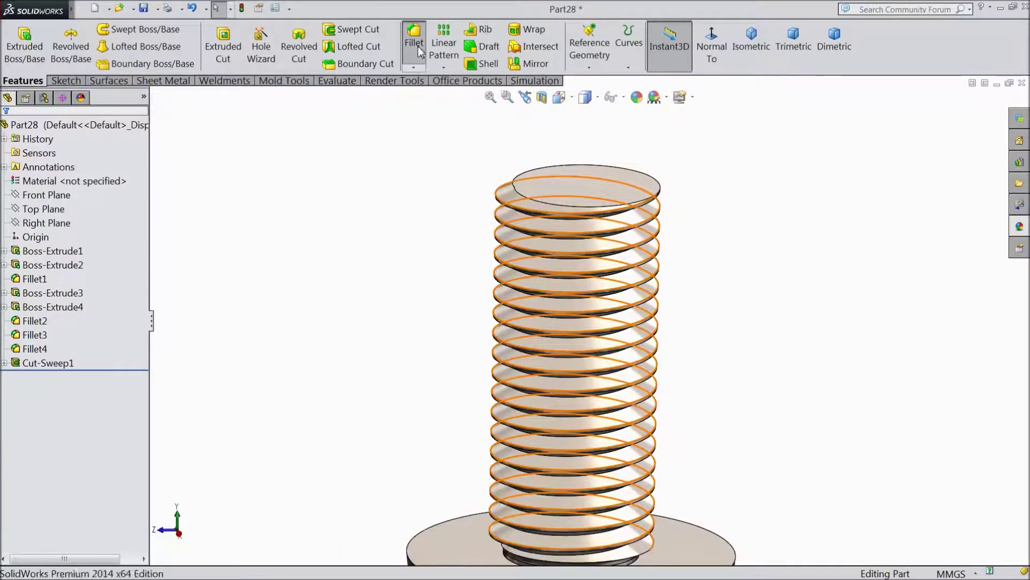
- Apply a 1 mm fillet to the collar's top circular edge at the threaded shank
{"action": "left_click", "coordinate": [414, 36]}
{"action": "type", "text": "1"}
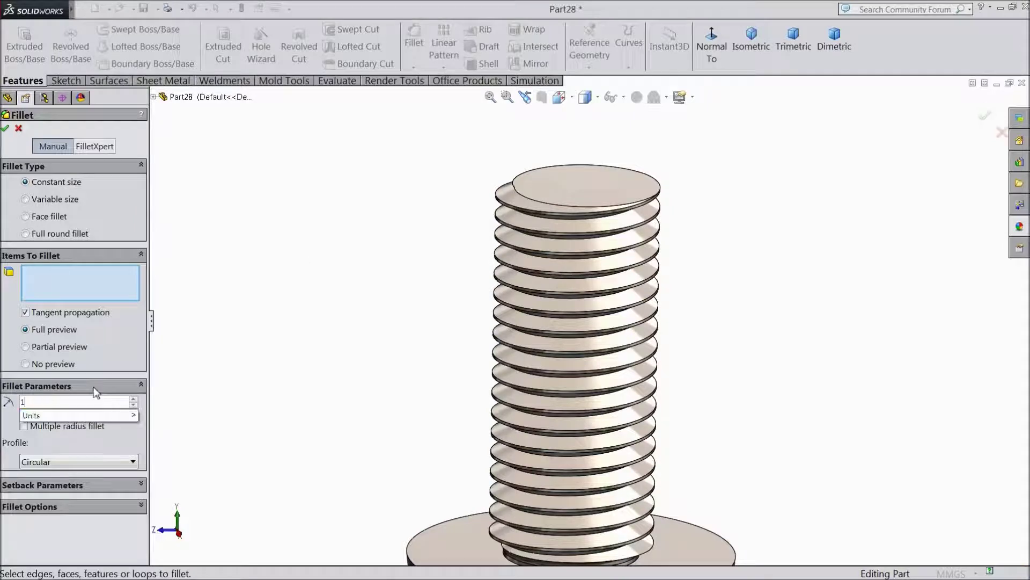
{"action": "key", "text": "Return"}
{"action": "scroll", "coordinate": [553, 439], "scroll_direction": "up", "scroll_amount": 3}
{"action": "scroll", "coordinate": [552, 439], "scroll_direction": "down", "scroll_amount": 3}
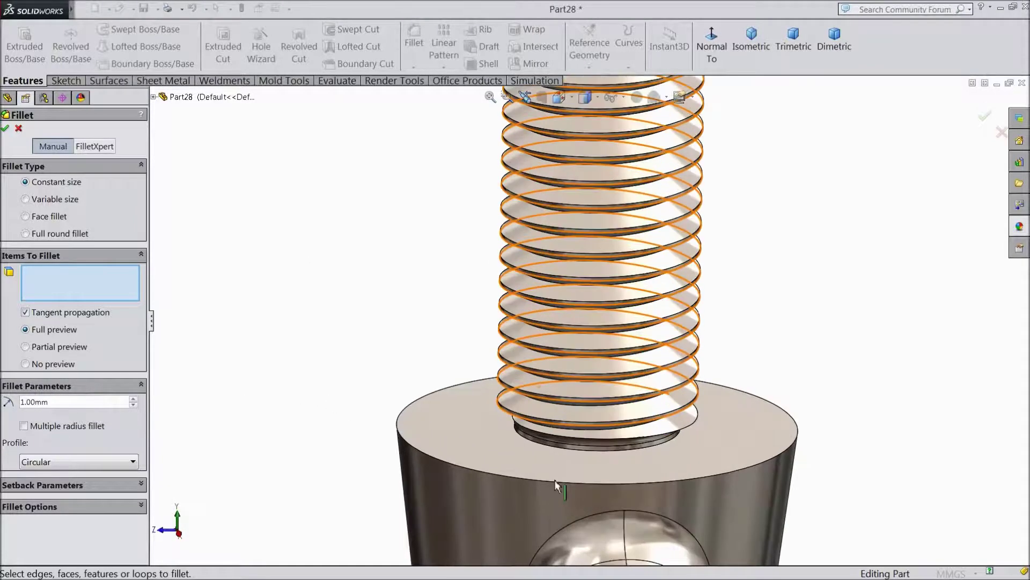
{"action": "left_click", "coordinate": [555, 482]}
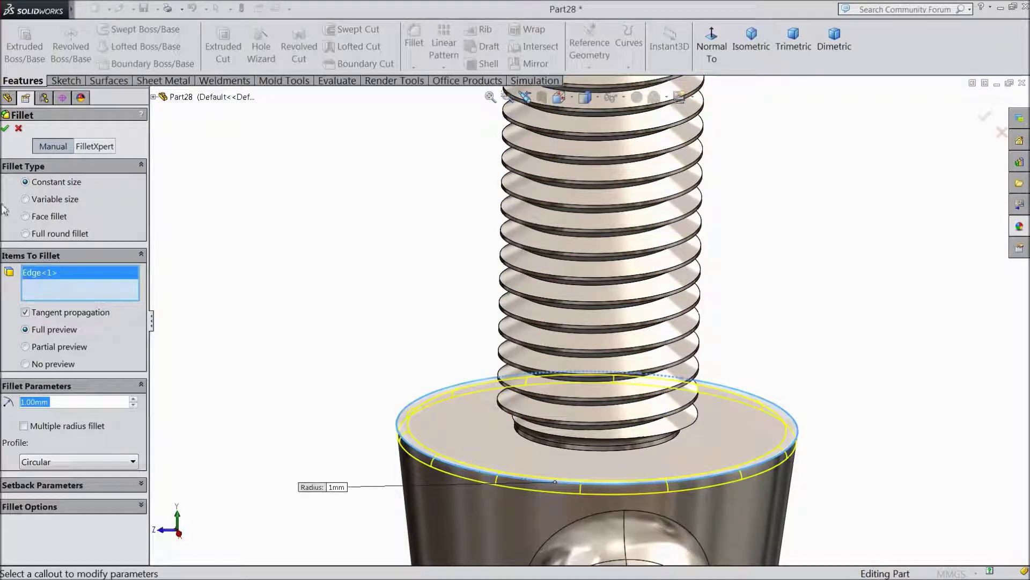
{"action": "left_click", "coordinate": [6, 129]}
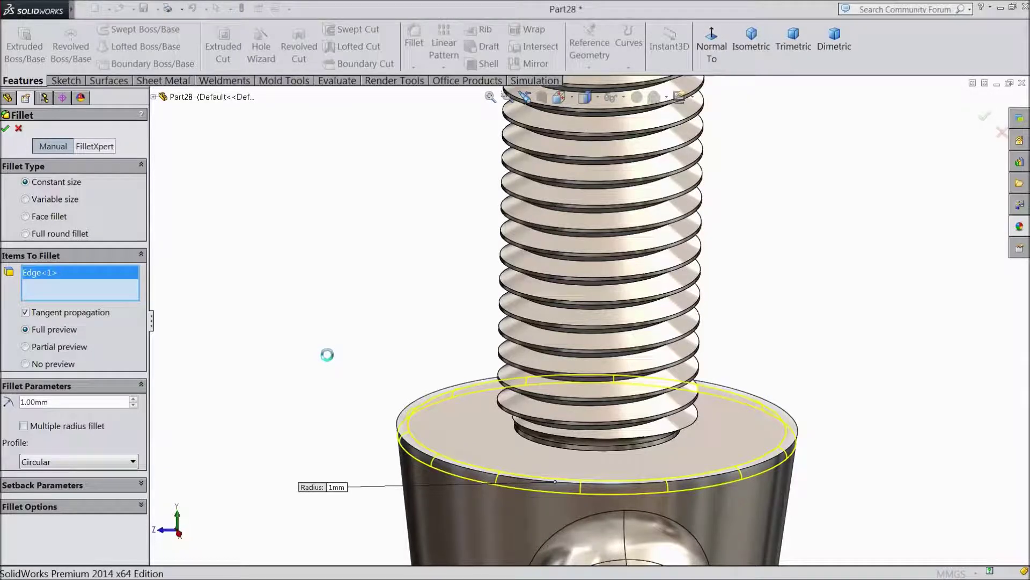
{"action": "scroll", "coordinate": [444, 372], "scroll_direction": "up", "scroll_amount": 5}
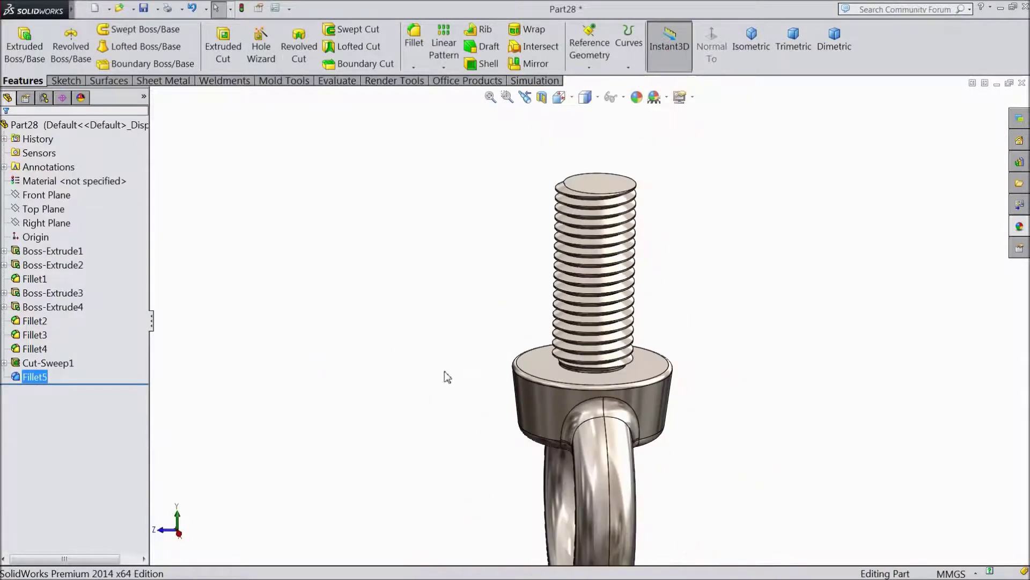
{"action": "middle_click_drag", "start_coordinate": [428, 340], "coordinate": [488, 354]}
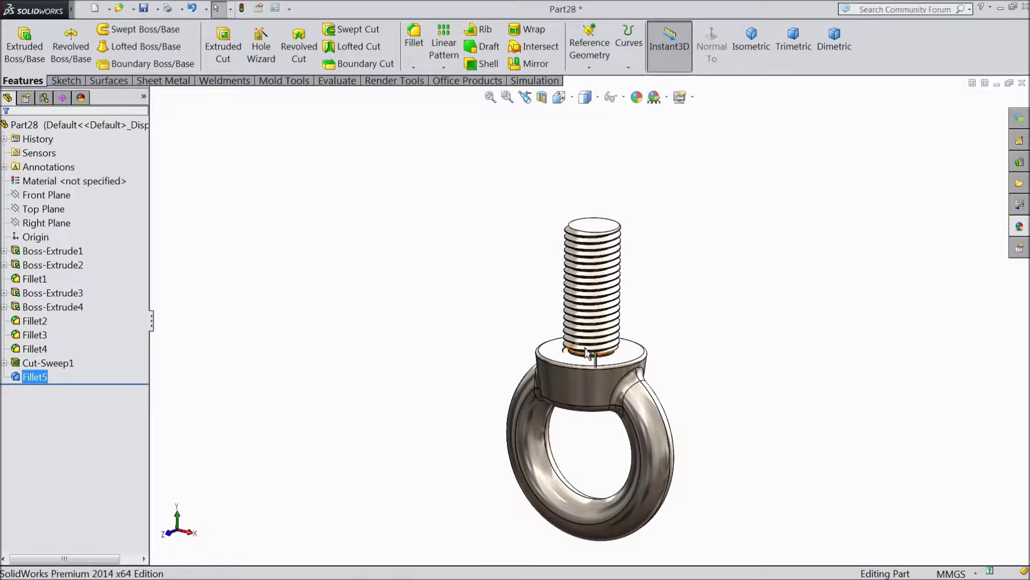
{"action": "scroll", "coordinate": [596, 363], "scroll_direction": "down", "scroll_amount": 5}
{"action": "scroll", "coordinate": [482, 317], "scroll_direction": "up", "scroll_amount": 5}
{"action": "middle_click_drag", "start_coordinate": [483, 317], "coordinate": [673, 394]}
{"action": "scroll", "coordinate": [489, 337], "scroll_direction": "down", "scroll_amount": 5}
{"action": "scroll", "coordinate": [673, 395], "scroll_direction": "up", "scroll_amount": 2}
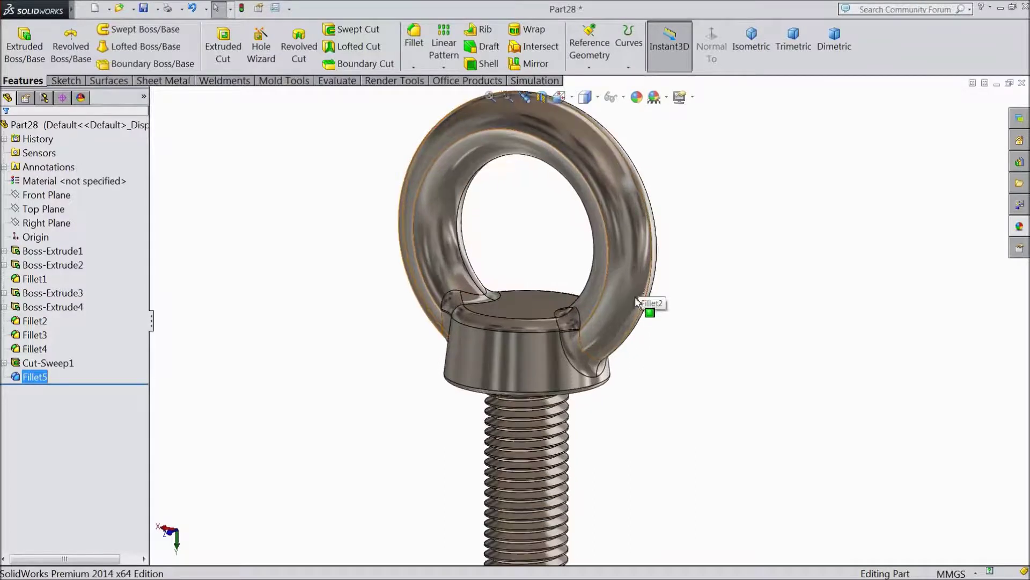
{"action": "scroll", "coordinate": [630, 338], "scroll_direction": "up", "scroll_amount": 2}
{"action": "middle_click_drag", "start_coordinate": [629, 340], "coordinate": [623, 337]}
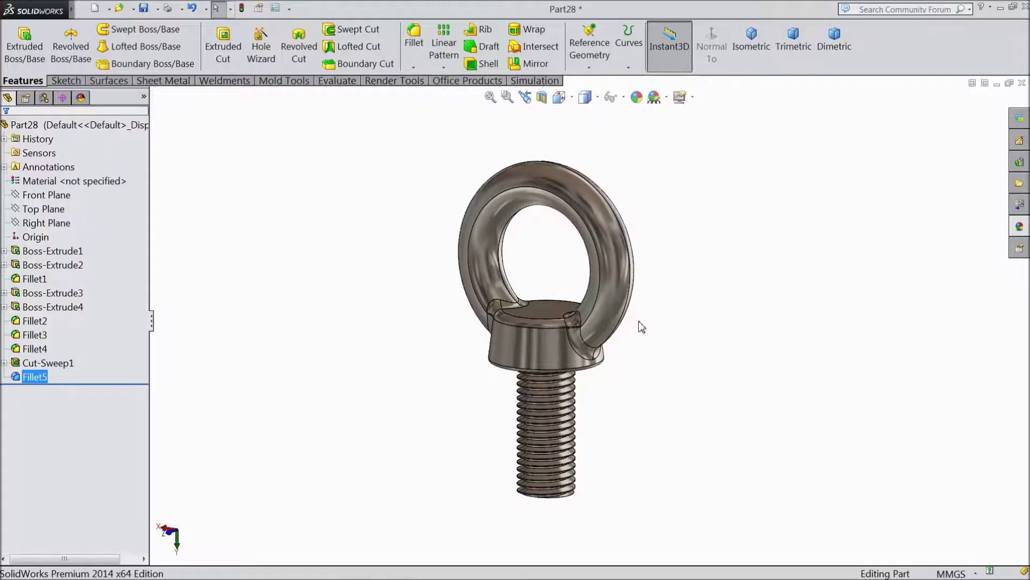
{"action": "scroll", "coordinate": [640, 325], "scroll_direction": "down", "scroll_amount": 2}
{"action": "mouse_move", "coordinate": [636, 330]}
{"action": "middle_mouse_down"}
{"action": "mouse_move", "coordinate": [649, 313]}
{"action": "mouse_move", "coordinate": [639, 333]}
{"action": "mouse_move", "coordinate": [621, 311]}
{"action": "mouse_move", "coordinate": [601, 313]}
{"action": "mouse_move", "coordinate": [612, 336]}
{"action": "mouse_move", "coordinate": [637, 308]}
{"action": "mouse_move", "coordinate": [626, 332]}
{"action": "mouse_move", "coordinate": [637, 338]}
{"action": "middle_mouse_up"}
{"action": "scroll", "coordinate": [639, 338], "scroll_direction": "down", "scroll_amount": 4}
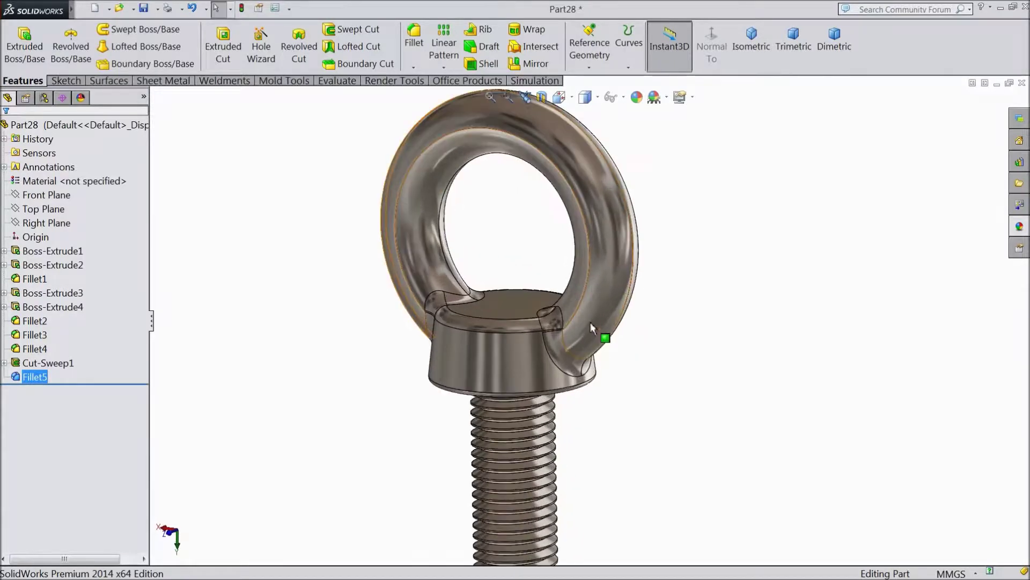